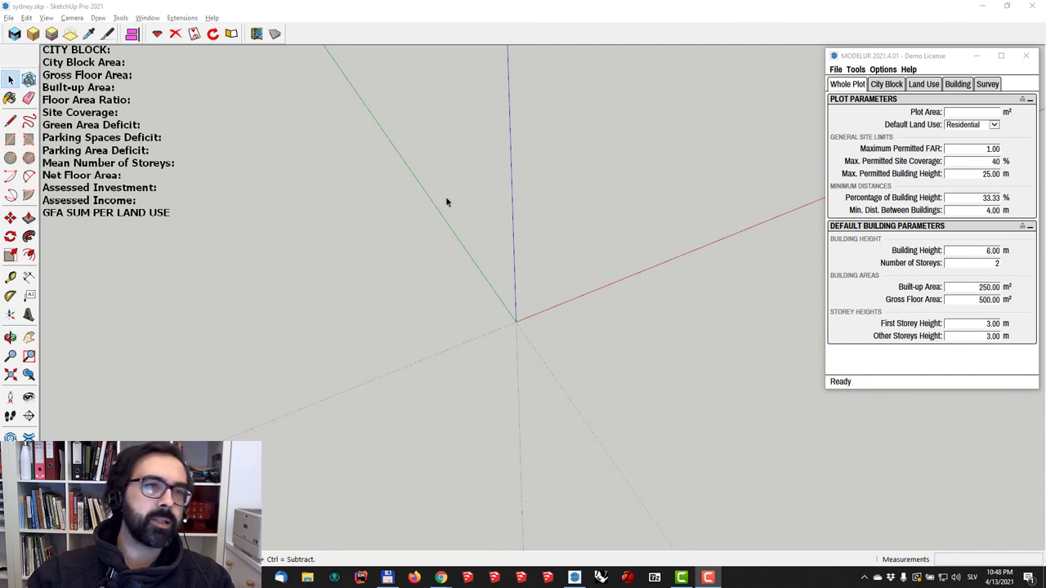
- Open the geo-location map for adding more imagery to the model
{"action": "left_click", "coordinate": [9, 18]}
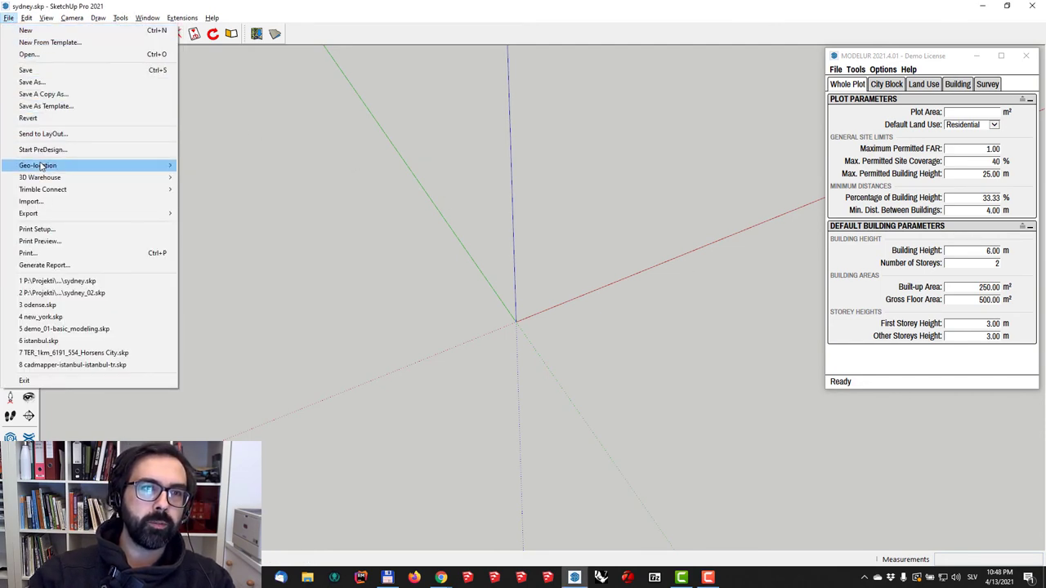
{"action": "mouse_move", "coordinate": [77, 167]}
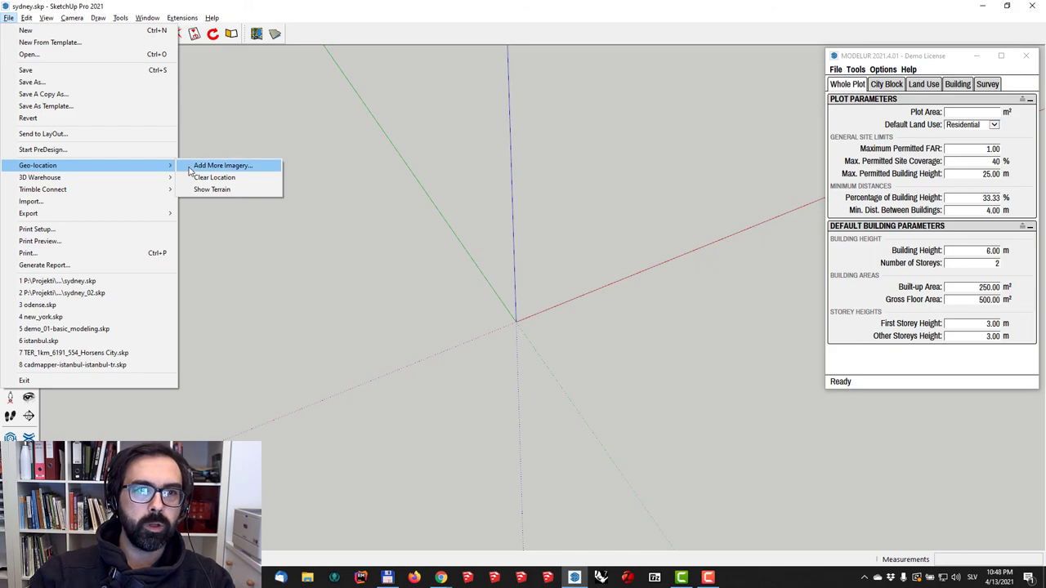
{"action": "left_click", "coordinate": [191, 166]}
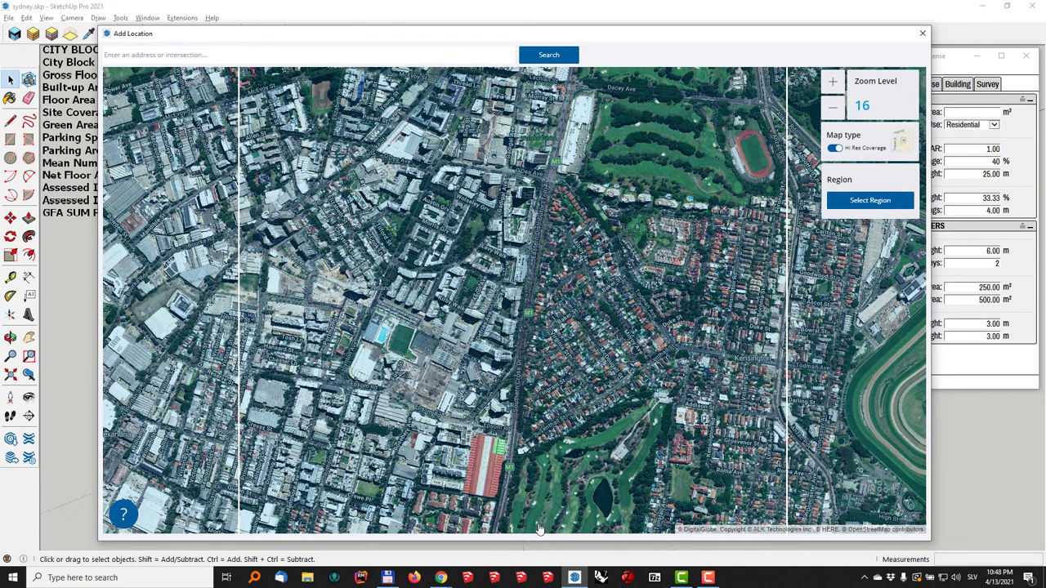
- Switch to Chrome to view the NSW Spatial Collaboration Portal and its web address, and return to SketchUp
{"action": "mouse_move", "coordinate": [463, 575]}
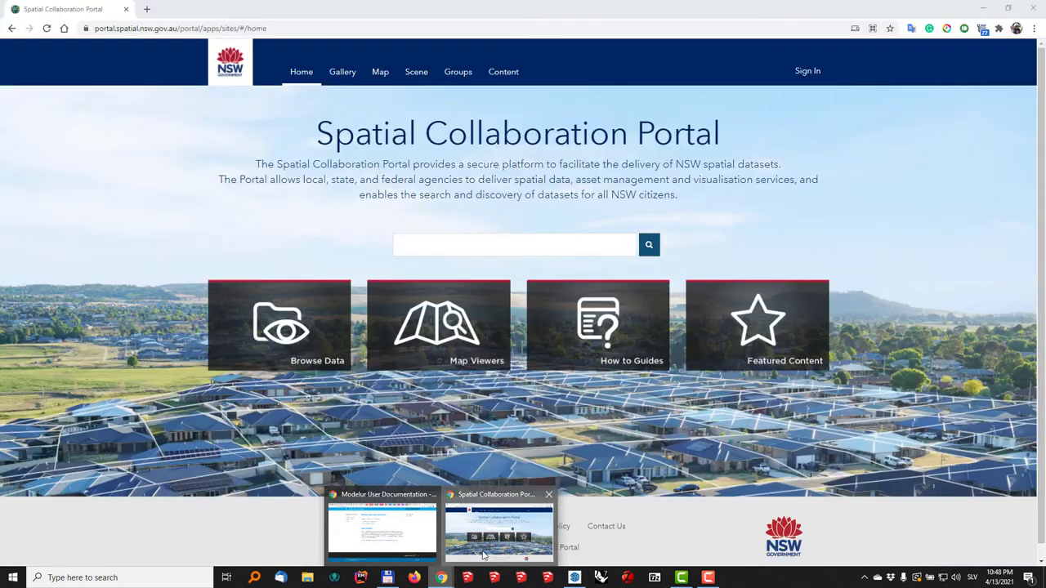
{"action": "left_click", "coordinate": [483, 555]}
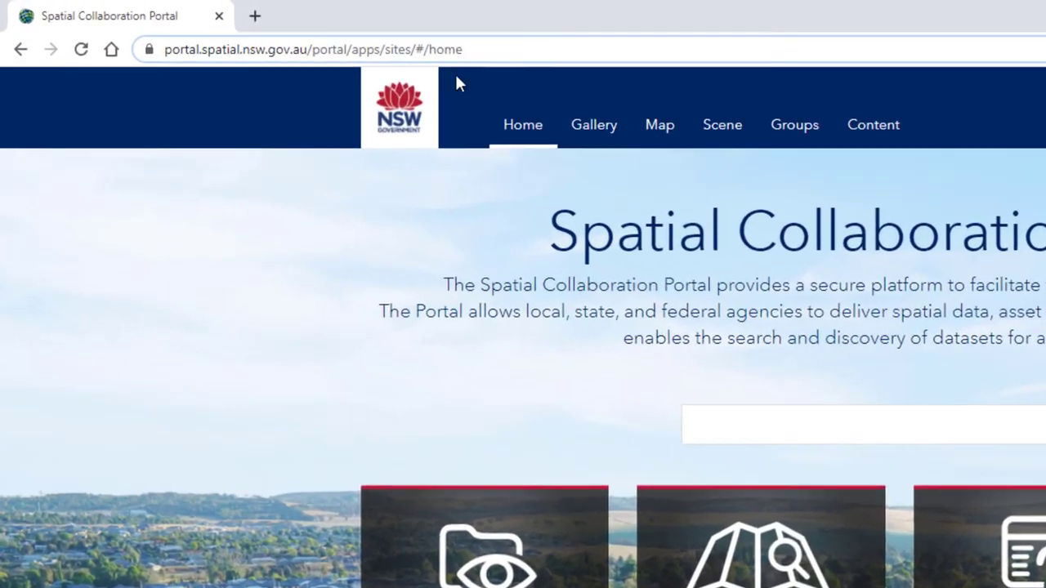
{"action": "left_click", "coordinate": [517, 49]}
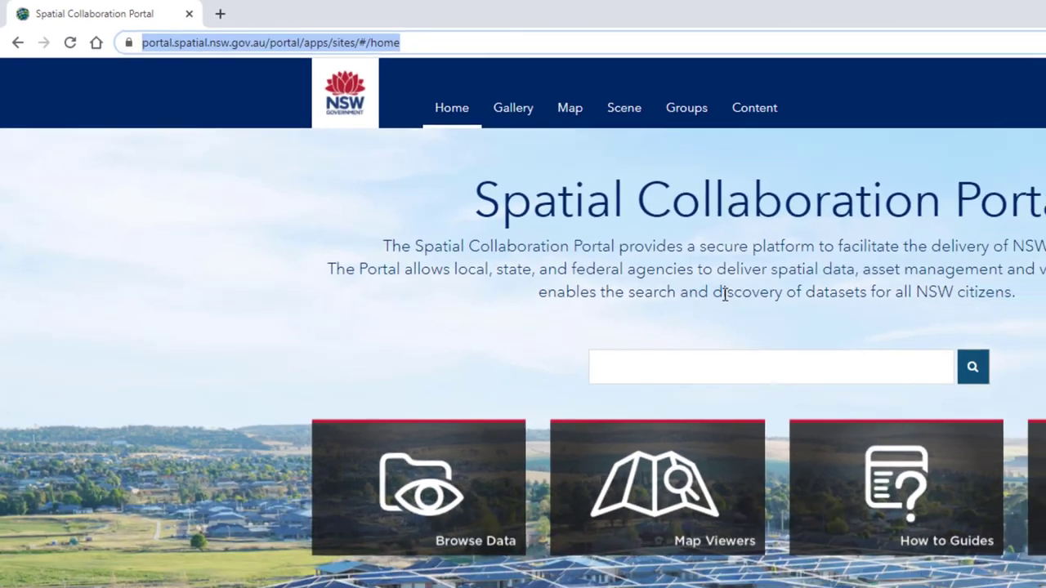
{"action": "key", "text": "alt+Tab"}
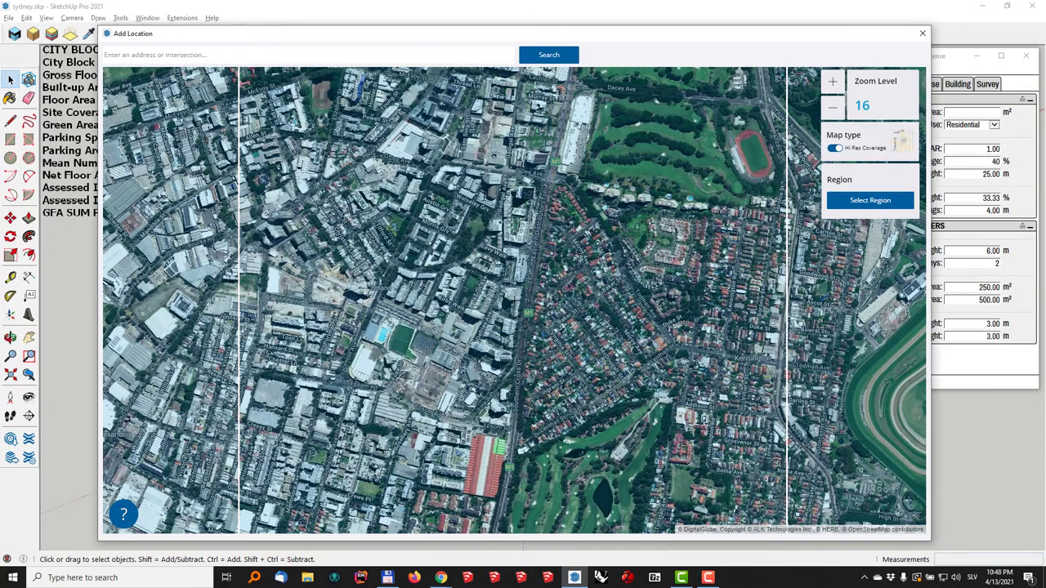
- Select the map's default region with Digital Globe as imagery provider at import level 16 and import it
{"action": "left_click", "coordinate": [856, 201]}
{"action": "left_click", "coordinate": [860, 210]}
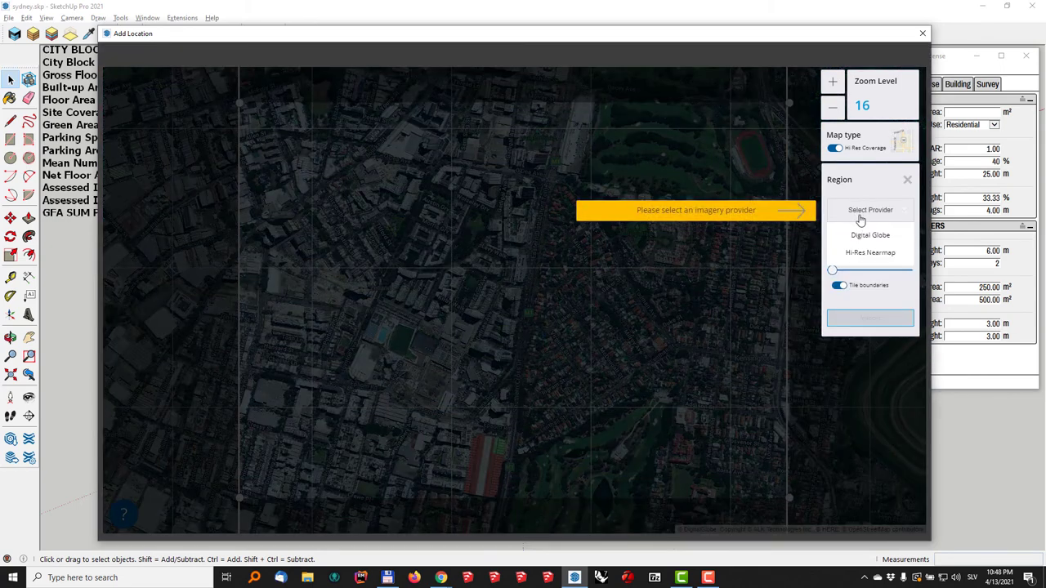
{"action": "left_click", "coordinate": [868, 236]}
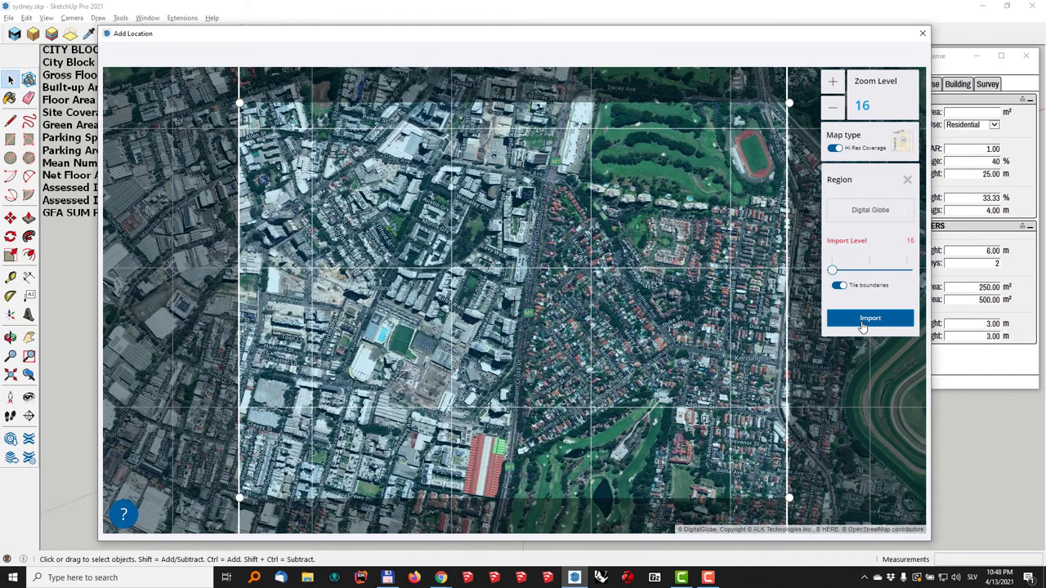
{"action": "left_click", "coordinate": [862, 320]}
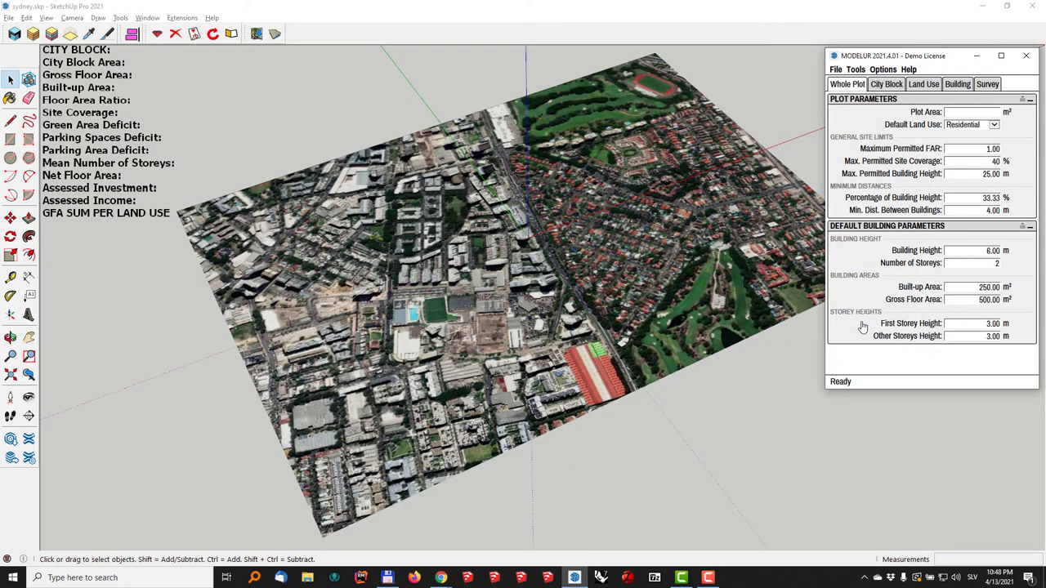
- Import the Sydney GIS data layer through Modelur as Modelur City Blocks
{"action": "scroll", "coordinate": [447, 84], "scroll_direction": "up", "scroll_amount": 2}
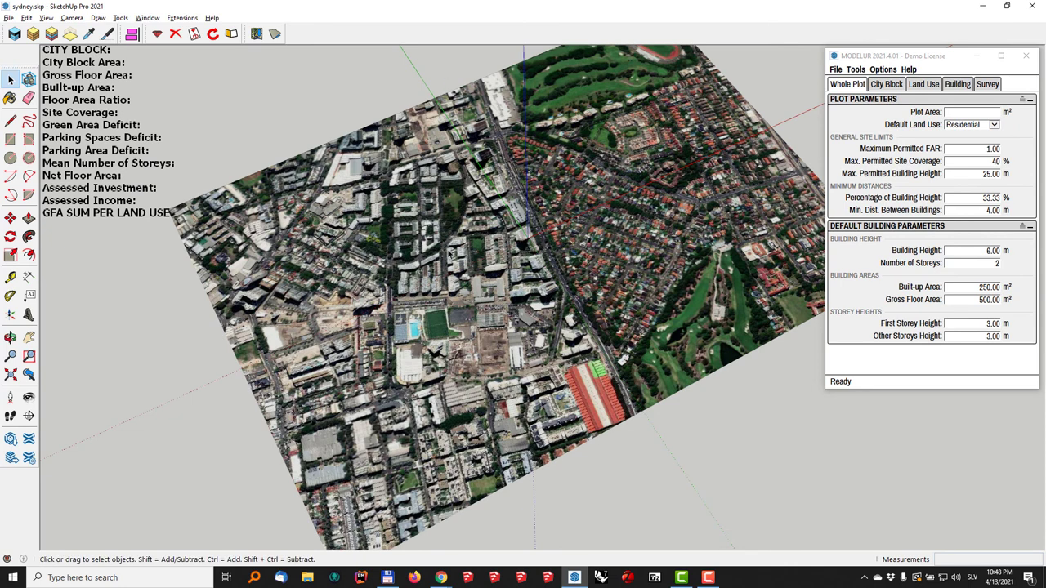
{"action": "left_click", "coordinate": [853, 115]}
{"action": "left_click", "coordinate": [835, 69]}
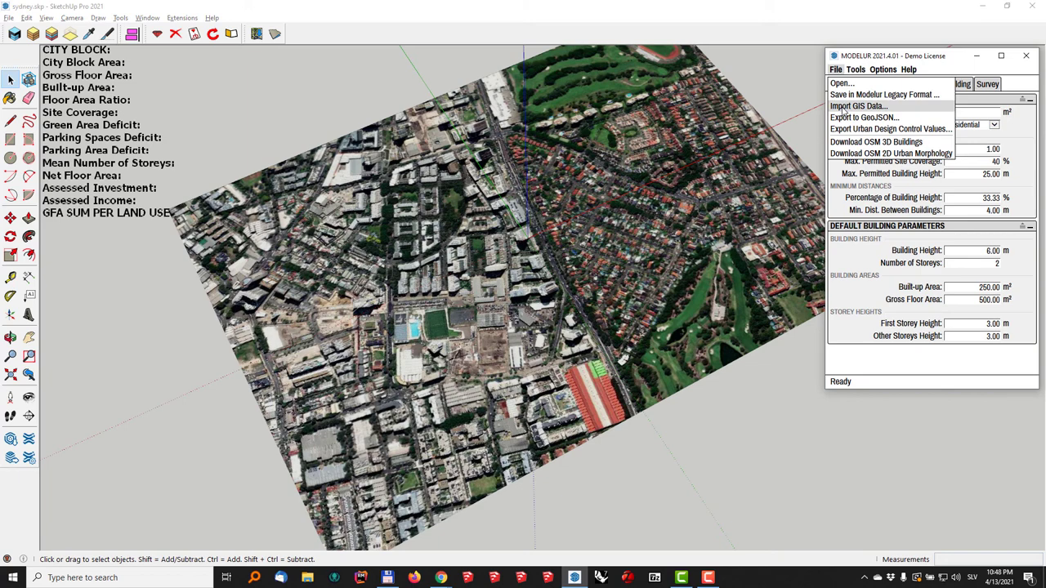
{"action": "left_click", "coordinate": [843, 107]}
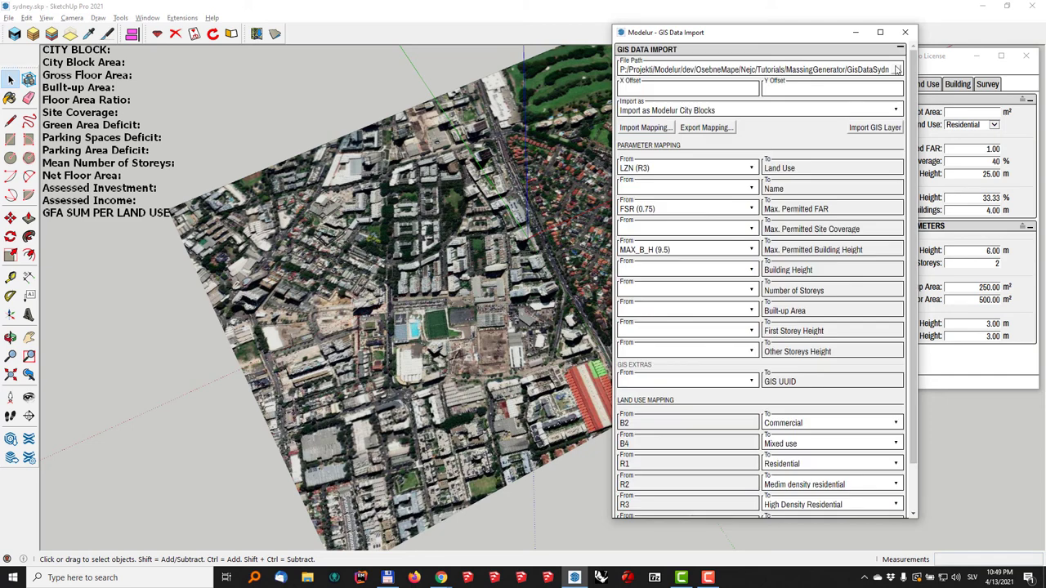
{"action": "left_click_drag", "start_coordinate": [849, 69], "coordinate": [926, 74]}
{"action": "left_click", "coordinate": [925, 71]}
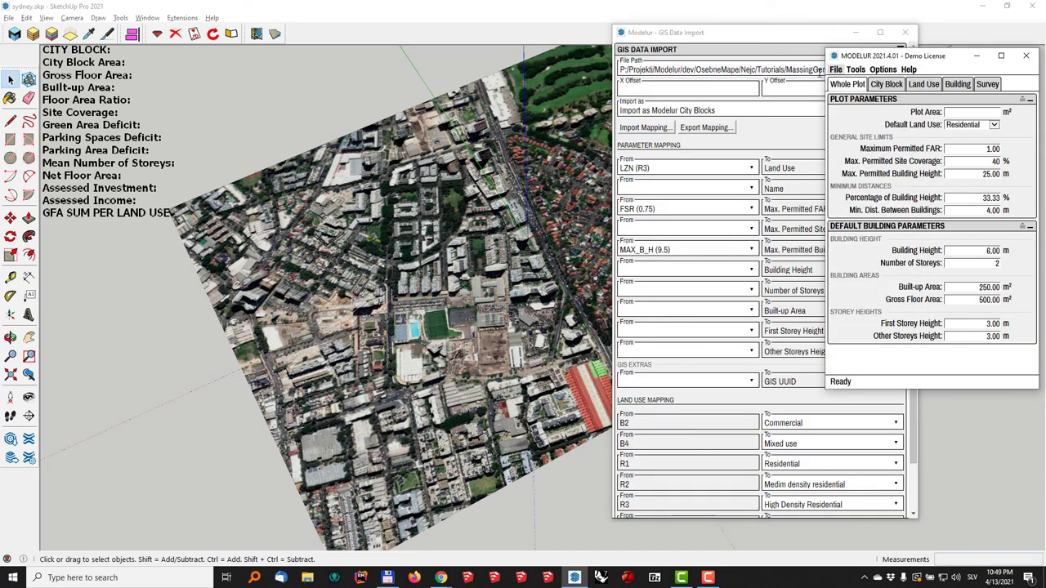
{"action": "left_click", "coordinate": [797, 71]}
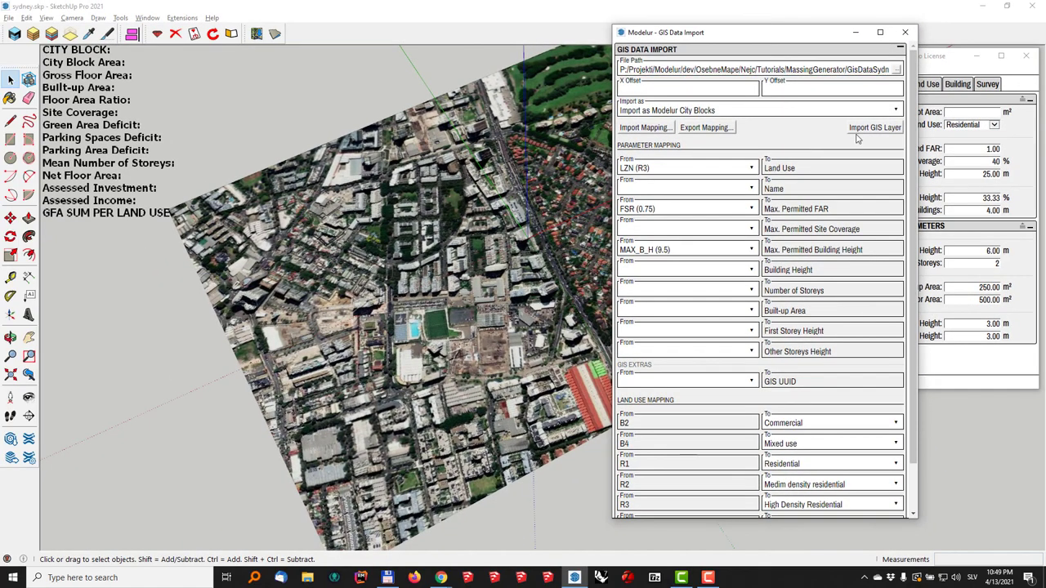
{"action": "left_click", "coordinate": [860, 130]}
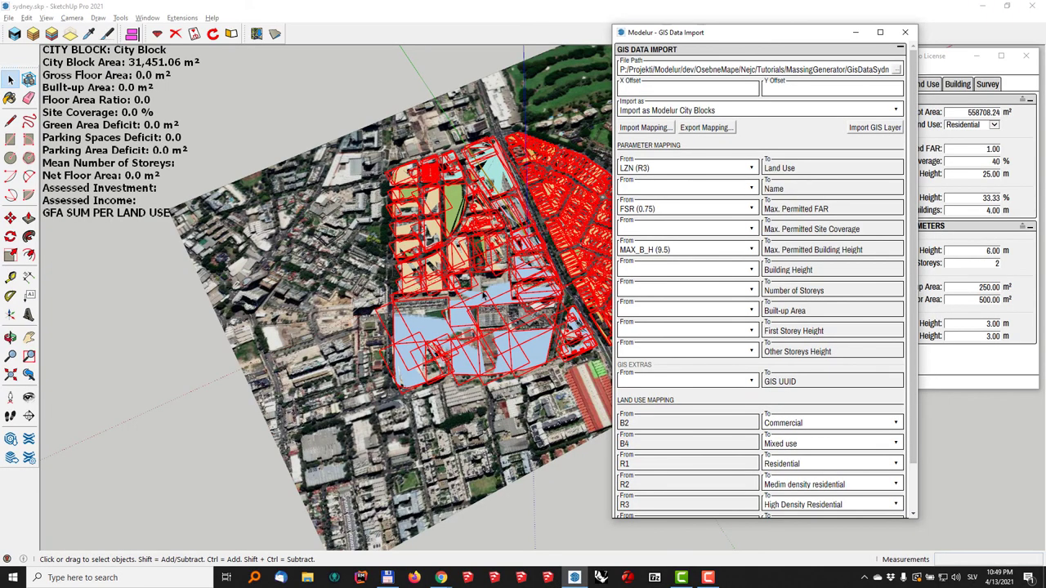
- Unlock the satellite imagery group and move it 0.1 m down along the blue axis, beneath the city blocks
{"action": "middle_click_drag", "start_coordinate": [482, 293], "coordinate": [499, 337]}
{"action": "scroll", "coordinate": [510, 258], "scroll_direction": "up", "scroll_amount": 3}
{"action": "scroll", "coordinate": [490, 277], "scroll_direction": "up", "scroll_amount": 1}
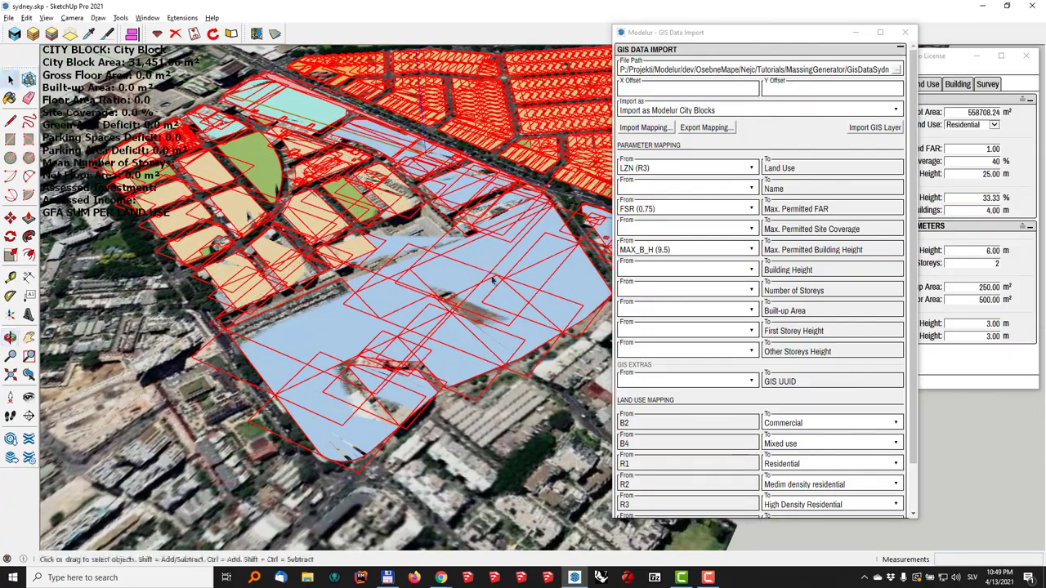
{"action": "scroll", "coordinate": [499, 338], "scroll_direction": "down", "scroll_amount": 3}
{"action": "right_click", "coordinate": [502, 406]}
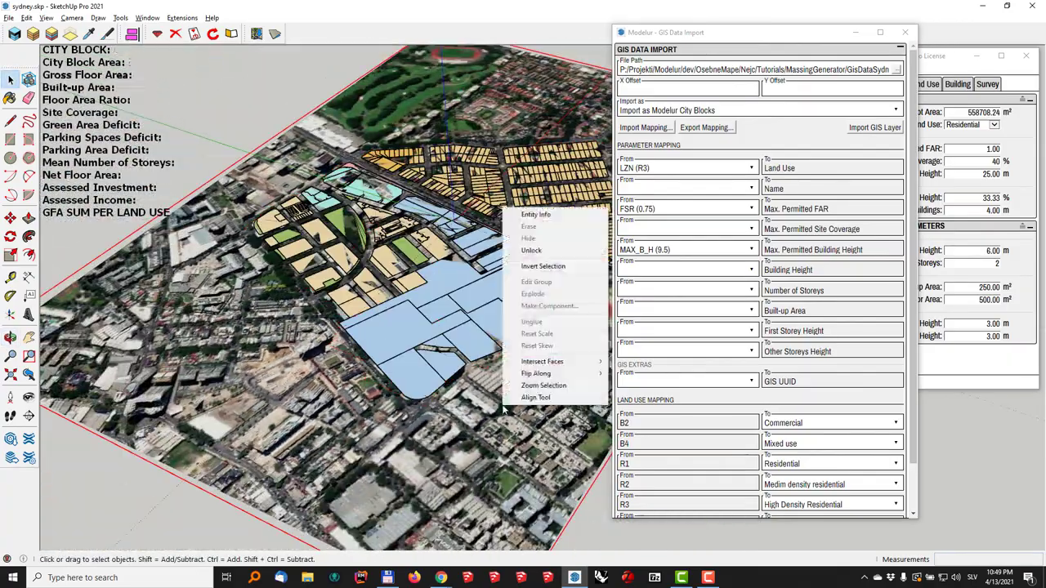
{"action": "left_click", "coordinate": [546, 253]}
{"action": "key", "text": "m"}
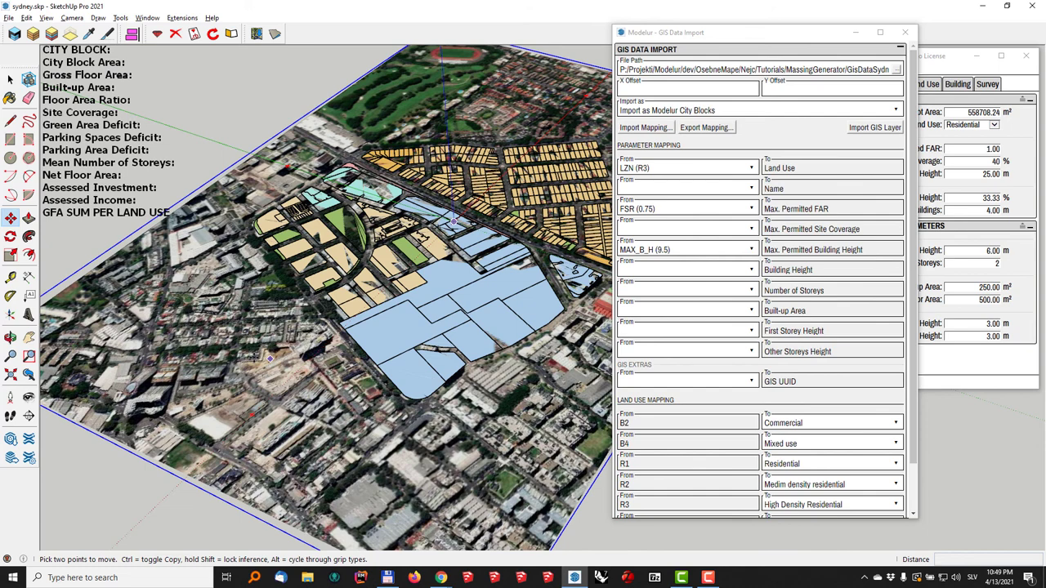
{"action": "left_click", "coordinate": [152, 477]}
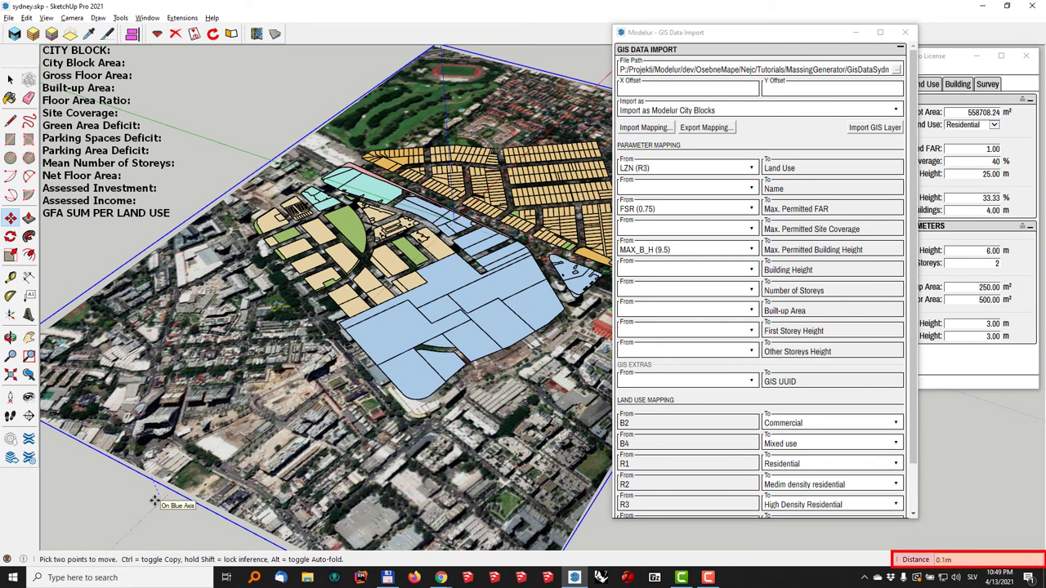
{"action": "key", "text": "Return"}
- Lock the satellite imagery group again
{"action": "middle_click_drag", "start_coordinate": [482, 307], "coordinate": [451, 314]}
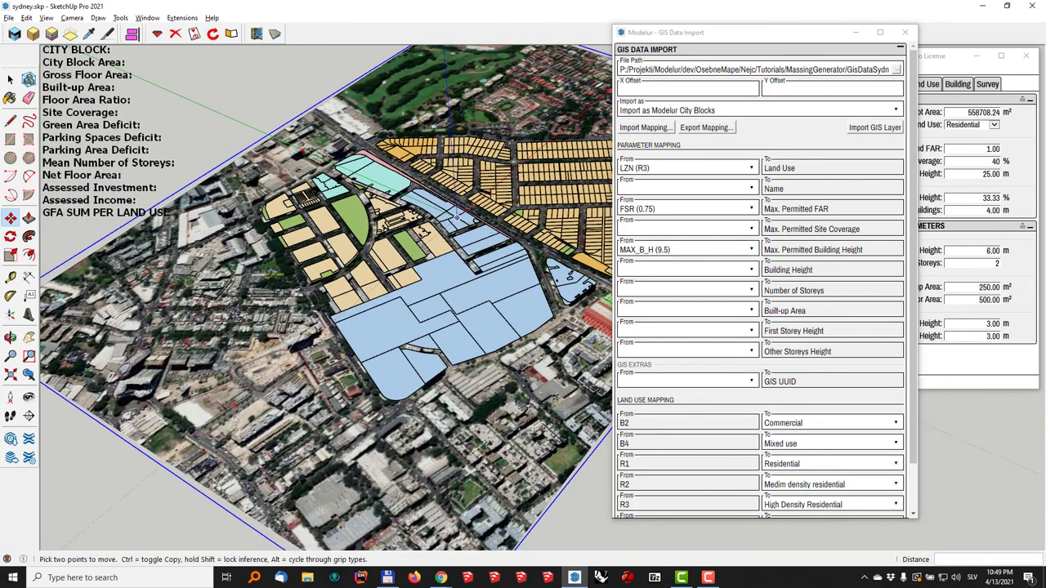
{"action": "key", "text": "space"}
{"action": "right_click", "coordinate": [236, 315]}
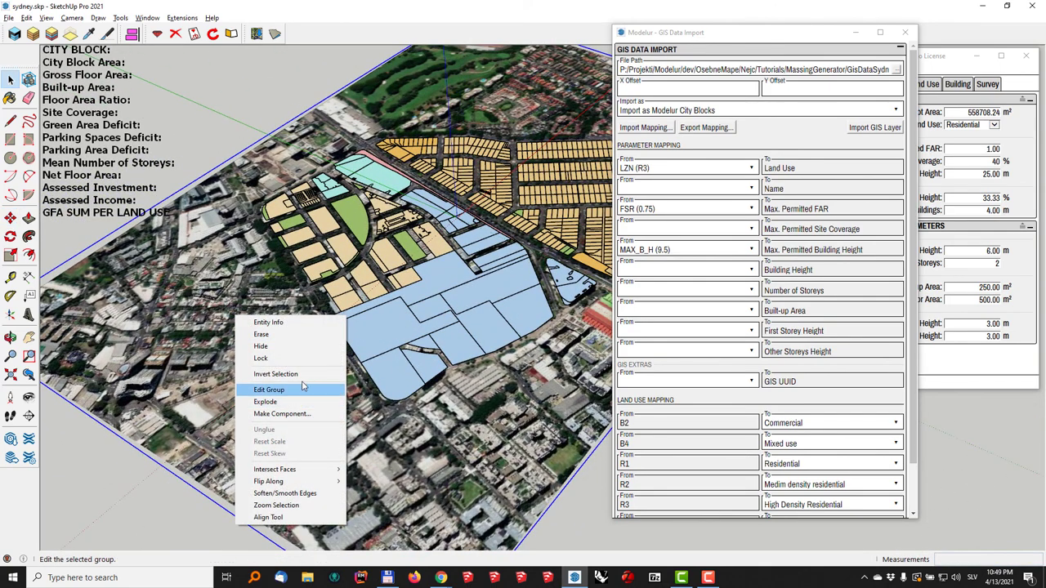
{"action": "left_click", "coordinate": [269, 390]}
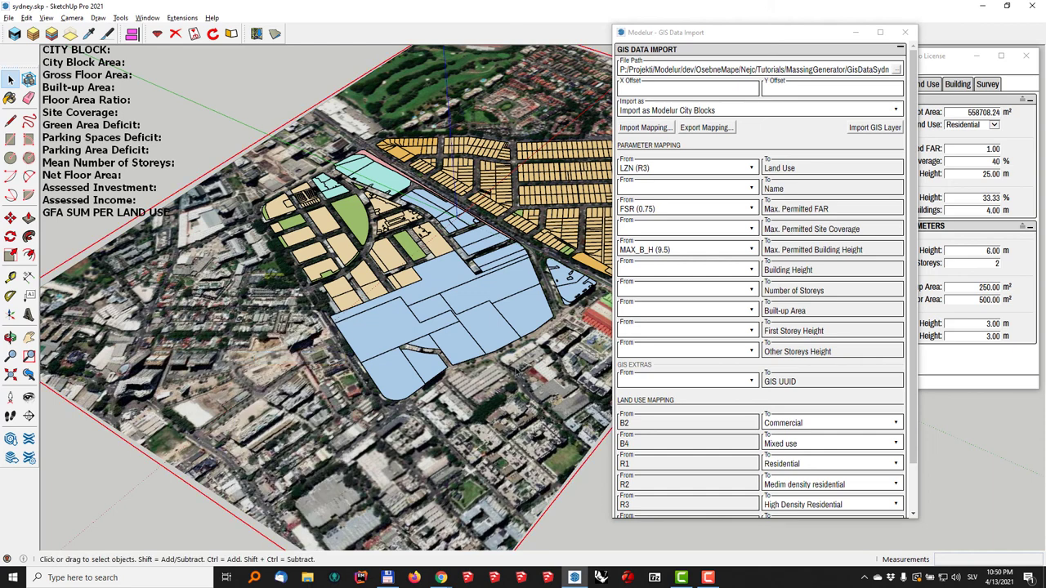
- Close the GIS data import dialog and download the Open Street Map 3D buildings through Modelur
{"action": "middle_click_drag", "start_coordinate": [517, 372], "coordinate": [360, 269]}
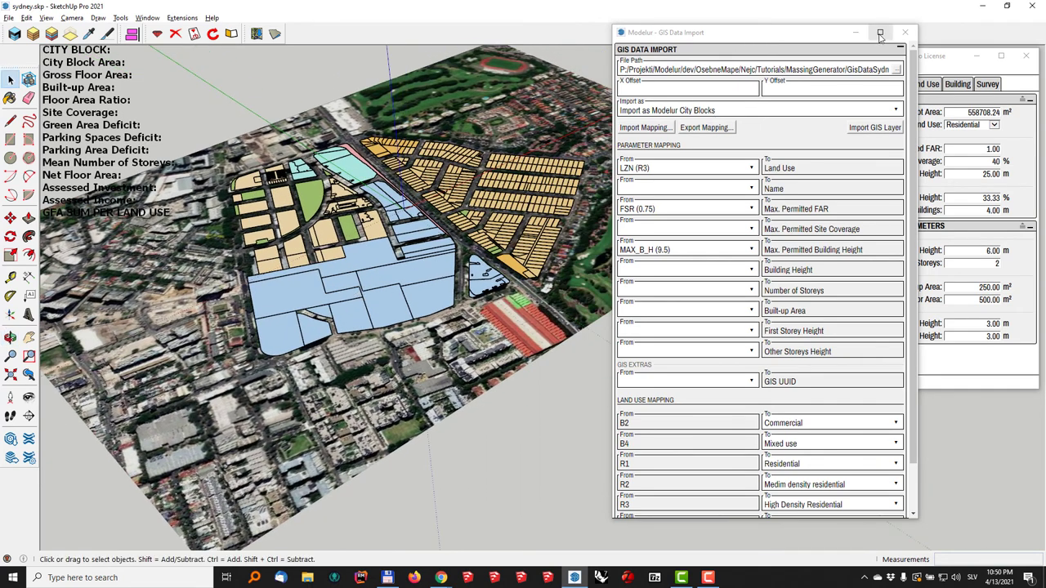
{"action": "left_click", "coordinate": [904, 34]}
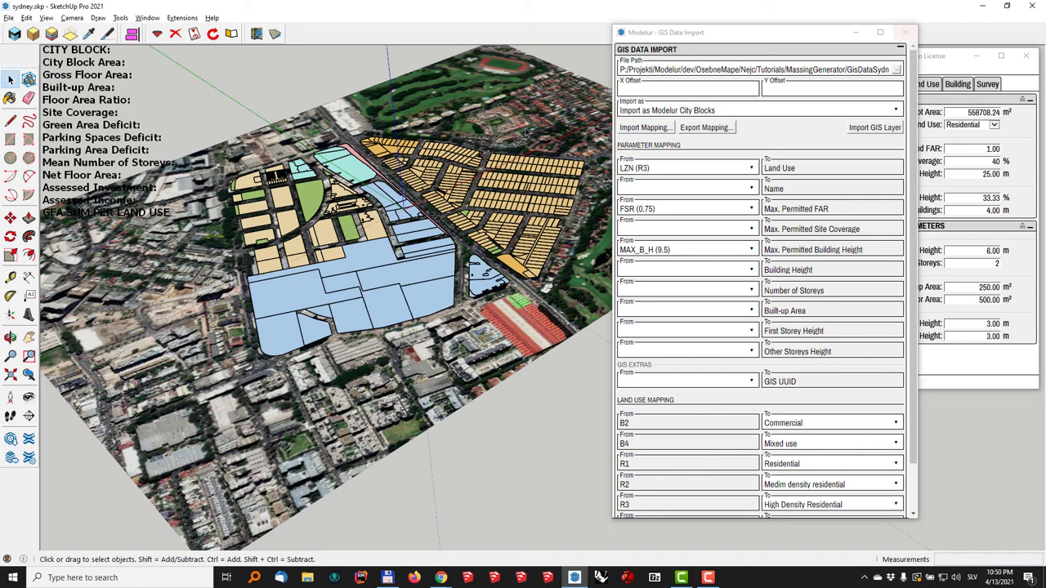
{"action": "left_click", "coordinate": [905, 33]}
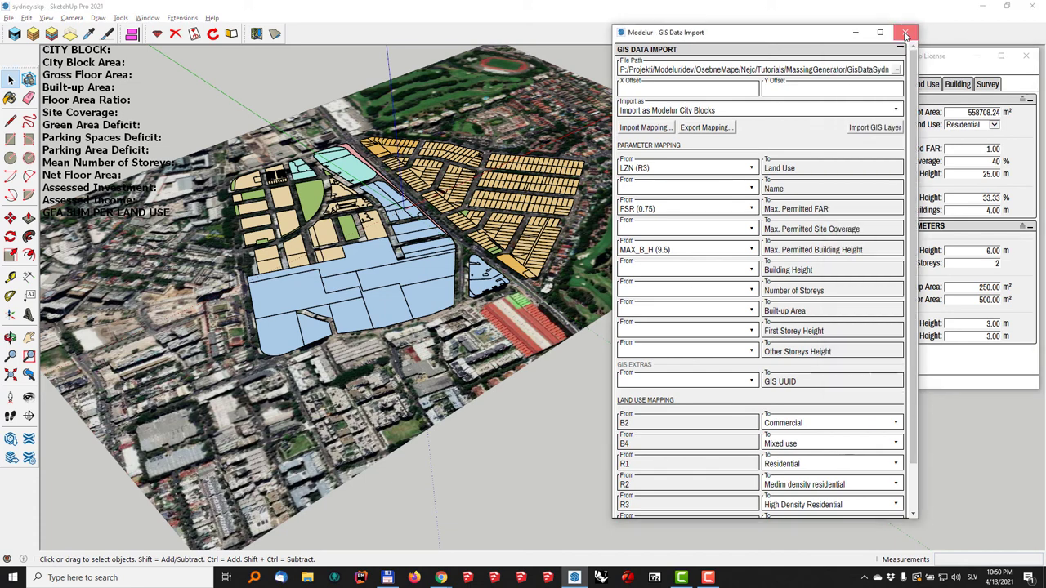
{"action": "left_click", "coordinate": [905, 33]}
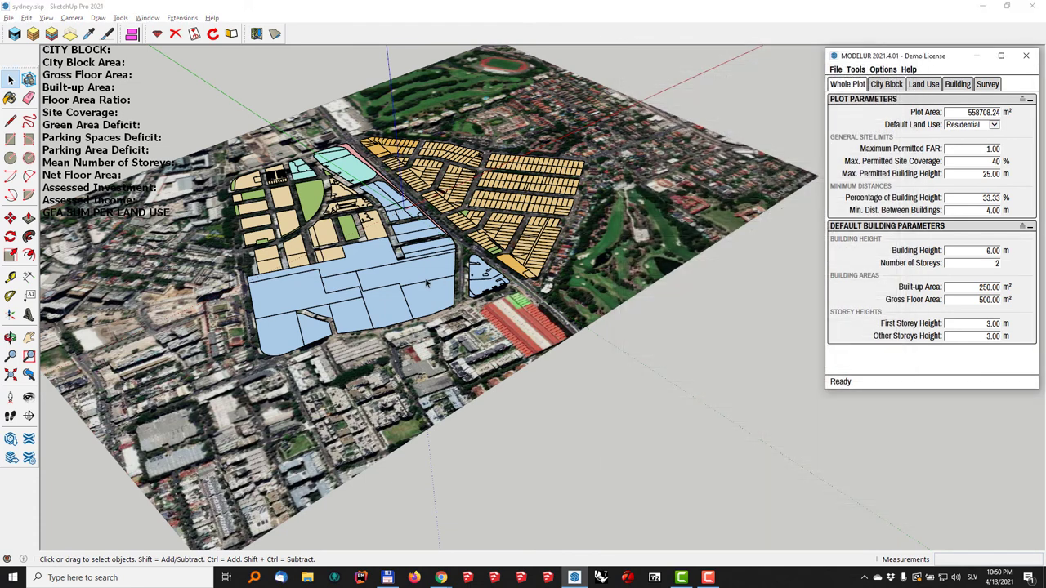
{"action": "middle_click_drag", "start_coordinate": [492, 259], "coordinate": [572, 310]}
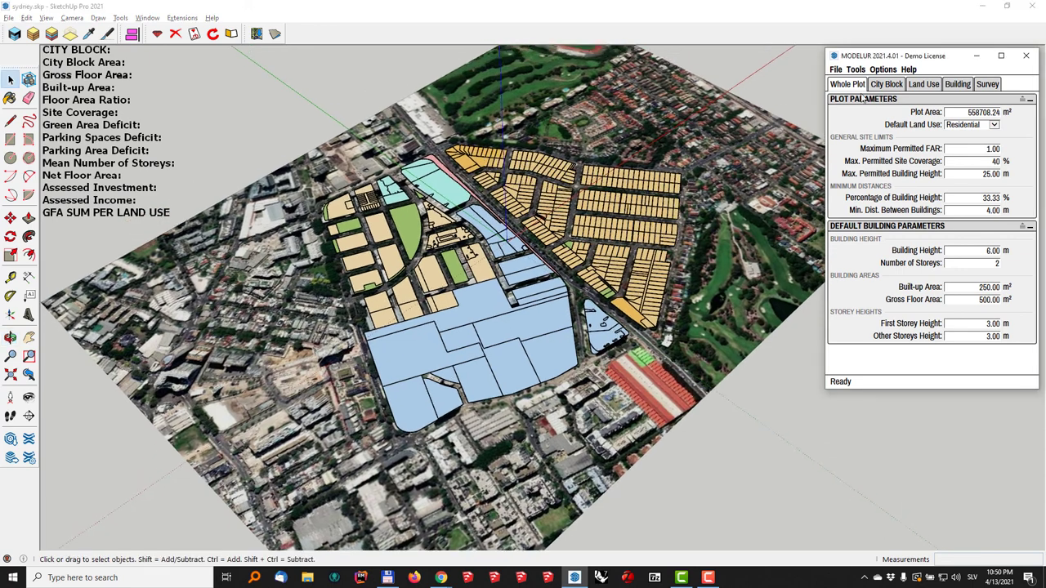
{"action": "left_click", "coordinate": [836, 69]}
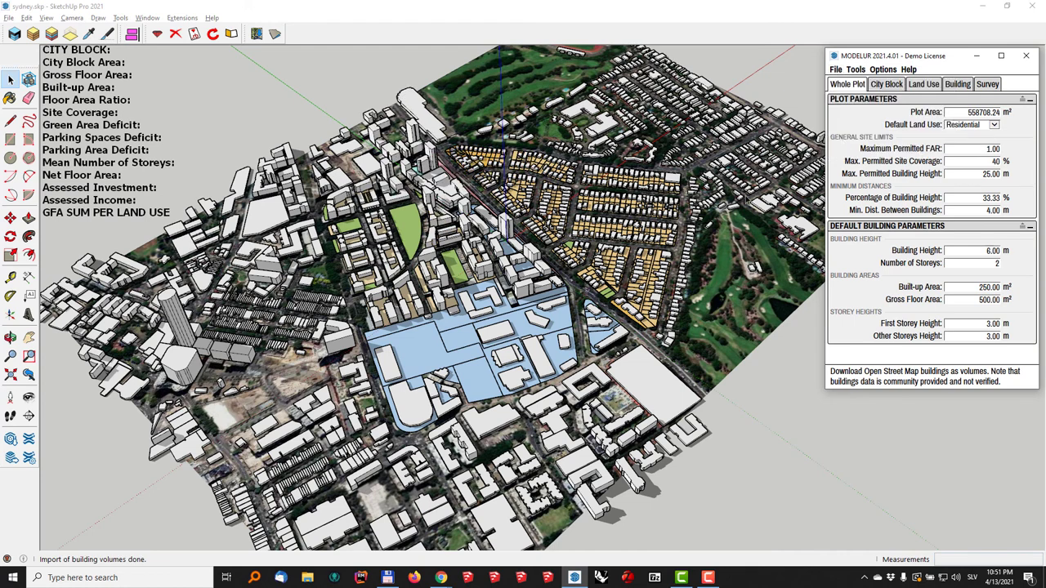
- Delete the existing OSM buildings on the rounded-corner blocks at the southwestern end of the large blue development area
{"action": "middle_click_drag", "start_coordinate": [540, 285], "coordinate": [609, 200]}
{"action": "scroll", "coordinate": [470, 303], "scroll_direction": "up", "scroll_amount": 6}
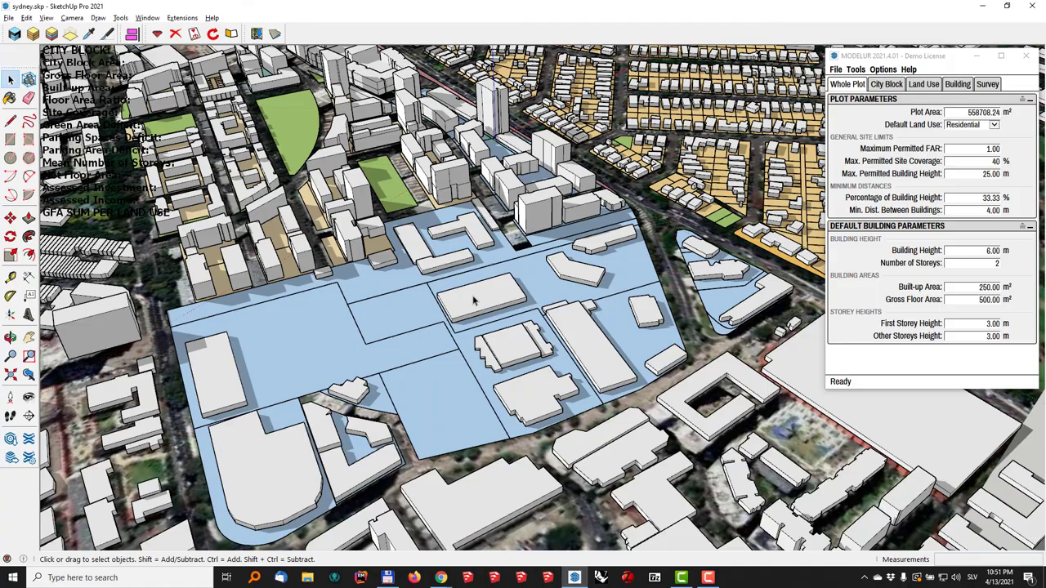
{"action": "middle_click_drag", "start_coordinate": [474, 300], "coordinate": [516, 284]}
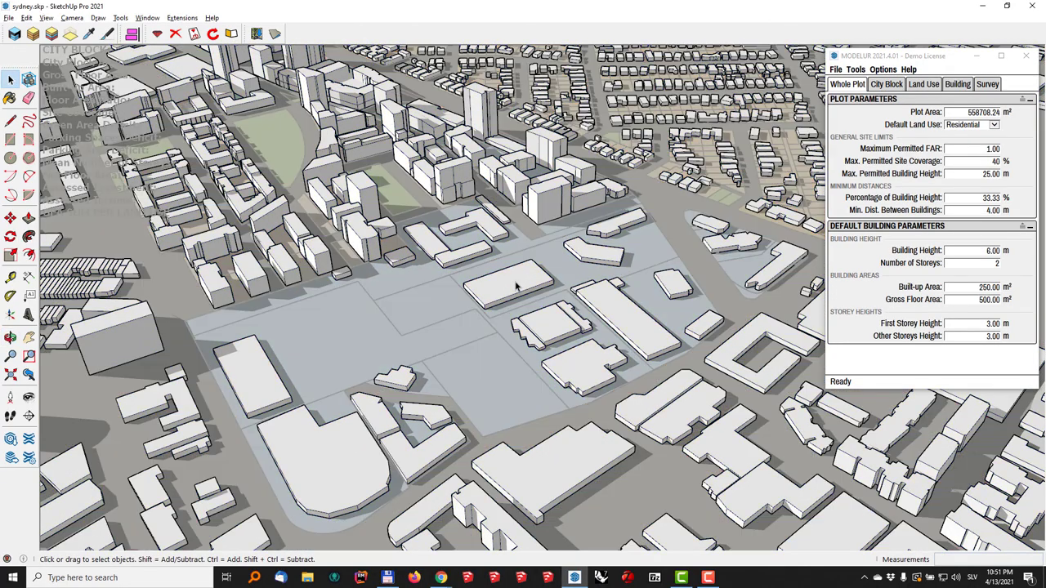
{"action": "scroll", "coordinate": [516, 285], "scroll_direction": "down", "scroll_amount": 2}
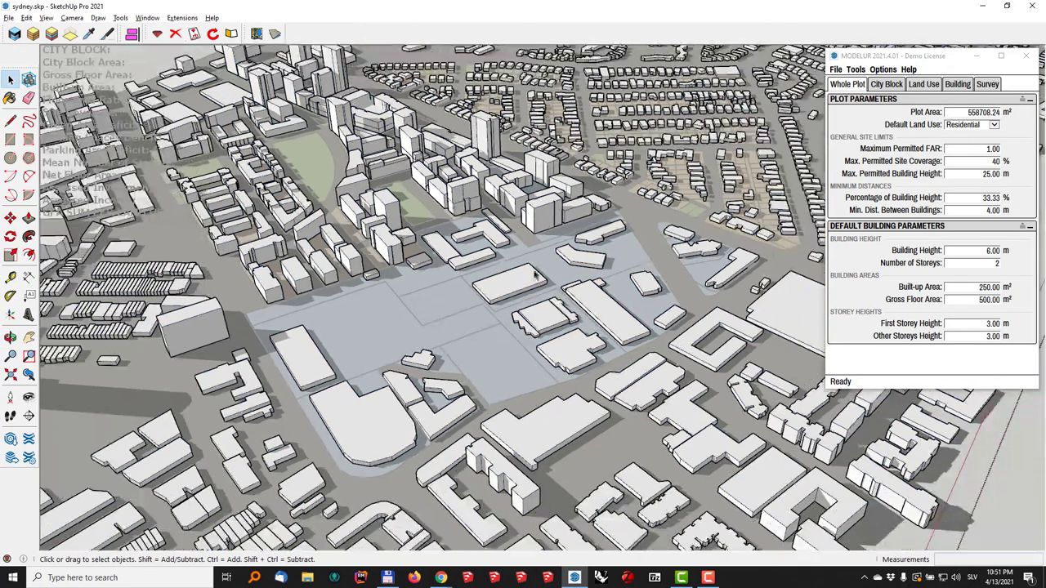
{"action": "middle_click_drag", "start_coordinate": [517, 288], "coordinate": [549, 300]}
{"action": "key", "text": "space"}
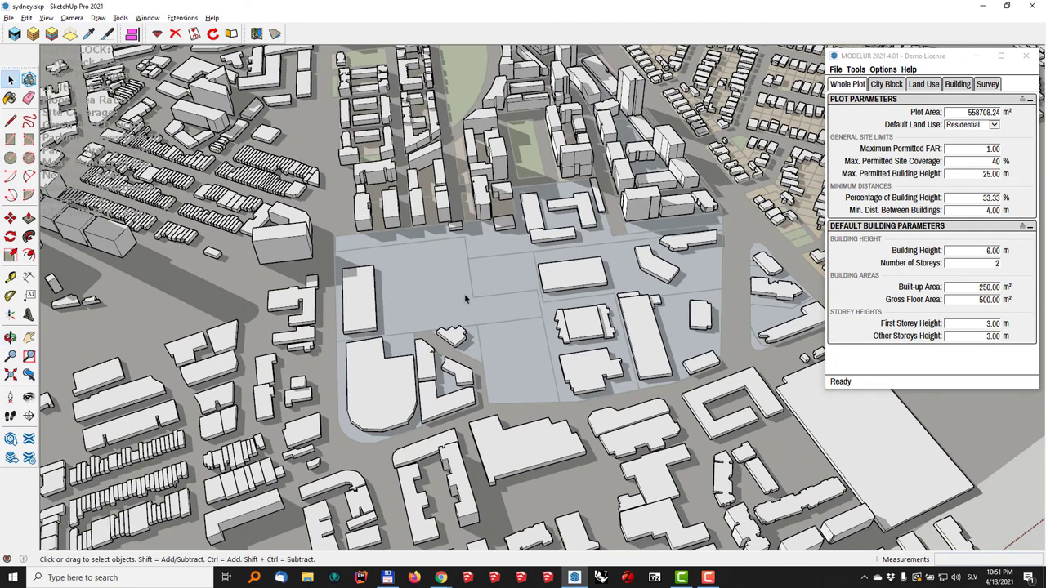
{"action": "left_click", "coordinate": [391, 413]}
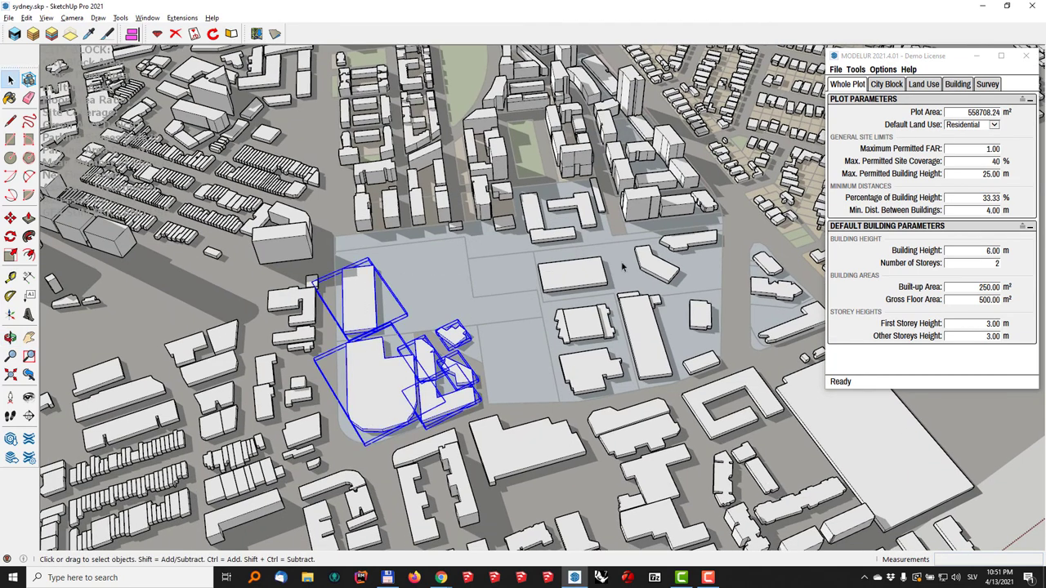
{"action": "key", "text": "Delete"}
- Delete the remaining existing buildings along the northern edge and across the eastern blocks of the large blue development area
{"action": "left_click_drag", "start_coordinate": [522, 251], "coordinate": [522, 254]}
{"action": "key", "text": "Delete"}
{"action": "left_click", "coordinate": [502, 227]}
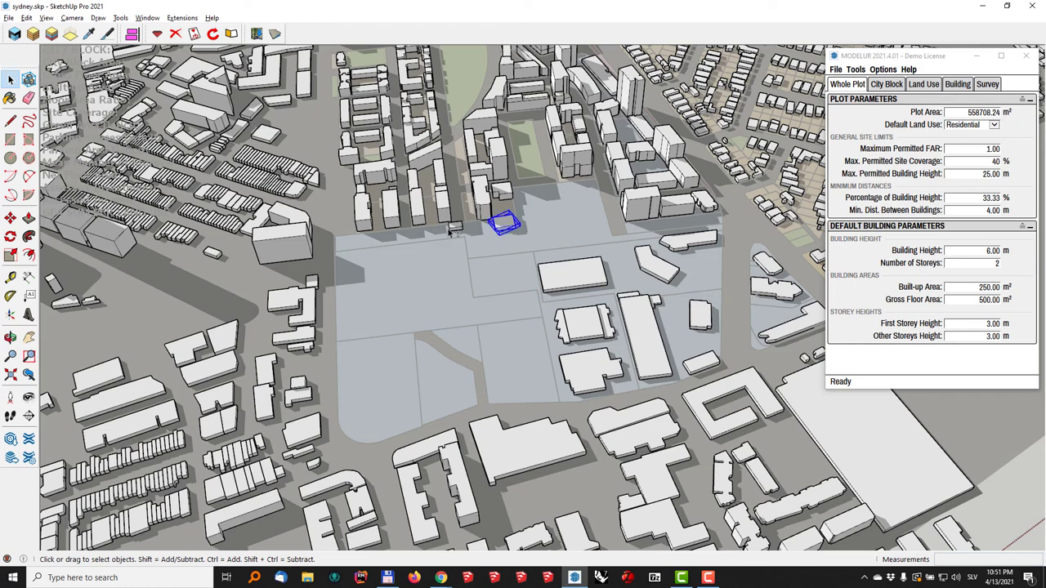
{"action": "left_click", "coordinate": [452, 228], "text": "shift"}
{"action": "key", "text": "Delete"}
{"action": "left_click_drag", "start_coordinate": [696, 242], "coordinate": [562, 359]}
{"action": "key", "text": "Delete"}
- Select all cleared city blocks of the large blue development area and generate random Modelur buildings on them
{"action": "key", "text": "o"}
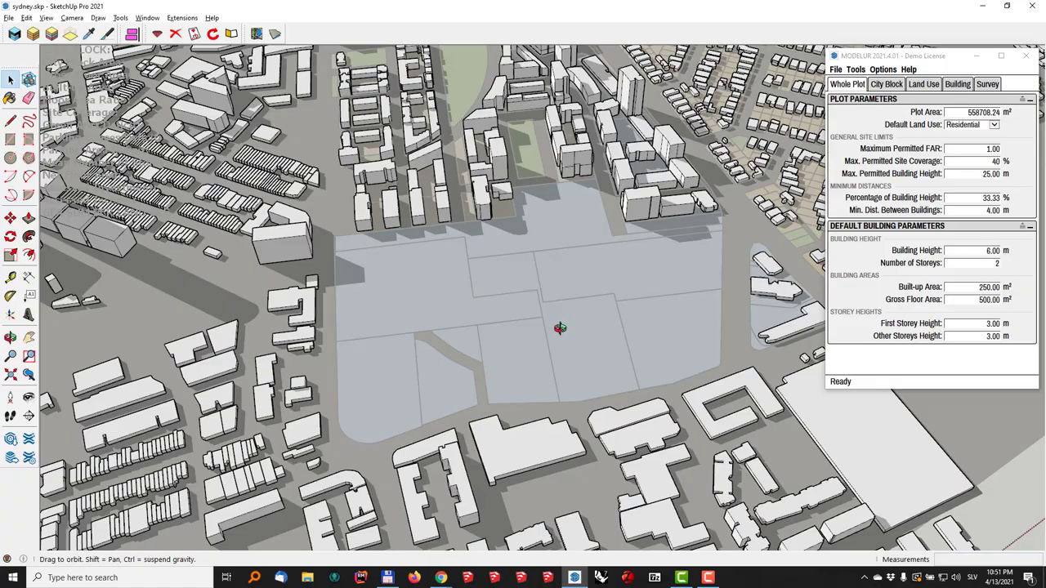
{"action": "middle_click_drag", "start_coordinate": [560, 328], "coordinate": [596, 299]}
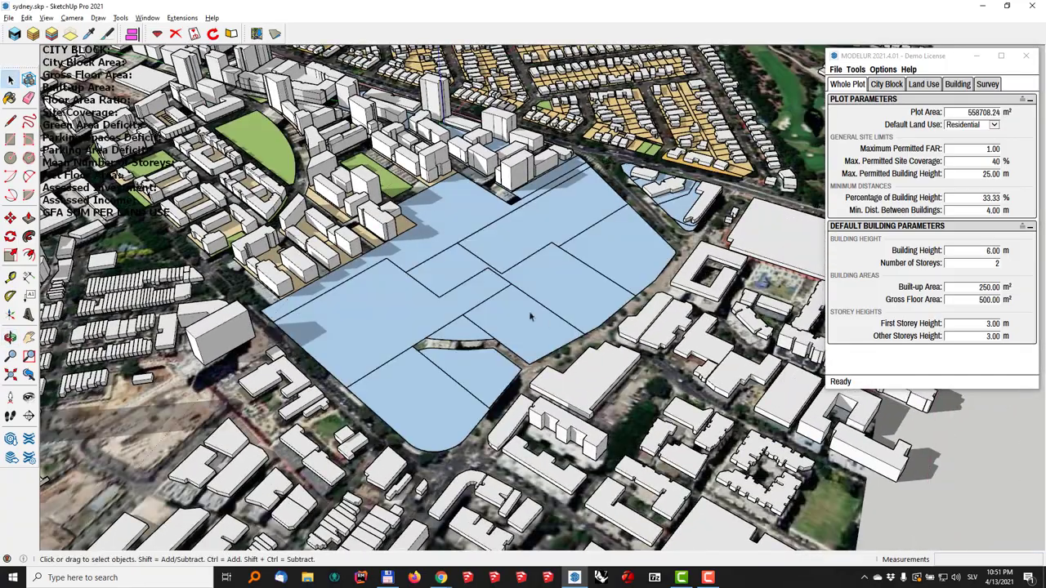
{"action": "middle_click_drag", "start_coordinate": [476, 248], "coordinate": [495, 264]}
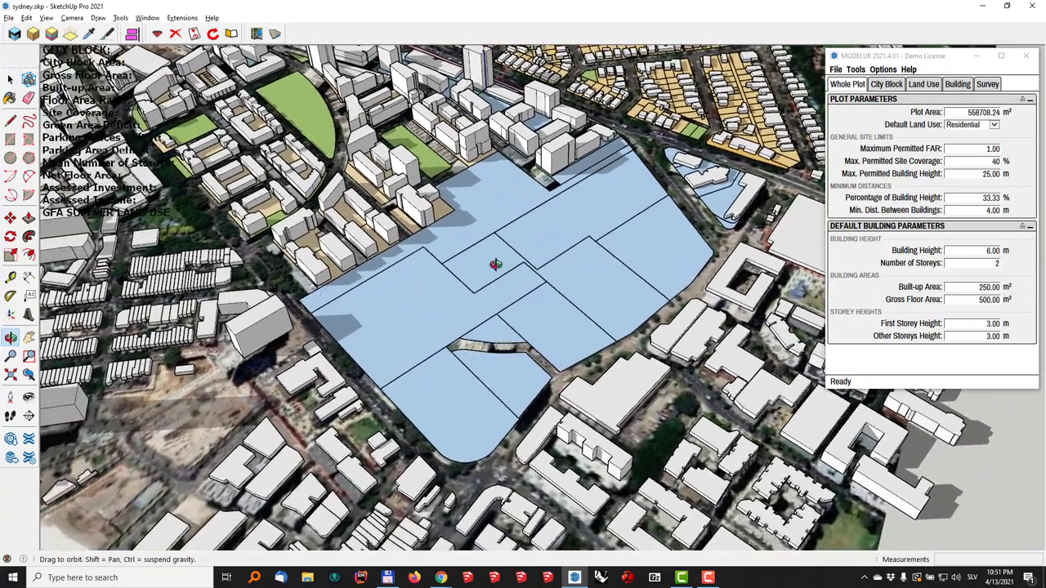
{"action": "key", "text": "space"}
{"action": "left_click", "coordinate": [561, 218]}
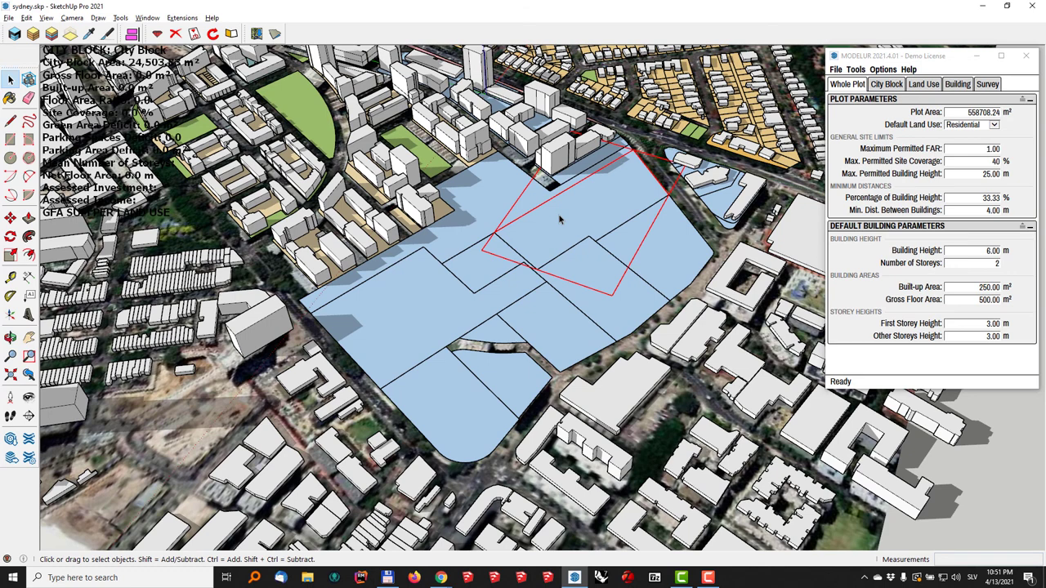
{"action": "left_click_drag", "start_coordinate": [623, 205], "coordinate": [465, 377]}
{"action": "middle_click_drag", "start_coordinate": [424, 380], "coordinate": [499, 245]}
{"action": "left_click", "coordinate": [885, 85]}
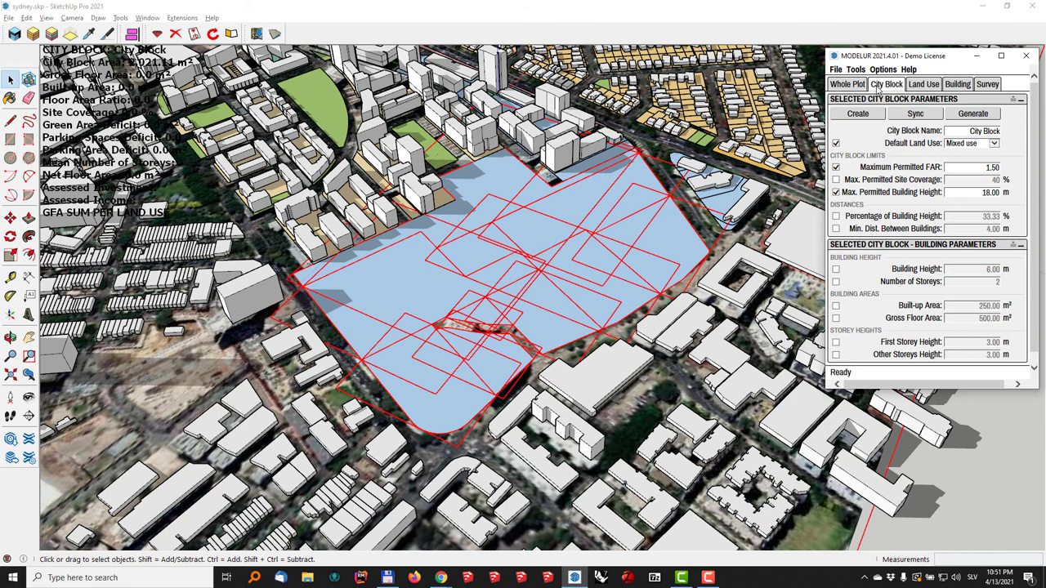
{"action": "left_click", "coordinate": [972, 114]}
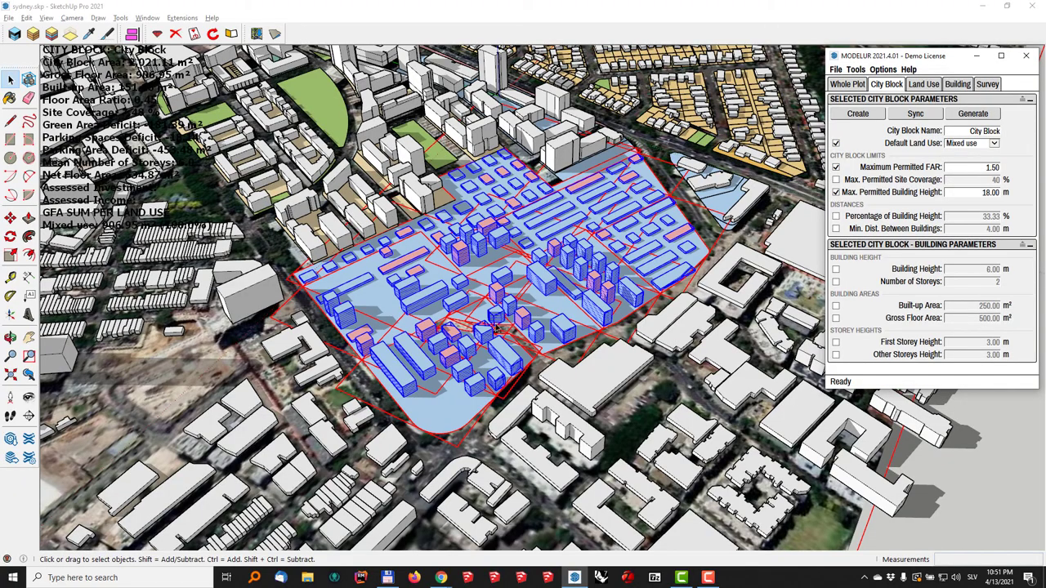
- Select the two adjoining city blocks with low single-storey generated buildings, across the road from the small triangular block
{"action": "middle_click_drag", "start_coordinate": [632, 246], "coordinate": [307, 233]}
{"action": "middle_click_drag", "start_coordinate": [541, 227], "coordinate": [435, 253]}
{"action": "left_click_drag", "start_coordinate": [434, 256], "coordinate": [595, 266]}
{"action": "key", "text": "space"}
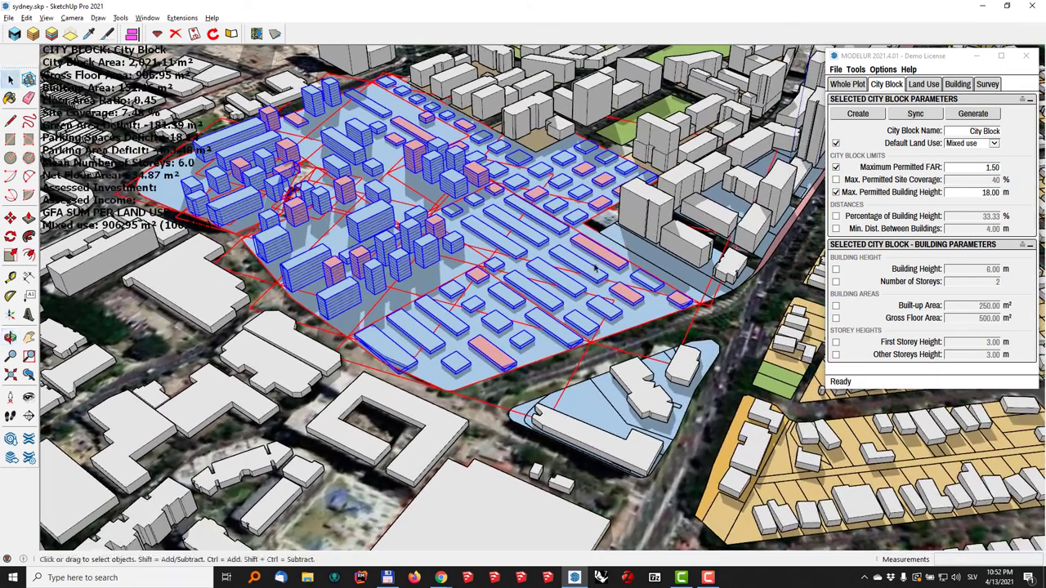
{"action": "left_click", "coordinate": [557, 325]}
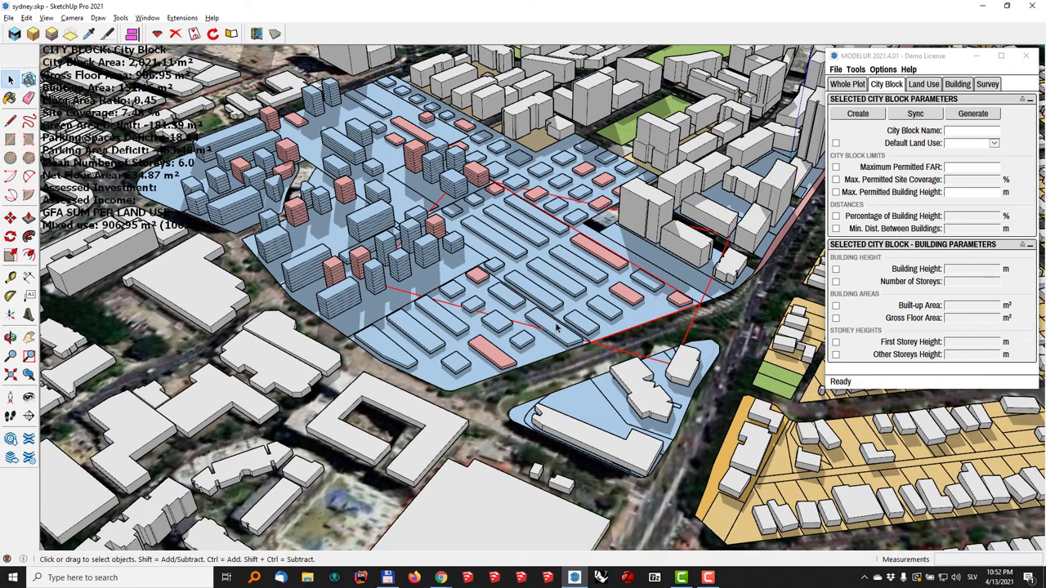
{"action": "middle_click_drag", "start_coordinate": [659, 293], "coordinate": [585, 320]}
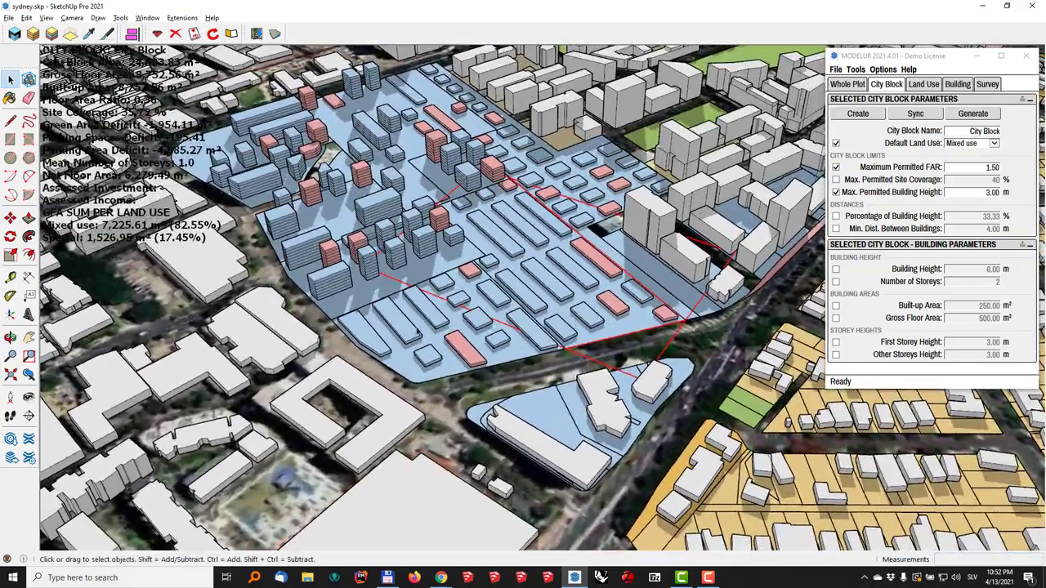
{"action": "left_click", "coordinate": [451, 368]}
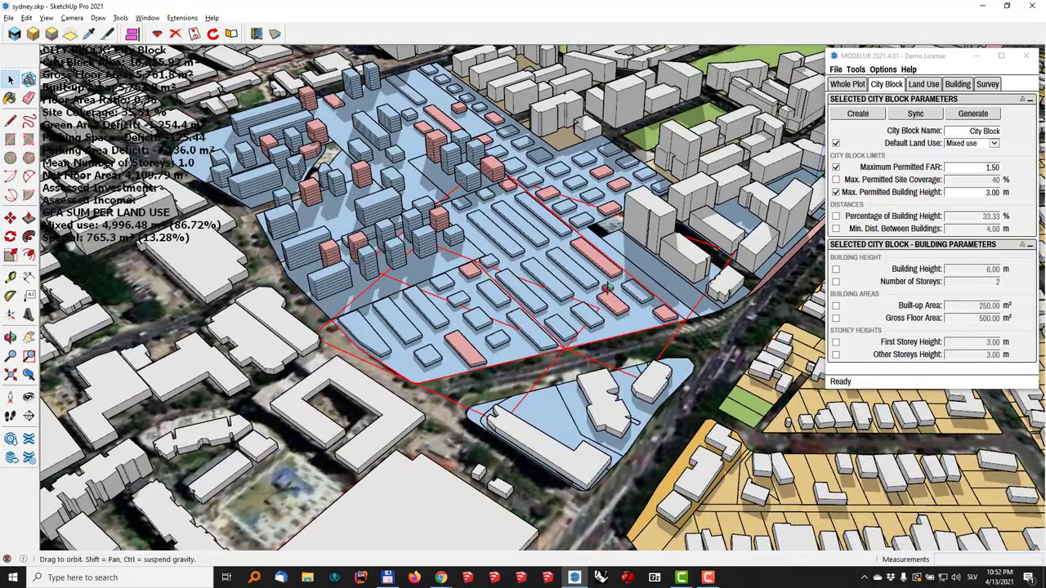
- Use Modelur's Select City Block's Buildings on the two selected blocks and delete their generated buildings
{"action": "scroll", "coordinate": [578, 300], "scroll_direction": "up", "scroll_amount": 2}
{"action": "scroll", "coordinate": [578, 314], "scroll_direction": "up", "scroll_amount": 2}
{"action": "middle_click_drag", "start_coordinate": [579, 314], "coordinate": [524, 187]}
{"action": "scroll", "coordinate": [537, 247], "scroll_direction": "down", "scroll_amount": 3}
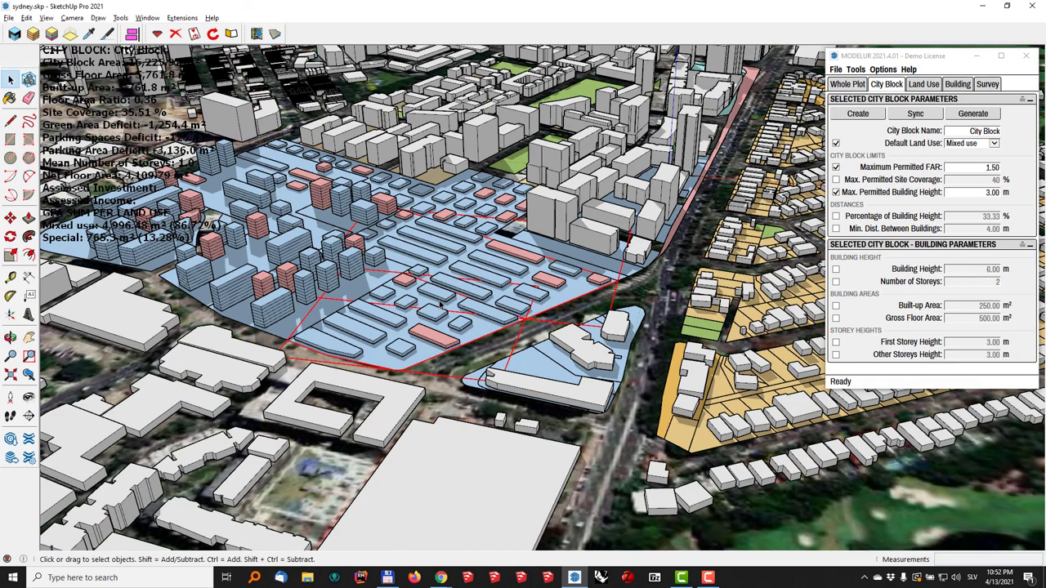
{"action": "middle_click_drag", "start_coordinate": [439, 303], "coordinate": [449, 315]}
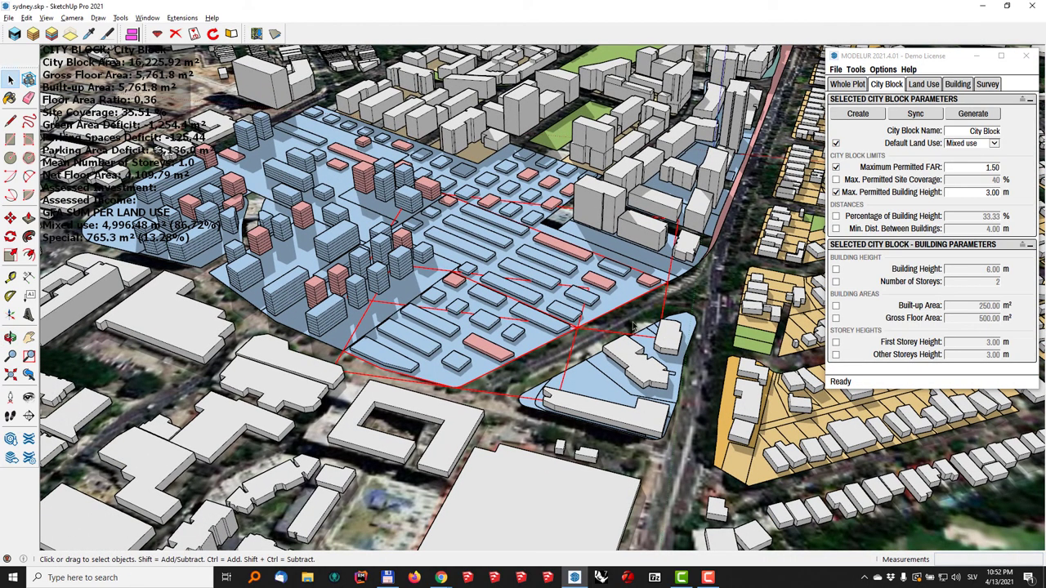
{"action": "scroll", "coordinate": [605, 276], "scroll_direction": "up", "scroll_amount": 4}
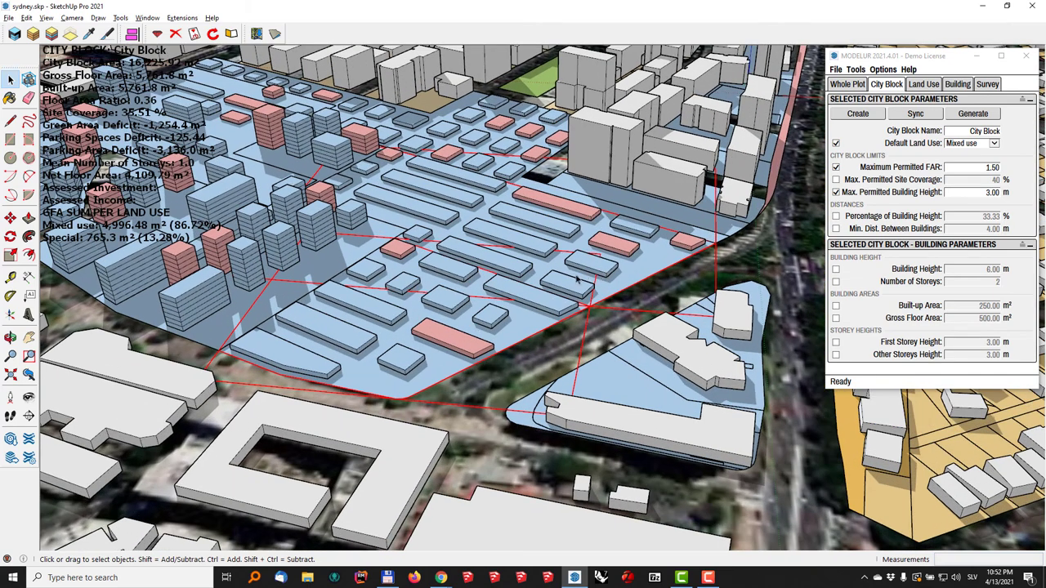
{"action": "scroll", "coordinate": [576, 281], "scroll_direction": "up", "scroll_amount": 2}
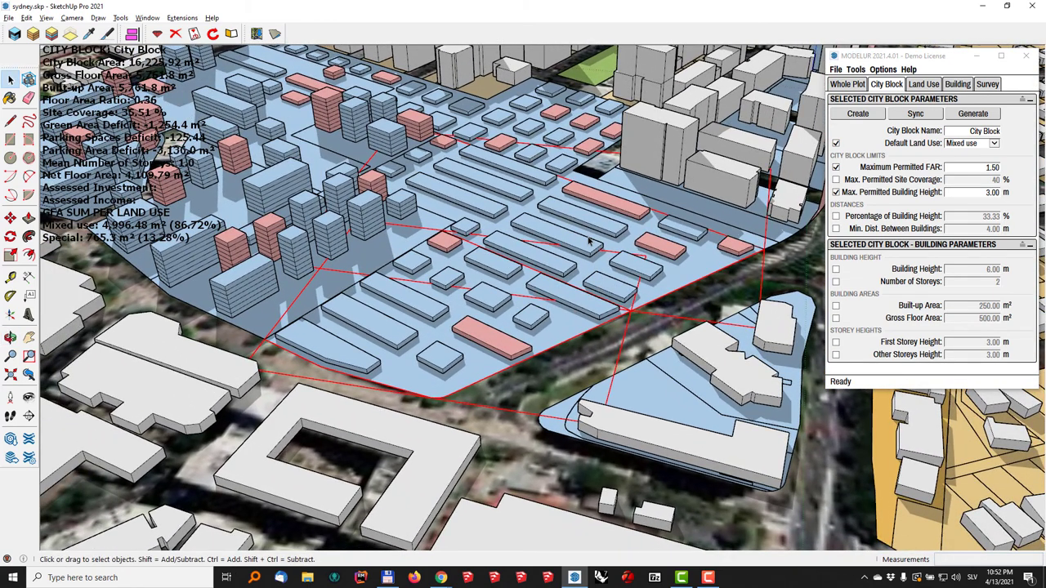
{"action": "right_click", "coordinate": [650, 291]}
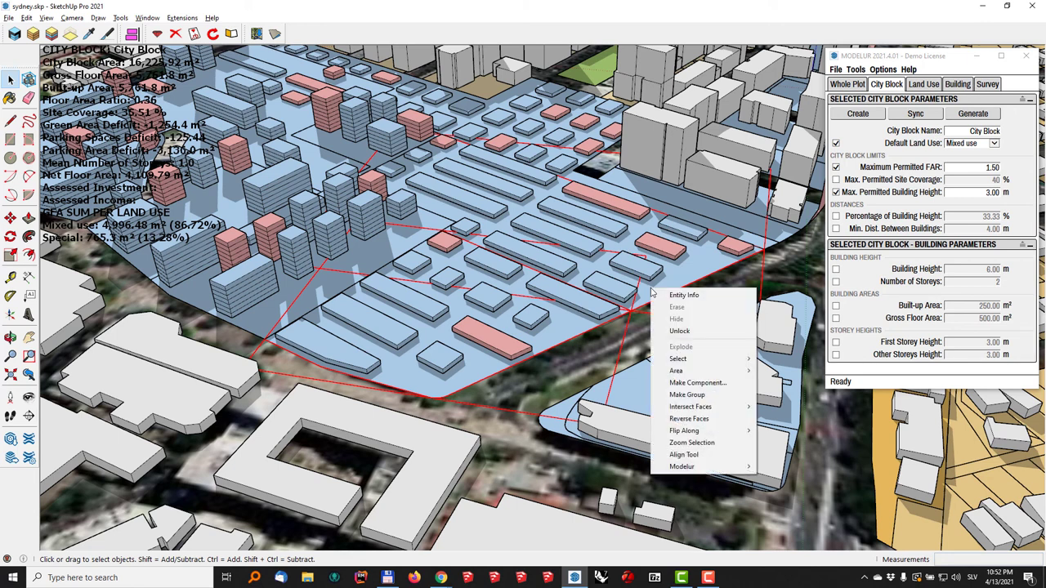
{"action": "mouse_move", "coordinate": [683, 470]}
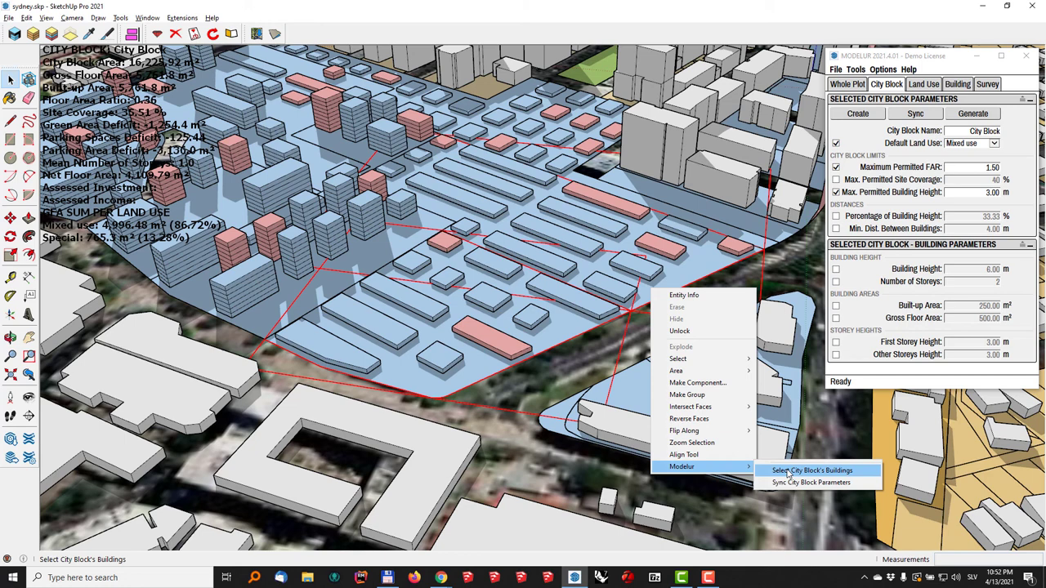
{"action": "left_click", "coordinate": [852, 477]}
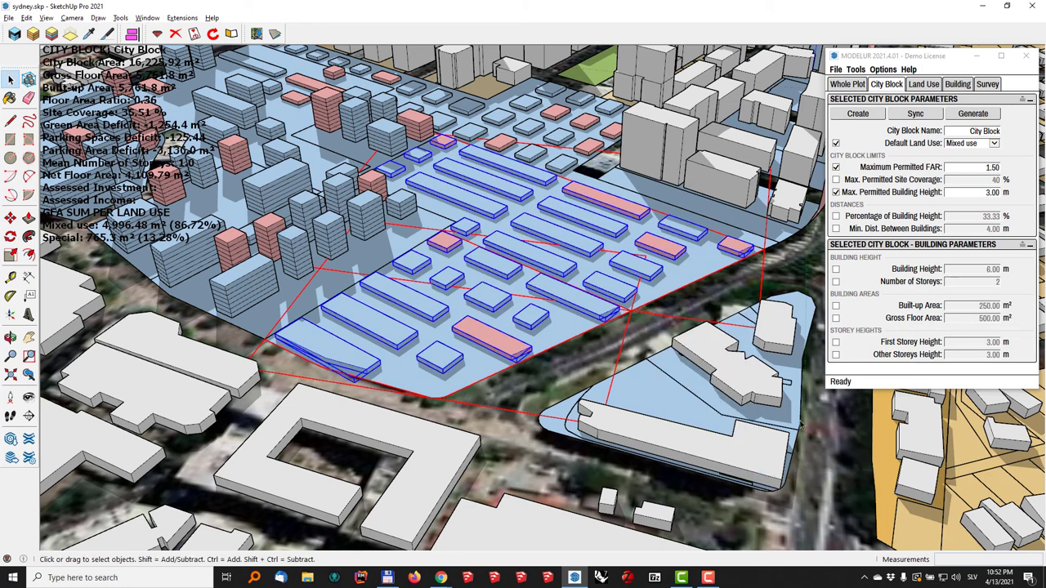
{"action": "middle_click_drag", "start_coordinate": [669, 316], "coordinate": [661, 335]}
{"action": "key", "text": "Delete"}
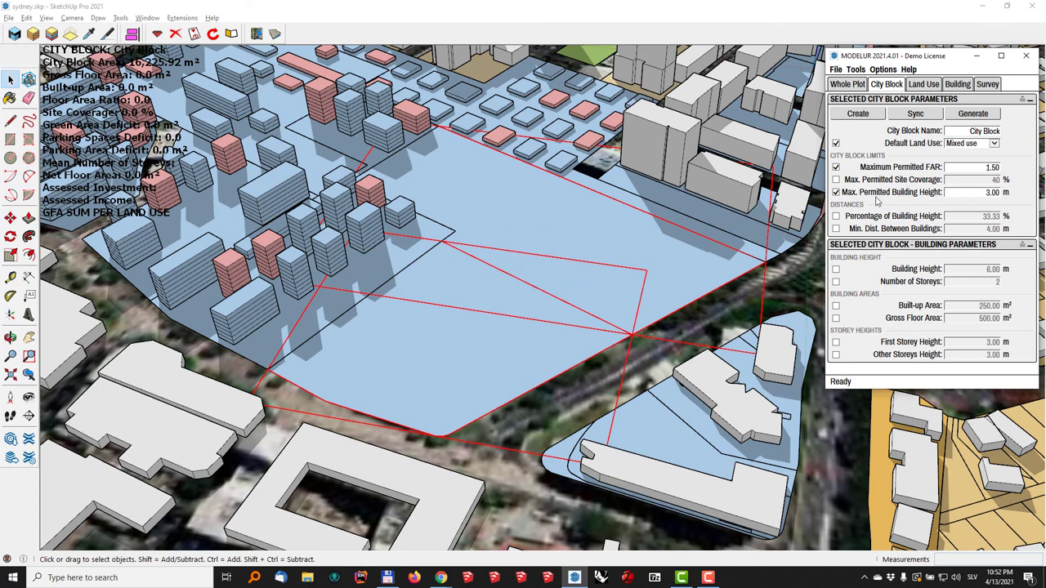
- Set the maximum permitted building height of the two selected blocks to 12 m and generate new buildings on them
{"action": "left_click_drag", "start_coordinate": [978, 192], "coordinate": [1009, 197]}
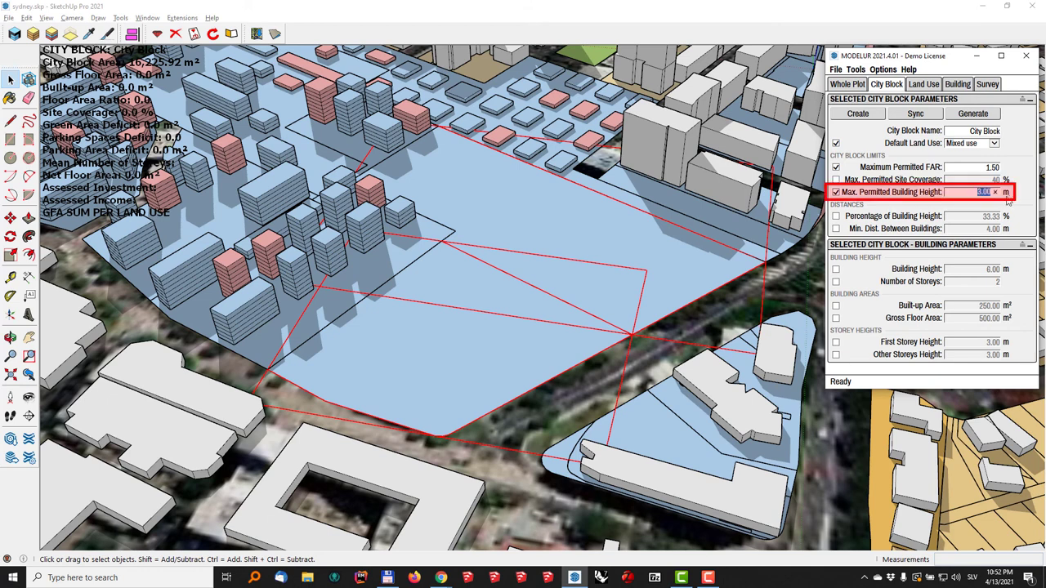
{"action": "type", "text": "12"}
{"action": "key", "text": "Return"}
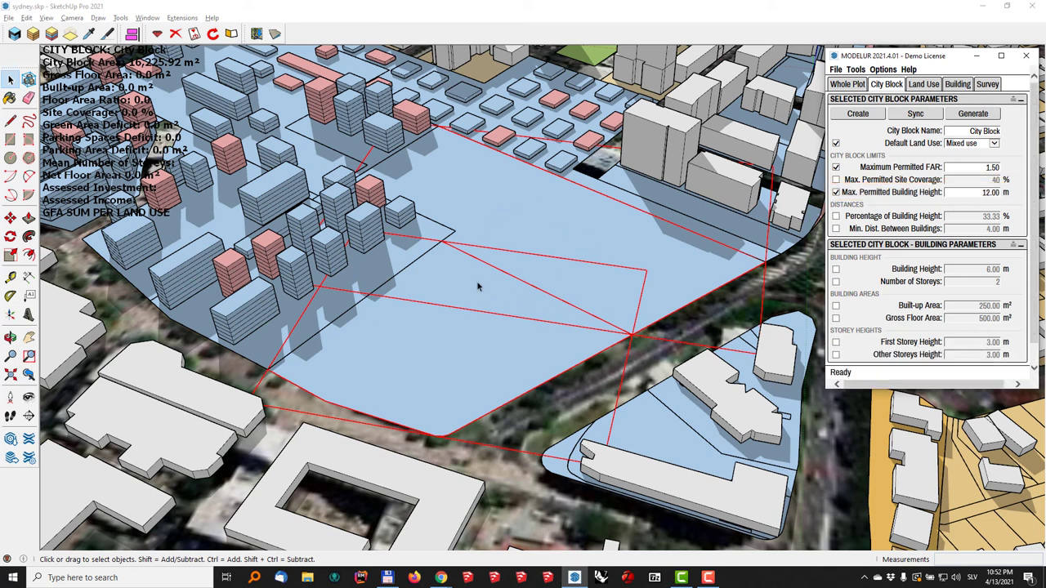
{"action": "left_click", "coordinate": [971, 114]}
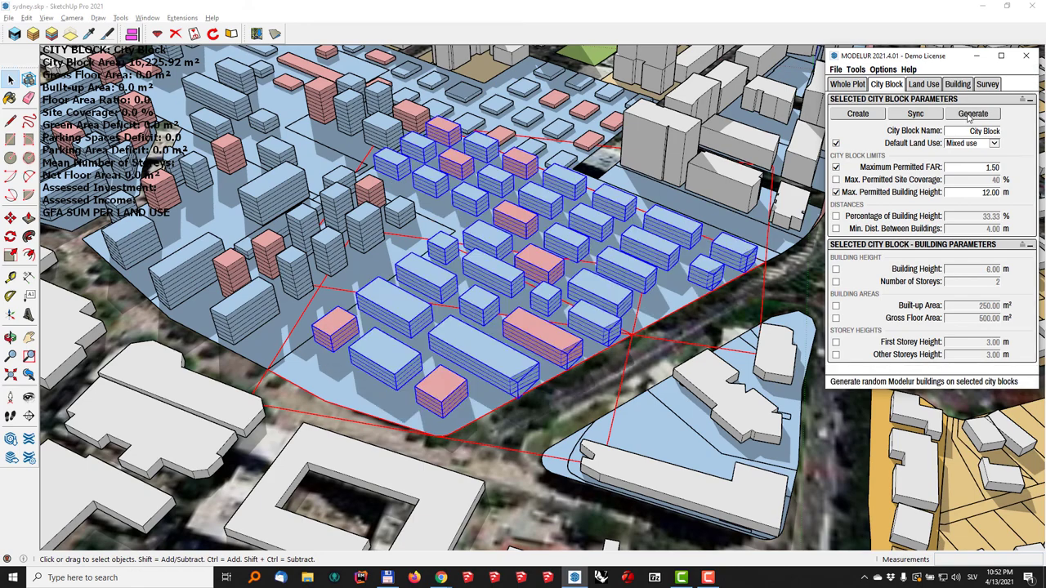
- Examine the regenerated buildings and compare the larger block's floor area ratio with its maximum permitted FAR and building height limits
{"action": "middle_click_drag", "start_coordinate": [637, 204], "coordinate": [662, 217]}
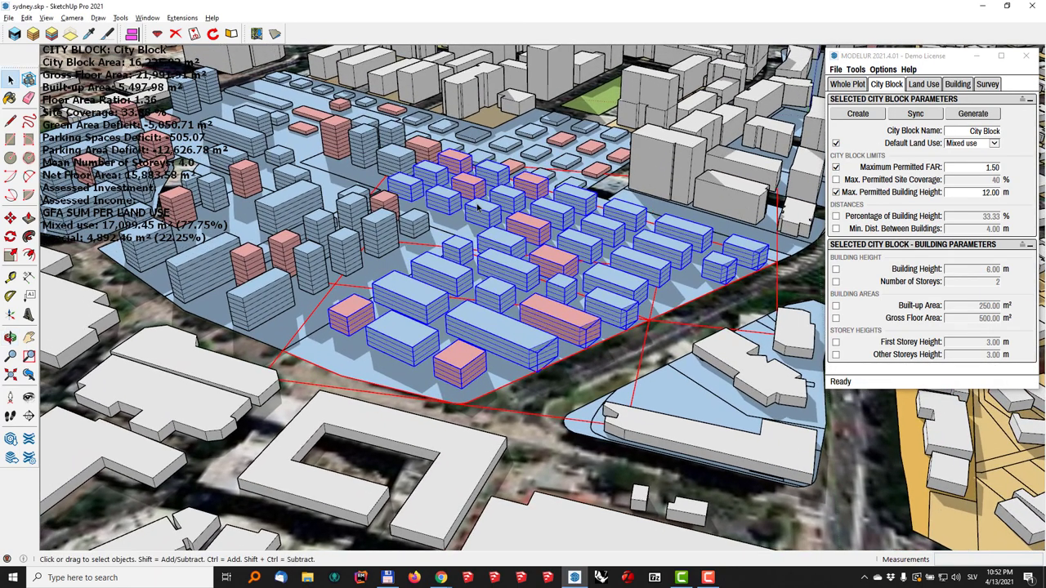
{"action": "middle_click_drag", "start_coordinate": [556, 243], "coordinate": [504, 208]}
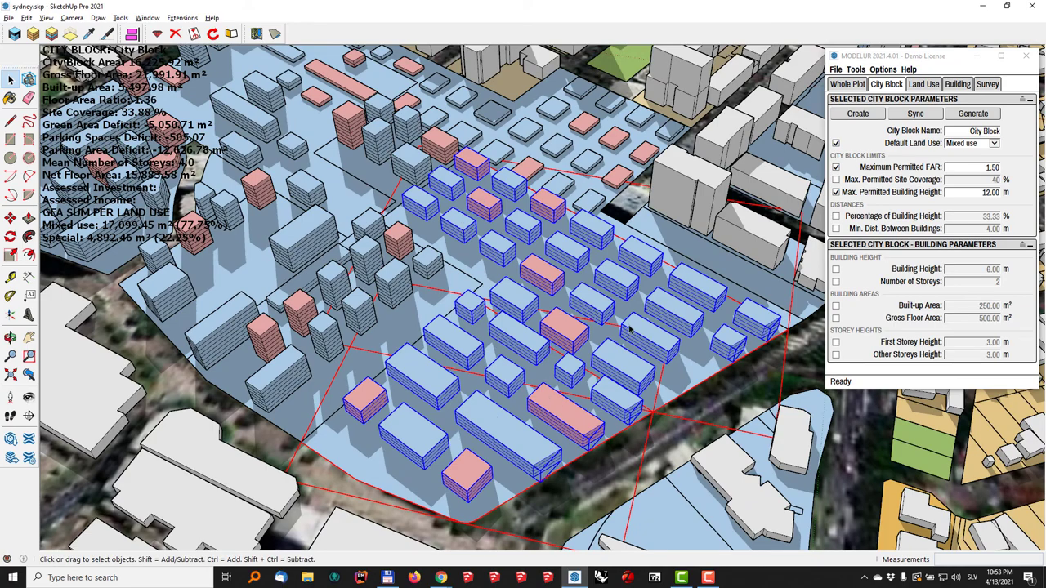
{"action": "middle_click_drag", "start_coordinate": [525, 305], "coordinate": [624, 213]}
{"action": "left_click", "coordinate": [680, 308]}
{"action": "middle_click_drag", "start_coordinate": [671, 270], "coordinate": [663, 301]}
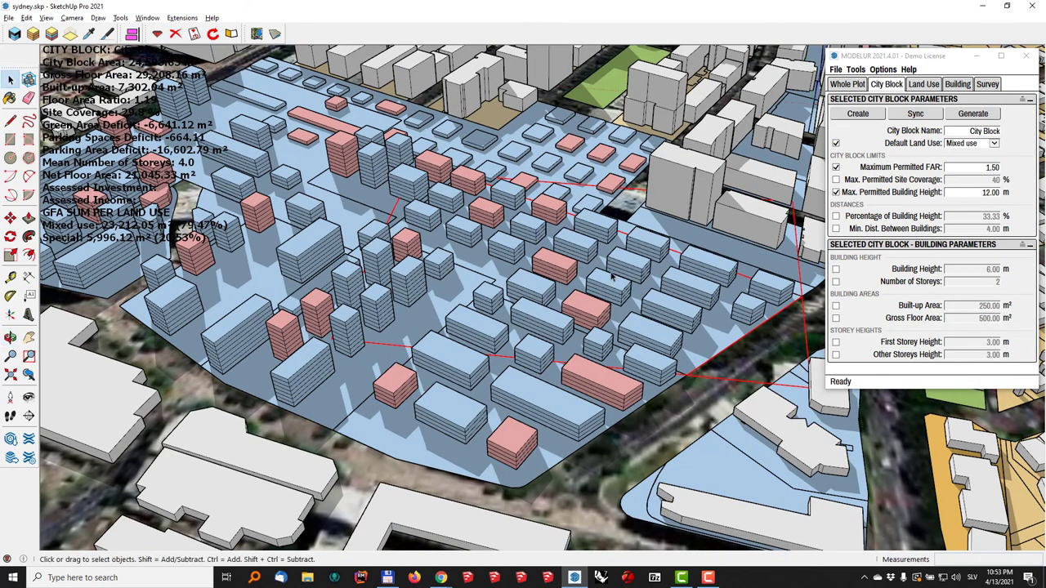
{"action": "middle_click_drag", "start_coordinate": [255, 169], "coordinate": [286, 159]}
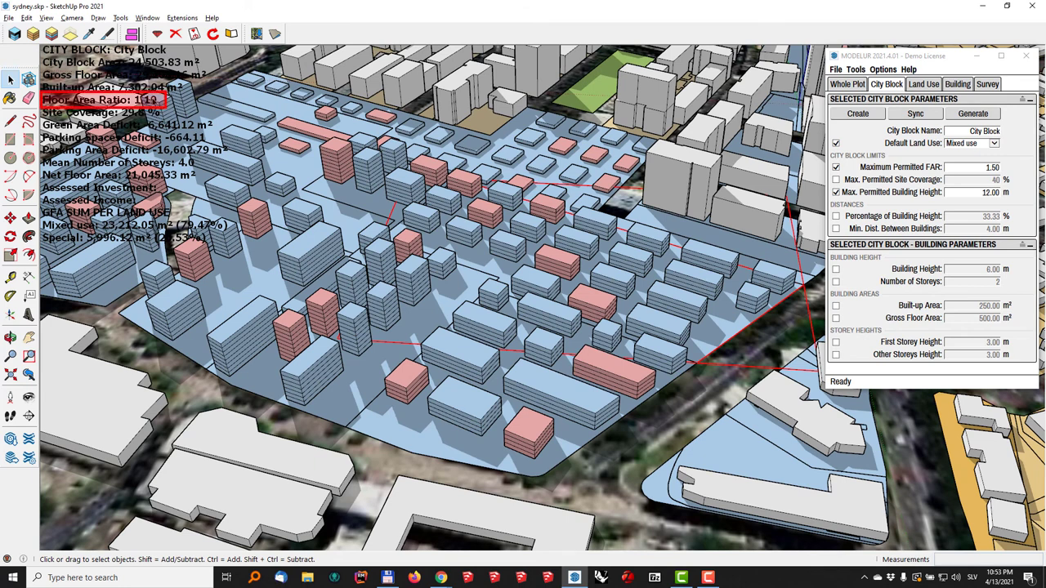
{"action": "double_click", "coordinate": [959, 166]}
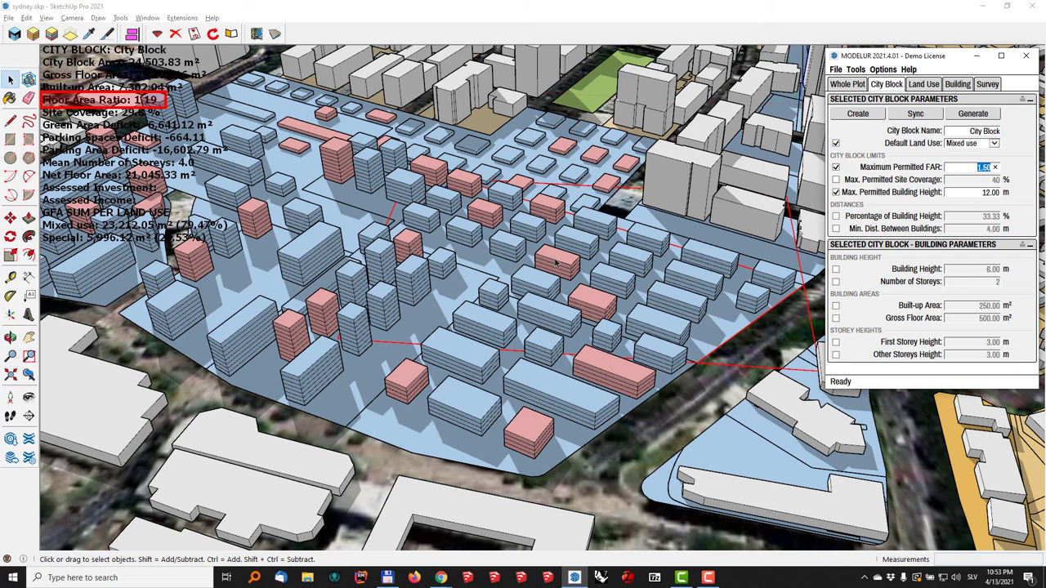
{"action": "middle_click_drag", "start_coordinate": [550, 238], "coordinate": [537, 255]}
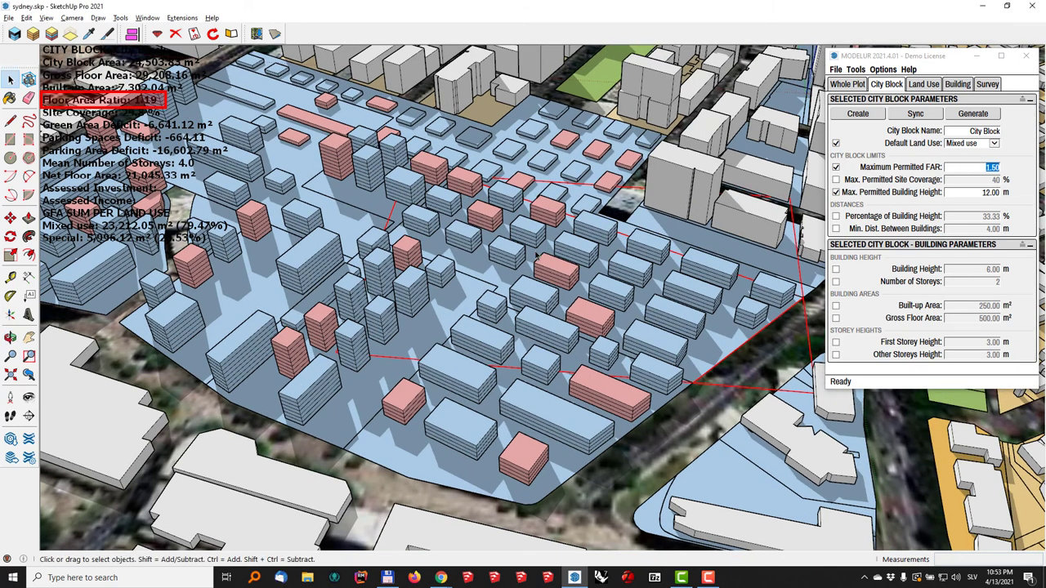
{"action": "left_click", "coordinate": [980, 192]}
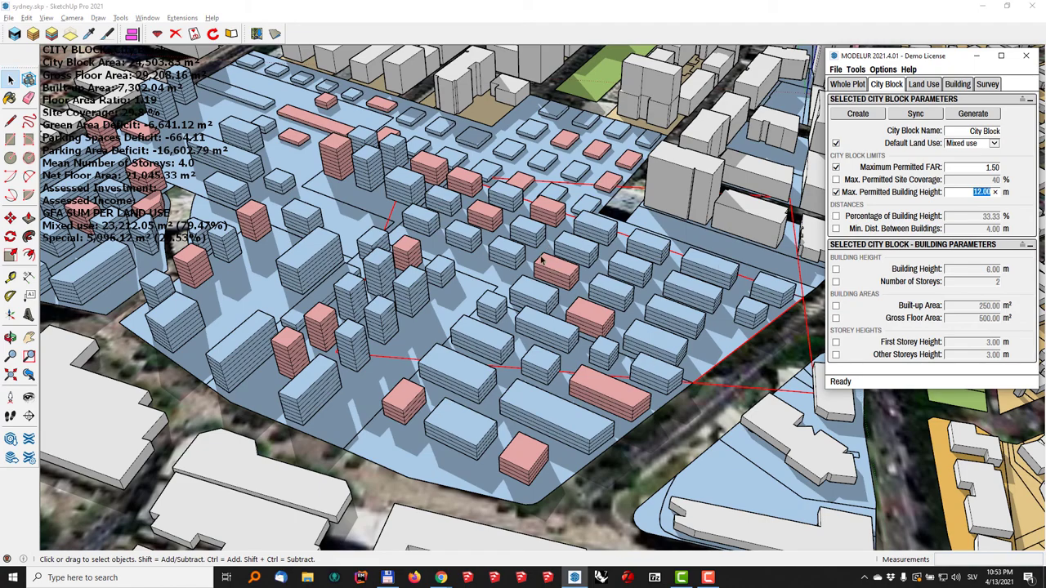
{"action": "middle_click_drag", "start_coordinate": [600, 286], "coordinate": [581, 265]}
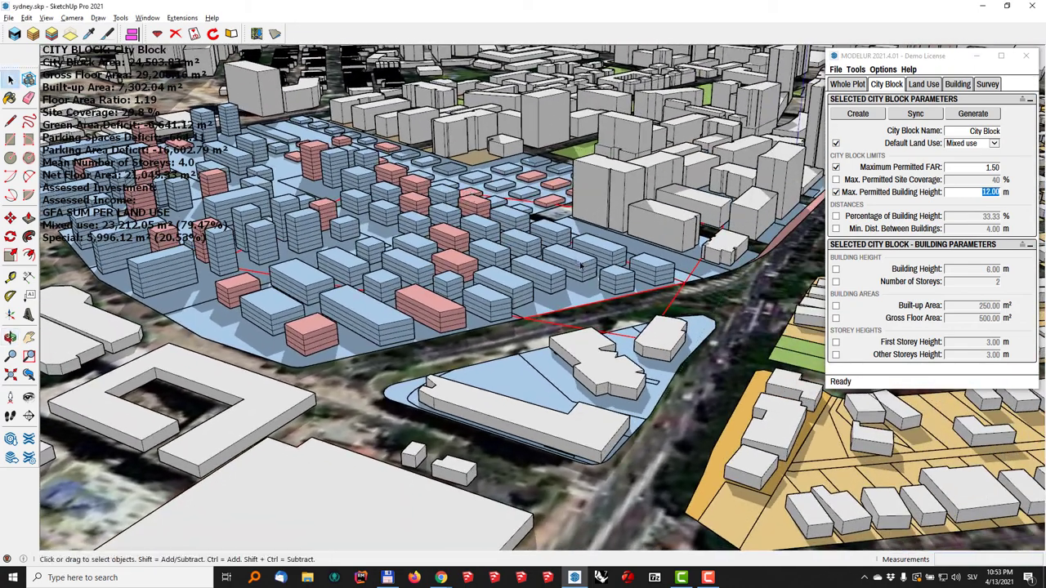
{"action": "scroll", "coordinate": [539, 259], "scroll_direction": "up", "scroll_amount": 5}
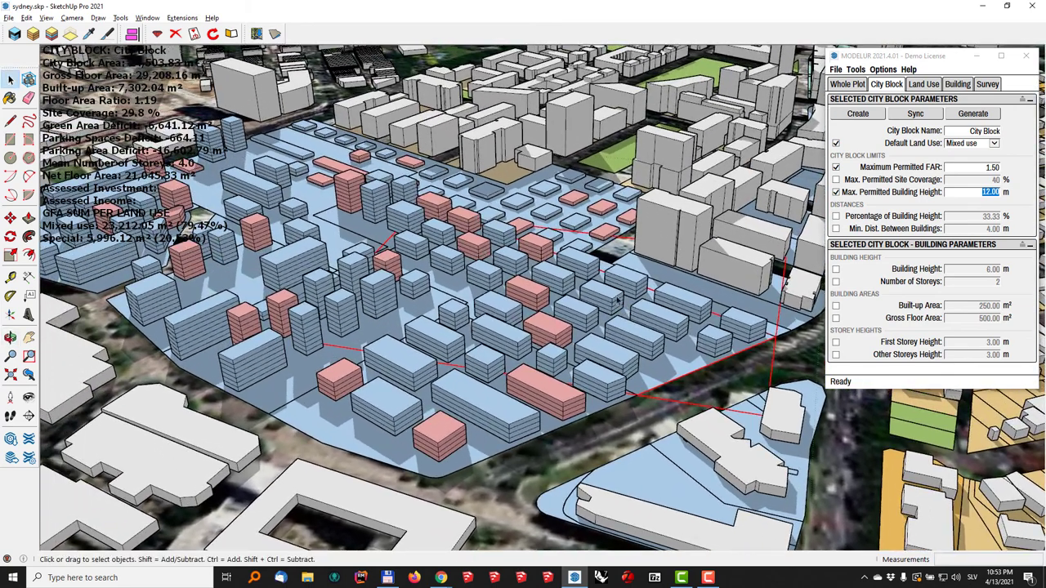
- Select the foreground city block with four-storey generated buildings and set its maximum permitted FAR to 1.00
{"action": "left_click", "coordinate": [376, 445]}
{"action": "left_click", "coordinate": [919, 204]}
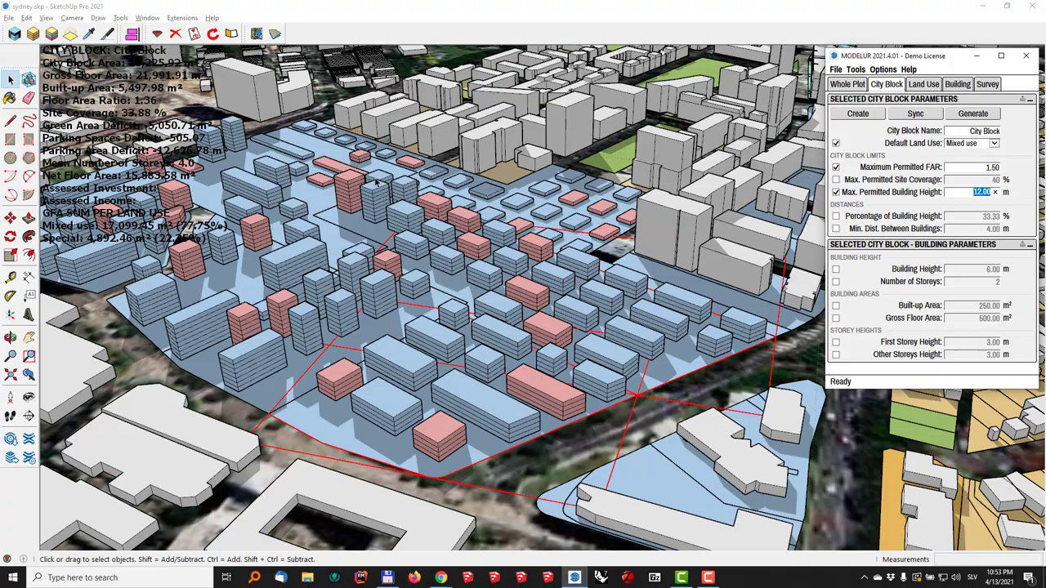
{"action": "middle_click_drag", "start_coordinate": [376, 183], "coordinate": [182, 276]}
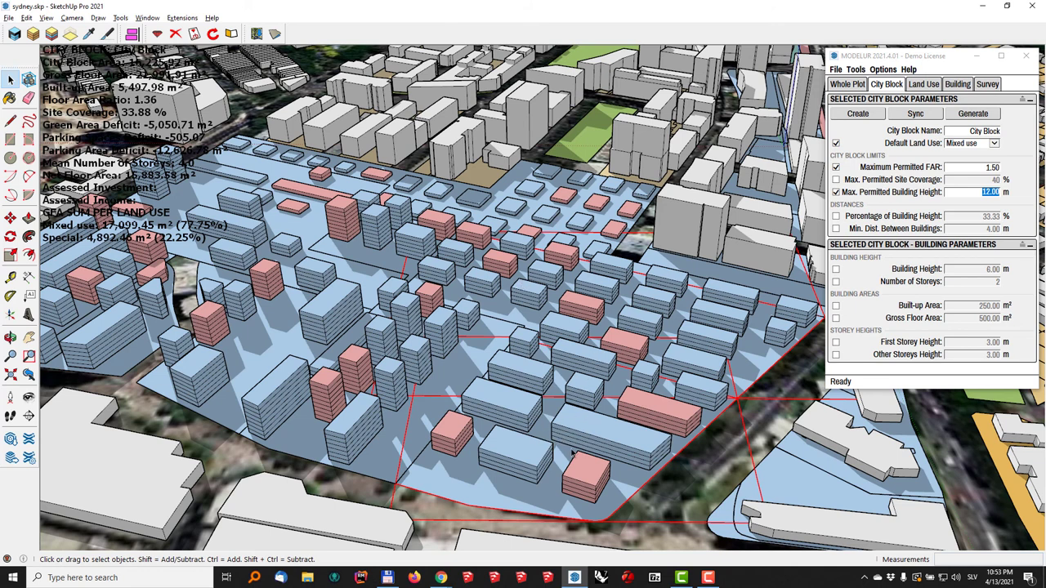
{"action": "left_click", "coordinate": [985, 168]}
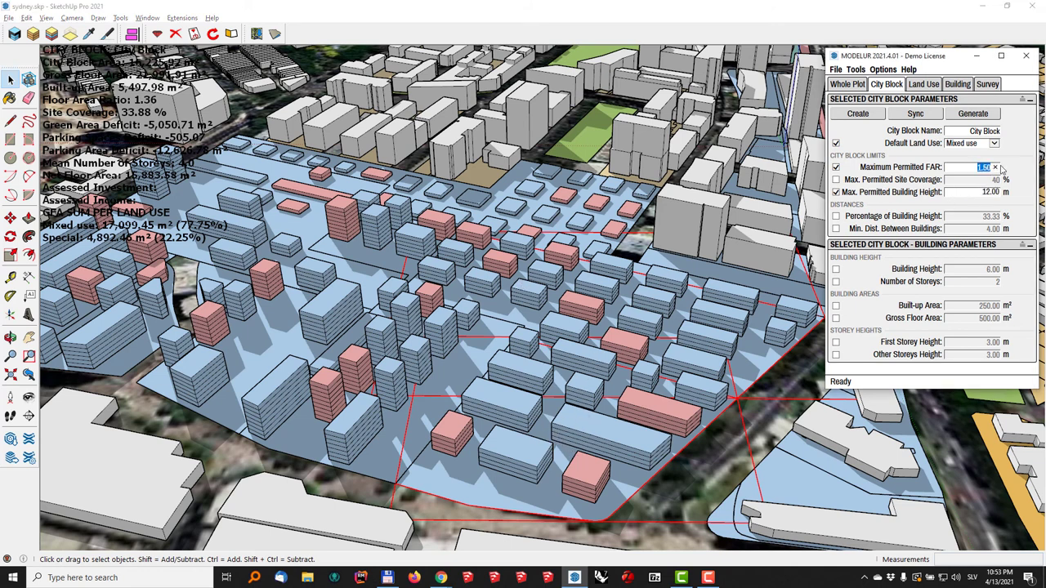
{"action": "type", "text": "1"}
{"action": "key", "text": "Return"}
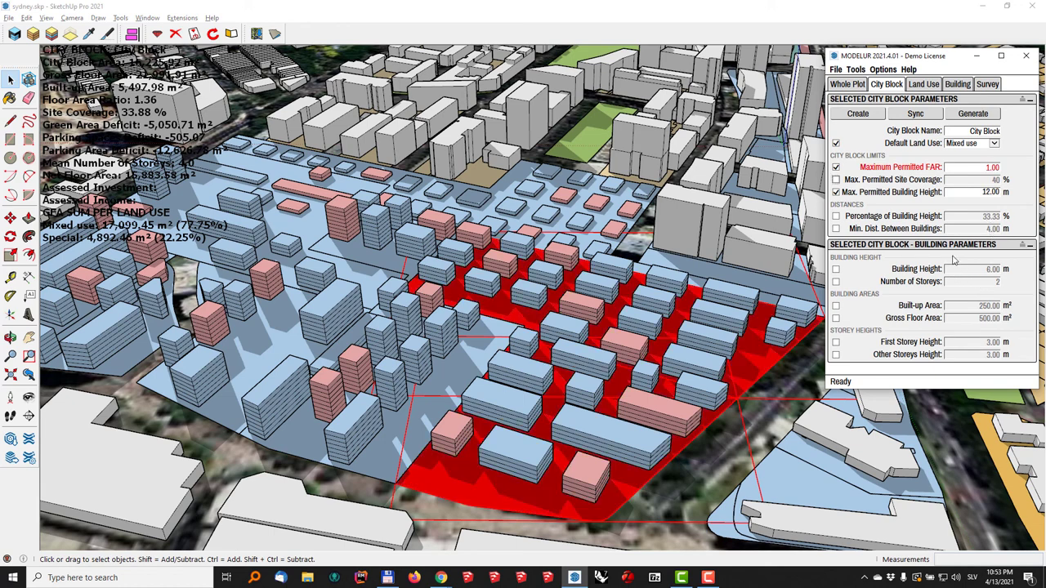
- Delete the block's buildings using Modelur's Select City Block's Buildings, and generate new buildings on the block
{"action": "middle_click_drag", "start_coordinate": [642, 322], "coordinate": [628, 348]}
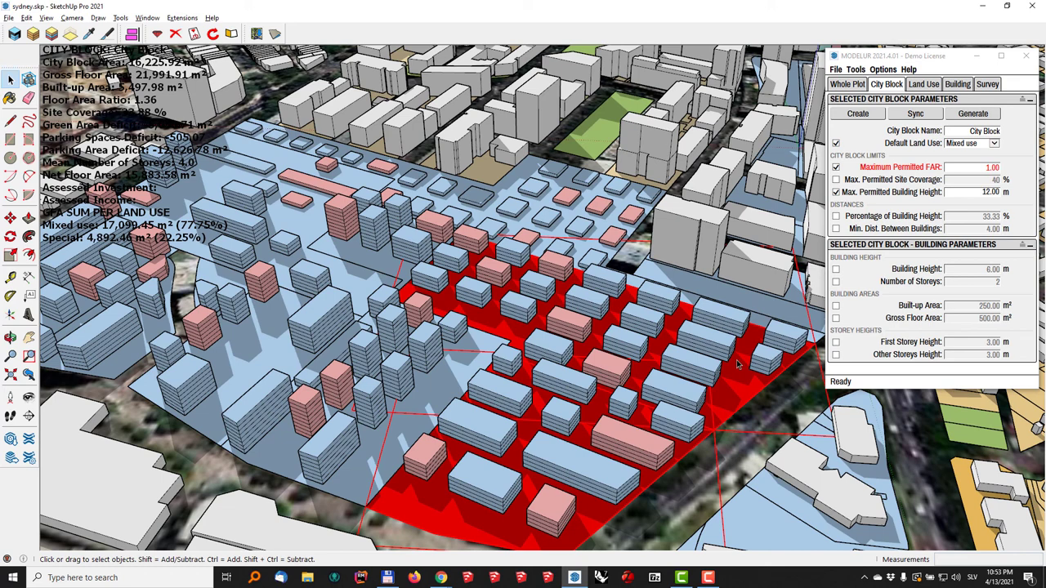
{"action": "right_click", "coordinate": [726, 382]}
{"action": "mouse_move", "coordinate": [776, 375]}
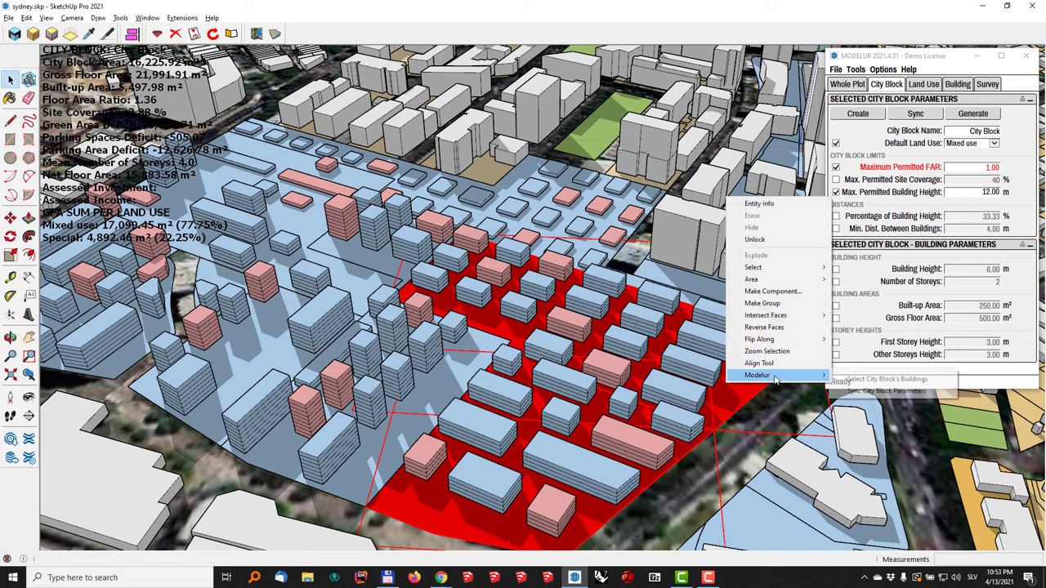
{"action": "left_click", "coordinate": [860, 380]}
{"action": "key", "text": "Delete"}
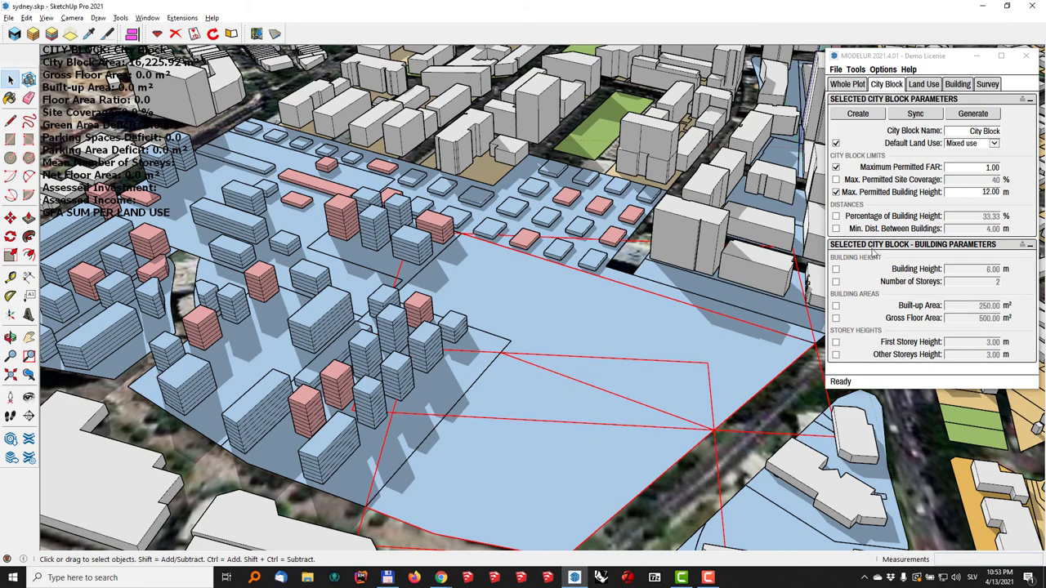
{"action": "left_click", "coordinate": [974, 118]}
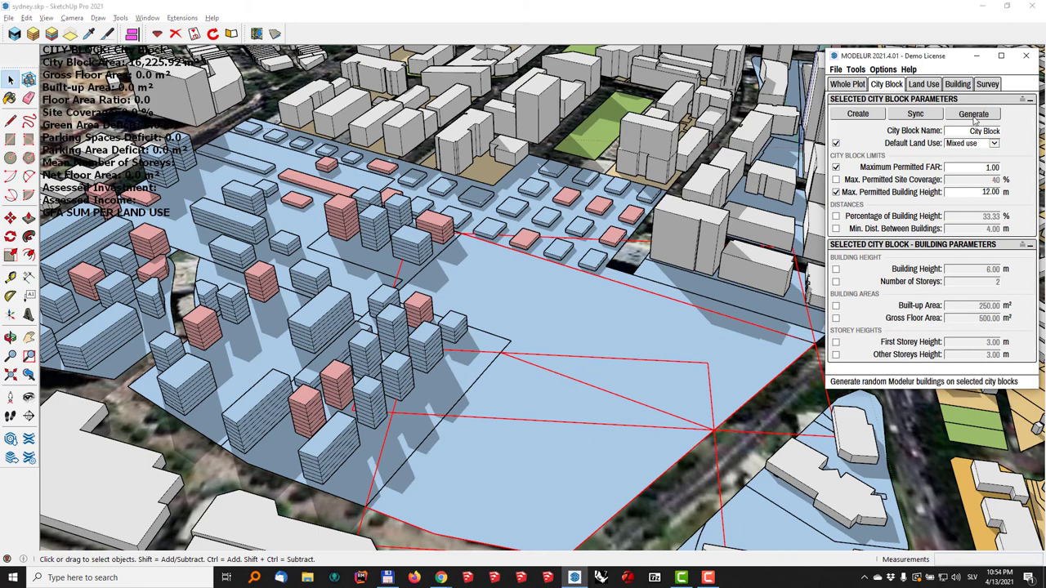
{"action": "left_click", "coordinate": [974, 116]}
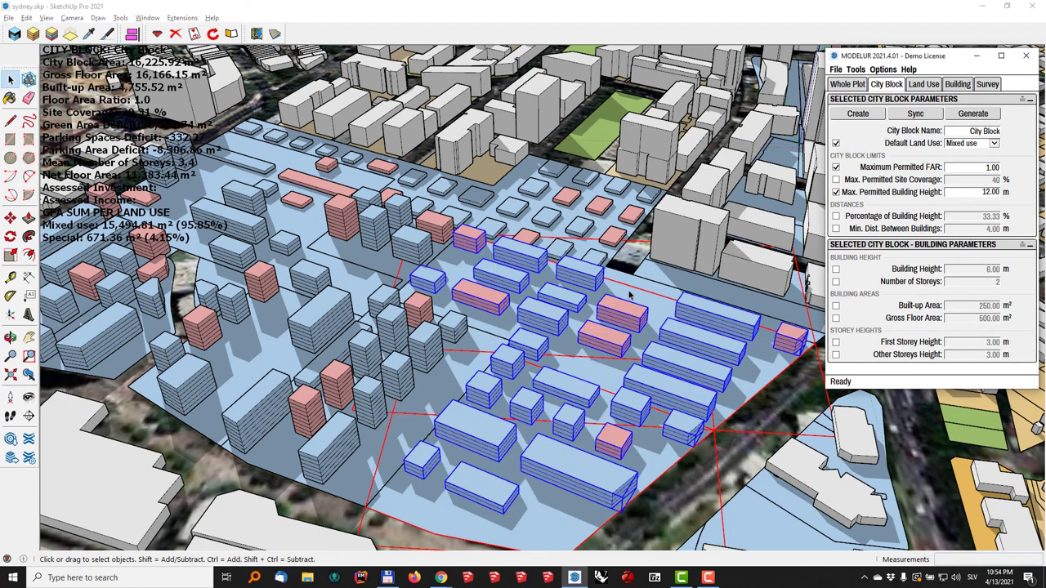
- Examine the regenerated buildings from several angles, checking the maximum permitted FAR and the neighbouring single-storey block
{"action": "mouse_move", "coordinate": [630, 296]}
{"action": "middle_mouse_down"}
{"action": "mouse_move", "coordinate": [614, 377]}
{"action": "mouse_move", "coordinate": [602, 318]}
{"action": "mouse_move", "coordinate": [609, 325]}
{"action": "middle_mouse_up"}
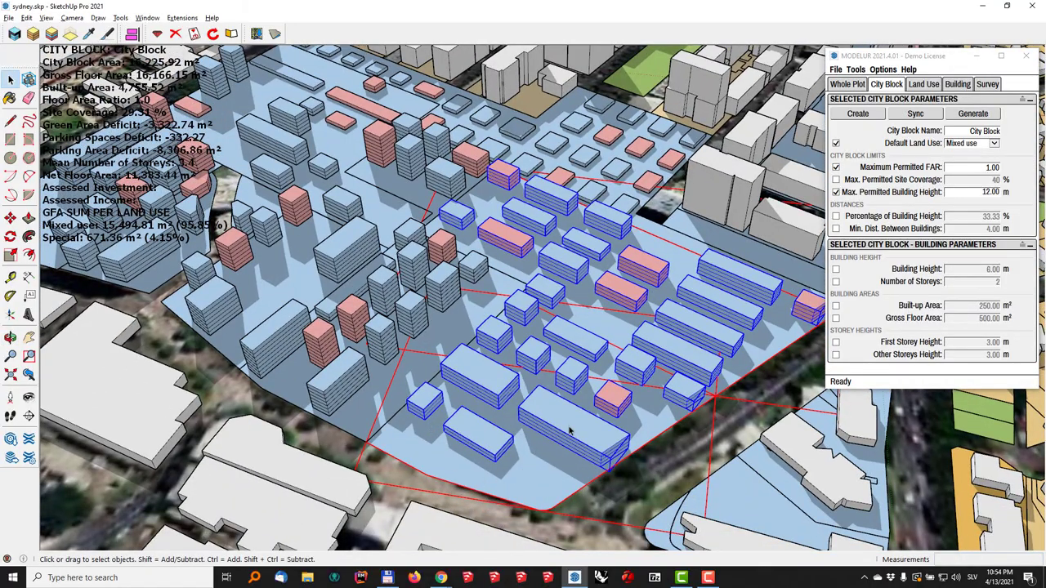
{"action": "mouse_move", "coordinate": [570, 431]}
{"action": "middle_mouse_down"}
{"action": "mouse_move", "coordinate": [258, 250]}
{"action": "mouse_move", "coordinate": [506, 337]}
{"action": "mouse_move", "coordinate": [623, 206]}
{"action": "mouse_move", "coordinate": [443, 368]}
{"action": "middle_mouse_up"}
{"action": "left_click", "coordinate": [960, 170]}
{"action": "left_click", "coordinate": [959, 168]}
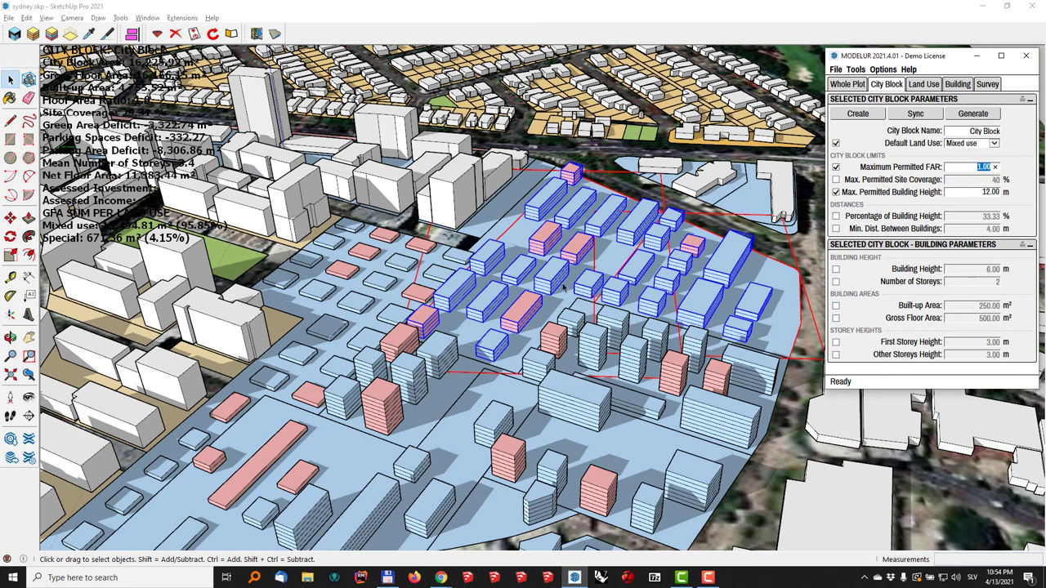
{"action": "middle_click_drag", "start_coordinate": [566, 289], "coordinate": [568, 235]}
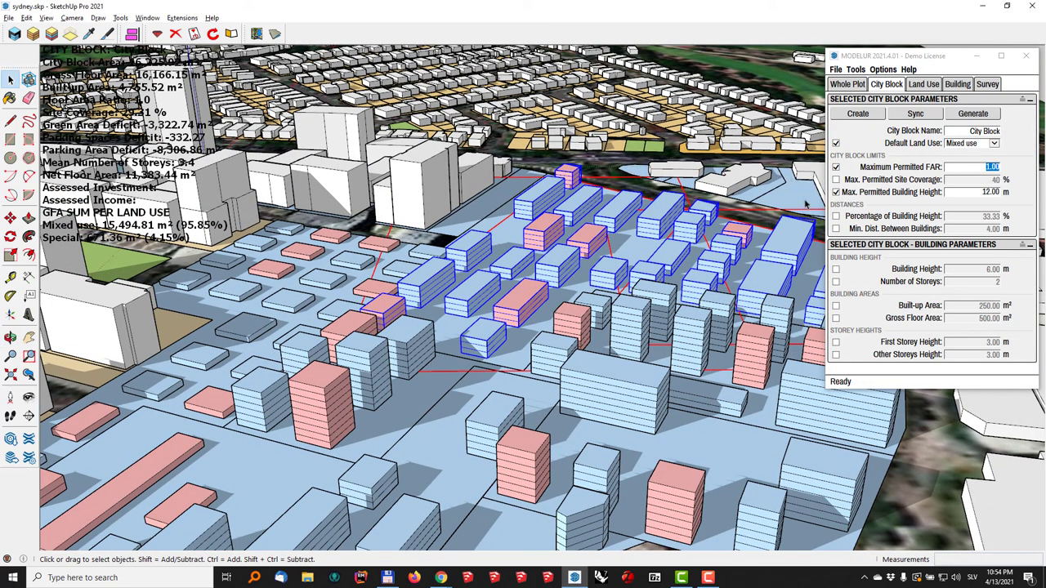
{"action": "scroll", "coordinate": [553, 201], "scroll_direction": "down", "scroll_amount": 5}
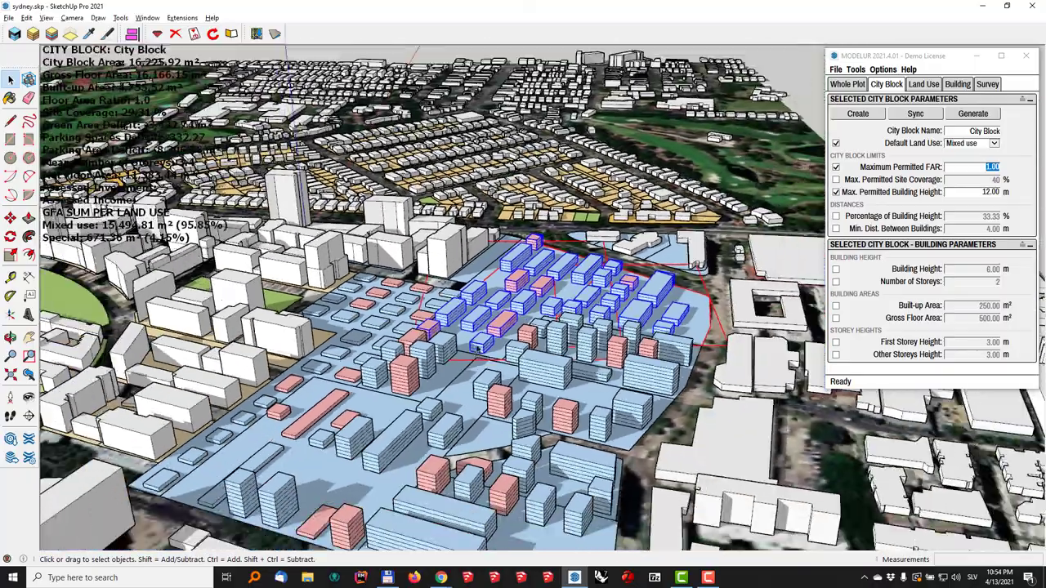
{"action": "middle_click_drag", "start_coordinate": [480, 349], "coordinate": [551, 309]}
{"action": "scroll", "coordinate": [538, 321], "scroll_direction": "up", "scroll_amount": 4}
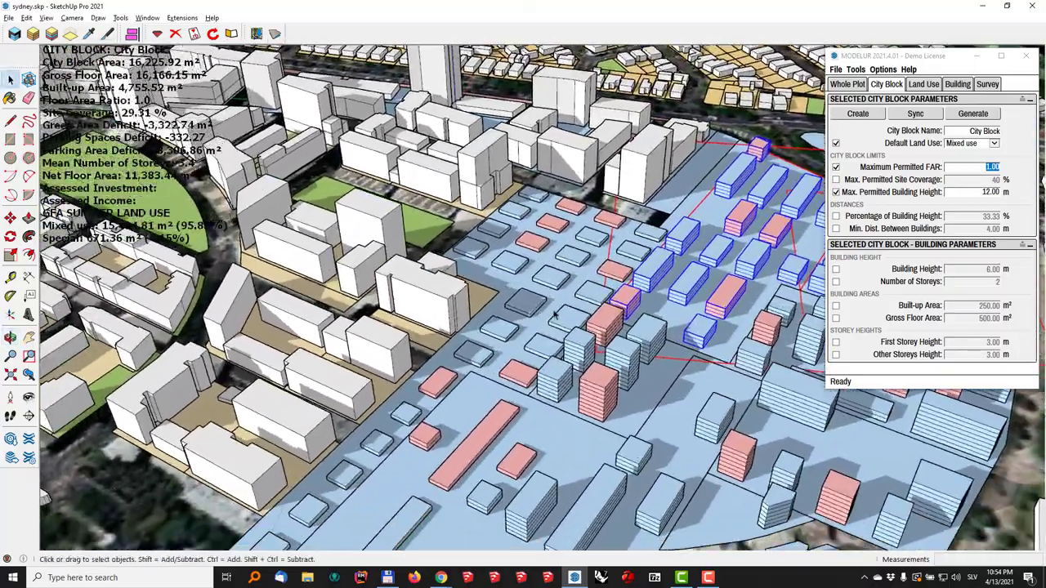
- Select the long block of single-storey buildings beside the white existing buildings and set its maximum permitted building height to 35 m
{"action": "left_click", "coordinate": [492, 168]}
{"action": "left_click", "coordinate": [585, 221]}
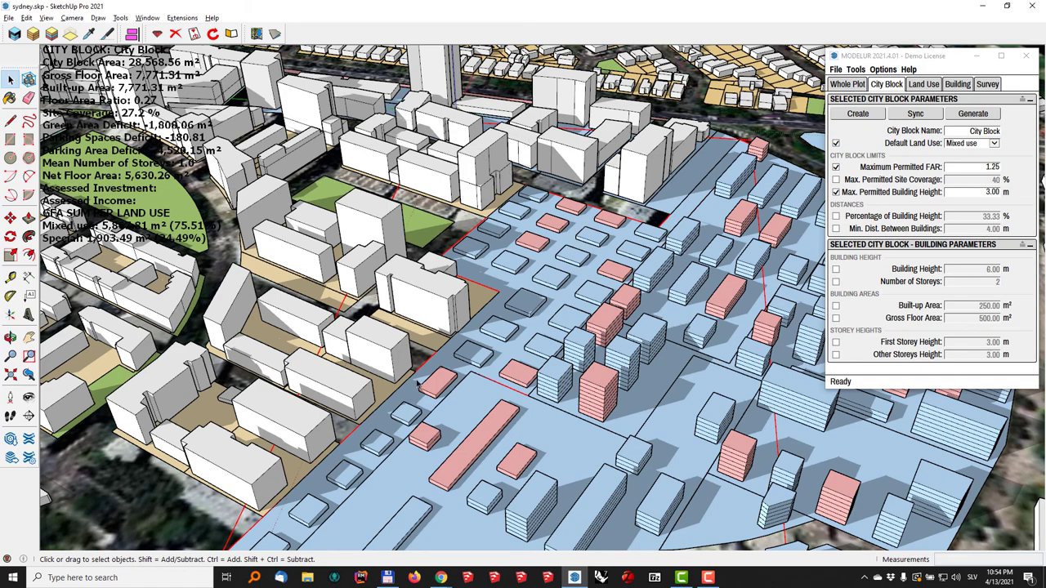
{"action": "middle_click_drag", "start_coordinate": [418, 382], "coordinate": [445, 369]}
{"action": "left_click", "coordinate": [977, 193]}
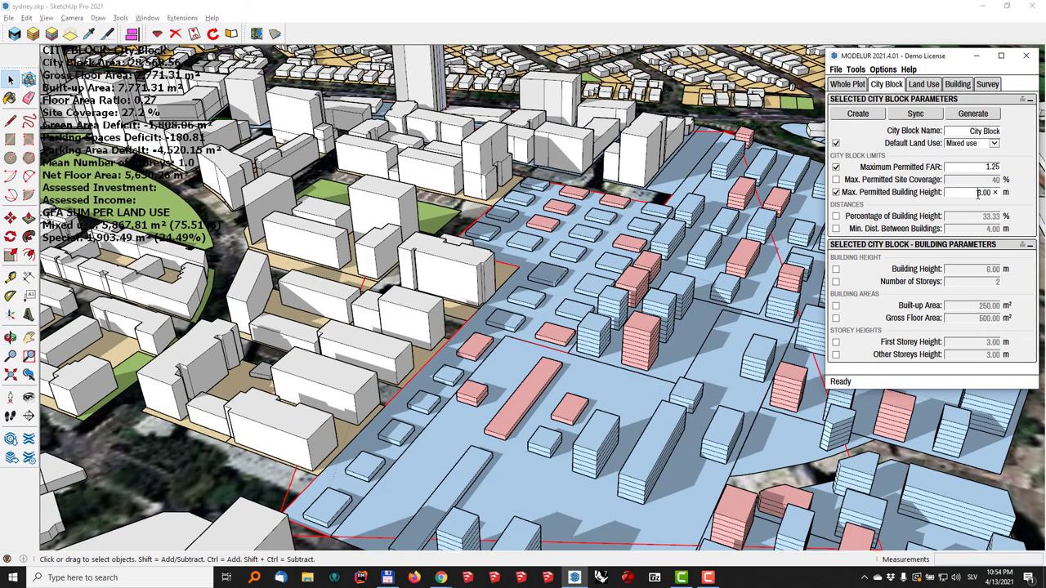
{"action": "double_click", "coordinate": [977, 192]}
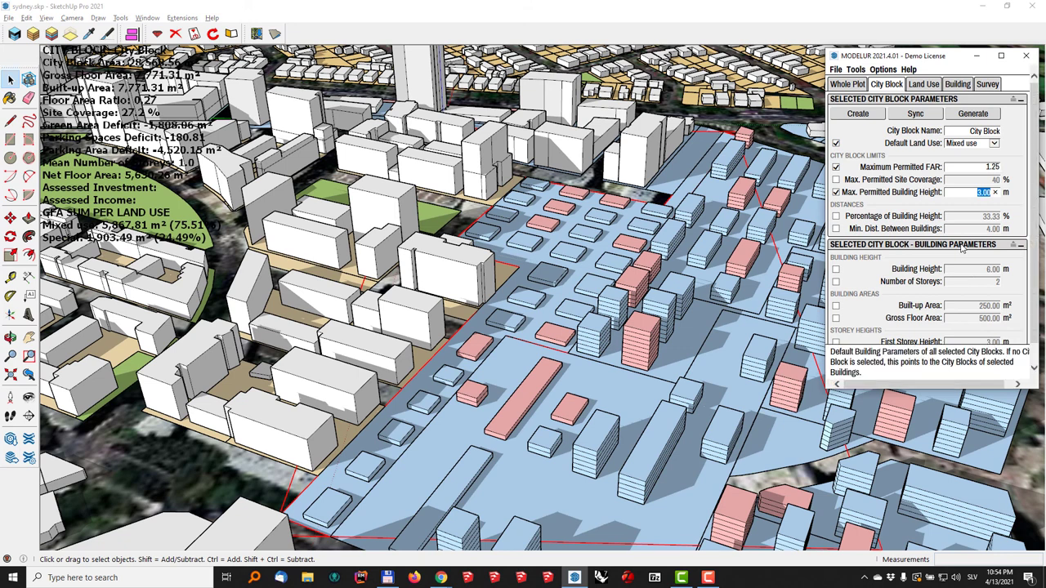
{"action": "type", "text": "2"}
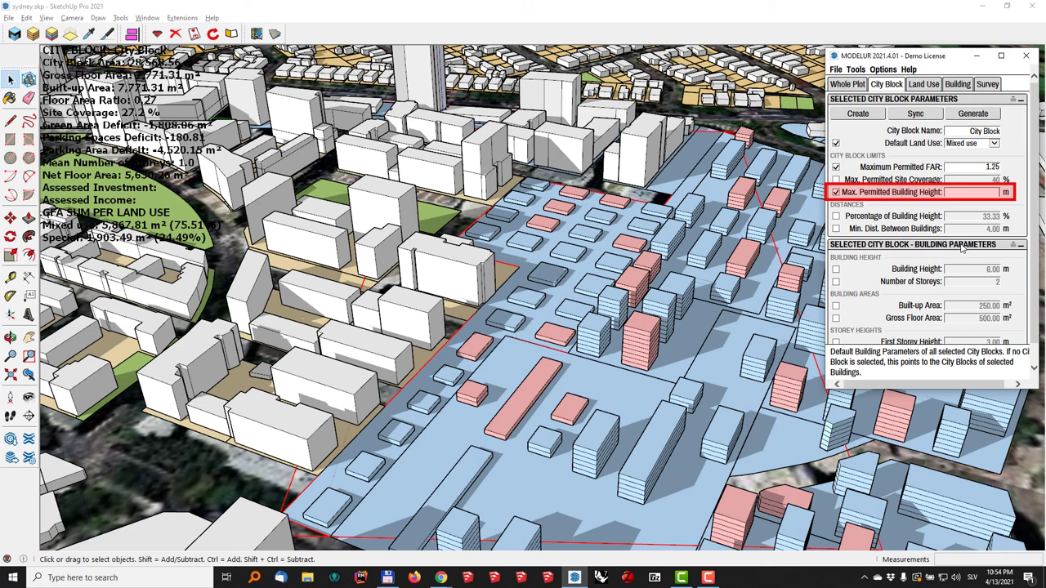
{"action": "type", "text": "35"}
{"action": "key", "text": "Return"}
- Delete the single-storey buildings using Modelur's Select City Block's Buildings, and generate new buildings on the same block
{"action": "right_click", "coordinate": [561, 299]}
{"action": "mouse_move", "coordinate": [613, 501]}
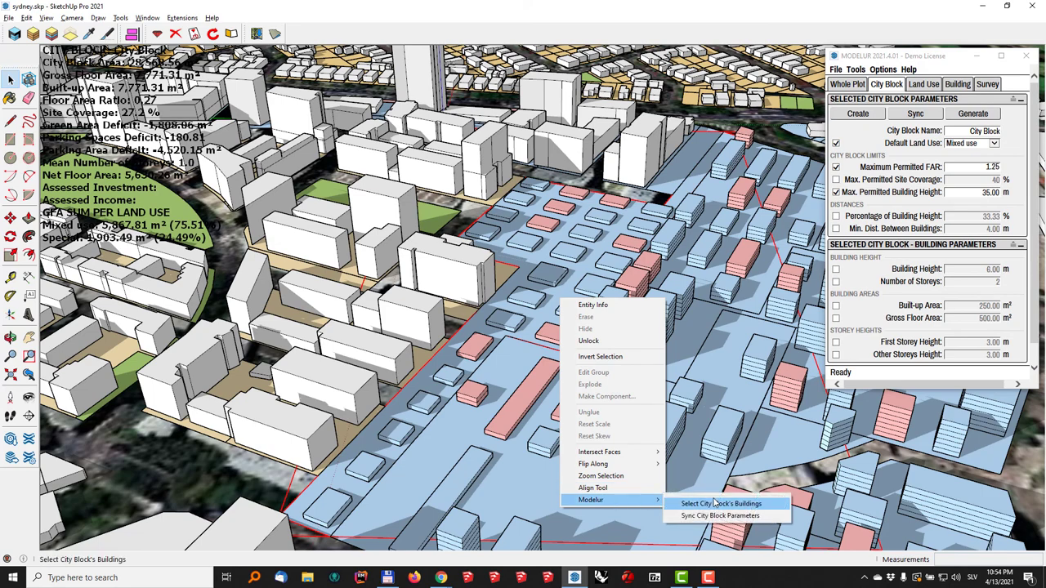
{"action": "left_click", "coordinate": [714, 502]}
{"action": "key", "text": "Delete"}
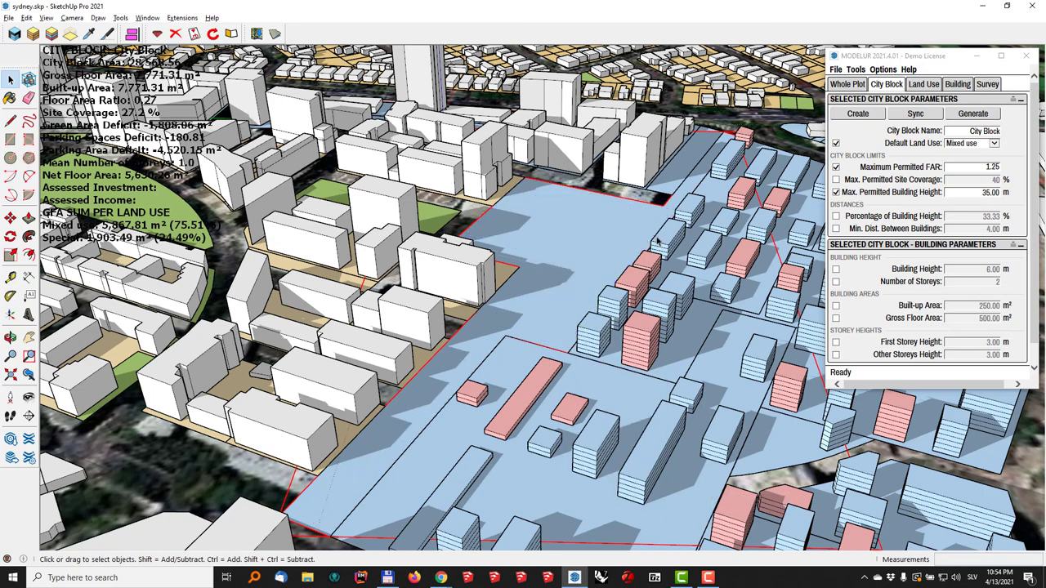
{"action": "left_click", "coordinate": [991, 117]}
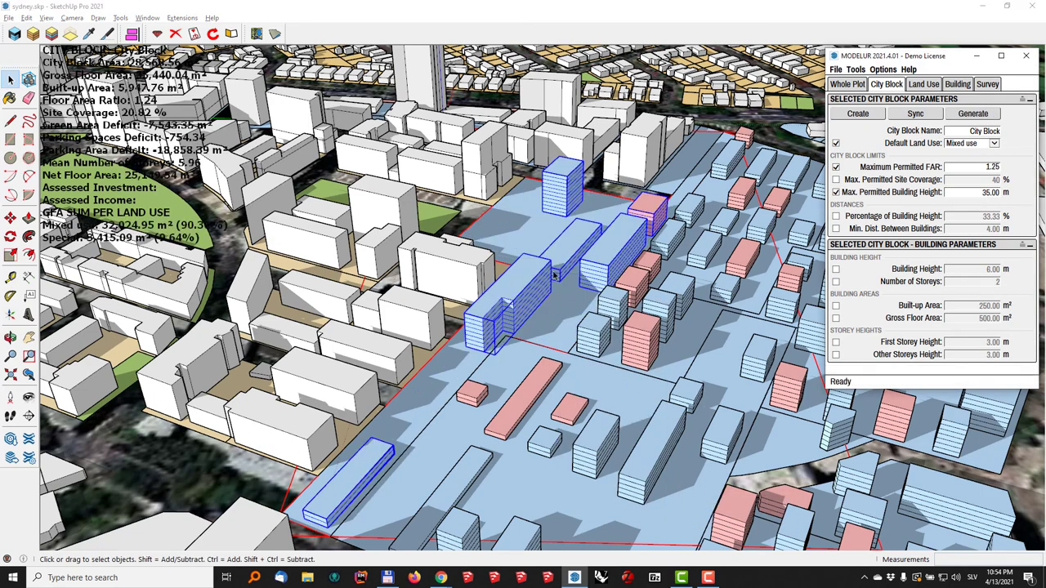
- Inspect the generated buildings, open the Massing Generator options and set the maximum building length to 60
{"action": "middle_click_drag", "start_coordinate": [560, 250], "coordinate": [590, 191]}
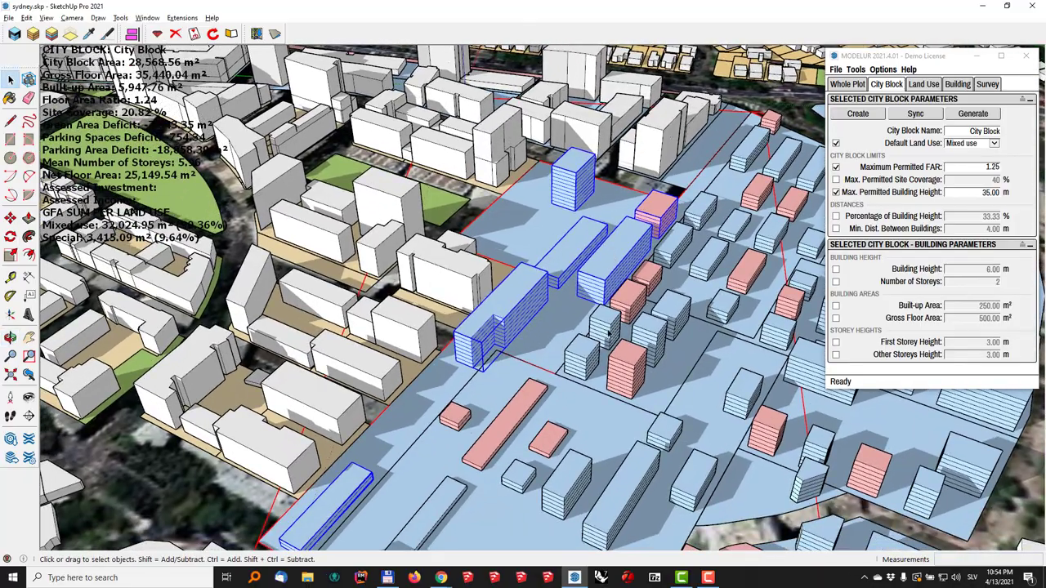
{"action": "middle_click_drag", "start_coordinate": [605, 243], "coordinate": [565, 206]}
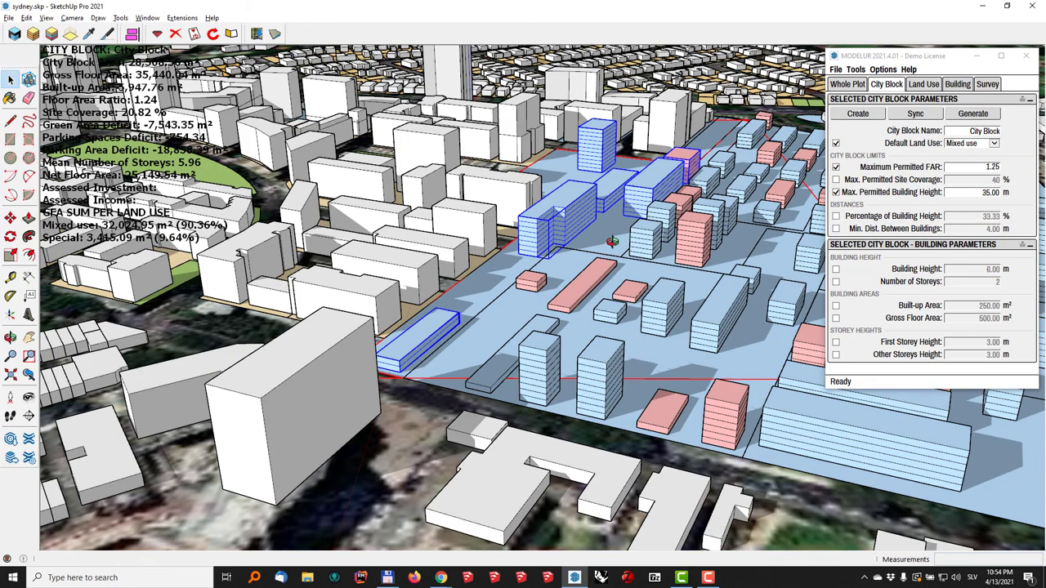
{"action": "middle_click_drag", "start_coordinate": [611, 242], "coordinate": [596, 296]}
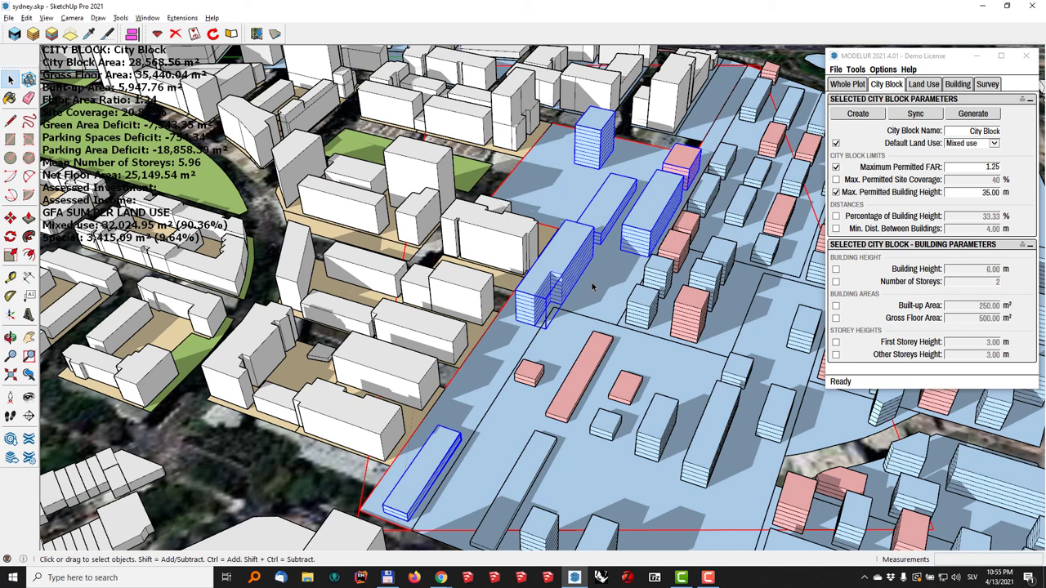
{"action": "middle_click_drag", "start_coordinate": [596, 289], "coordinate": [597, 248]}
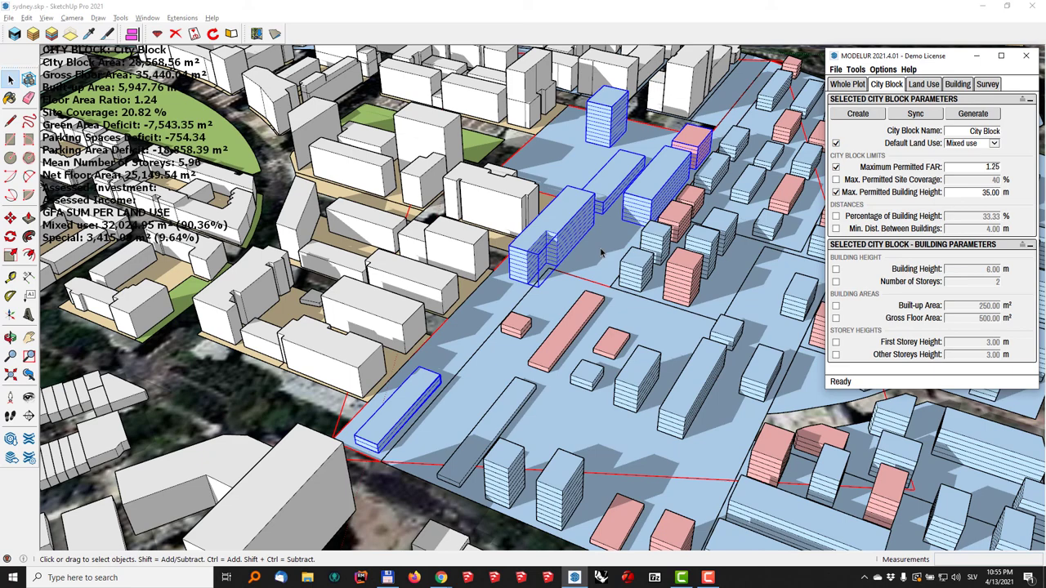
{"action": "middle_click_drag", "start_coordinate": [600, 253], "coordinate": [687, 161]}
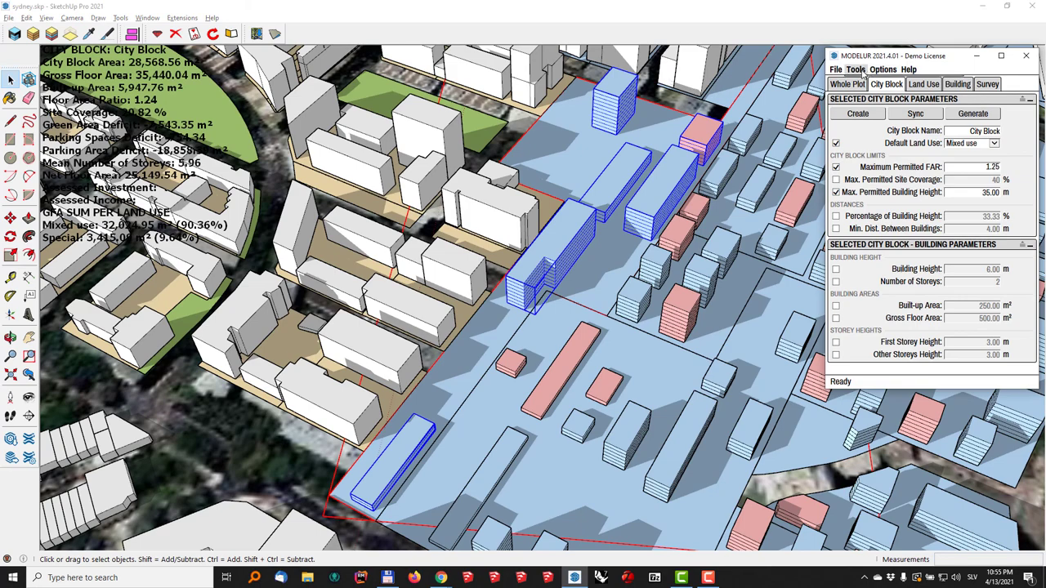
{"action": "left_click", "coordinate": [855, 71]}
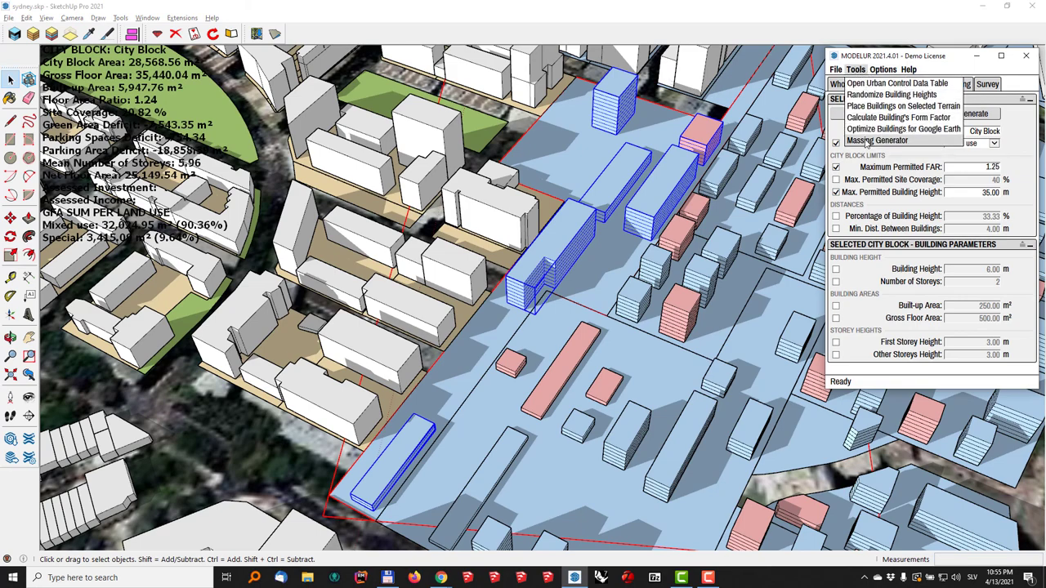
{"action": "left_click", "coordinate": [868, 140]}
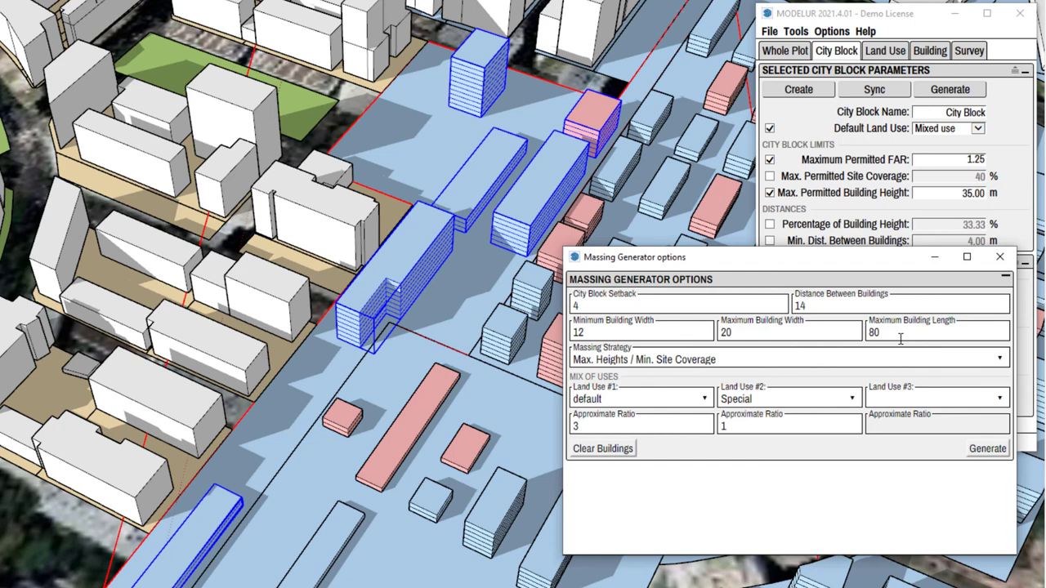
{"action": "left_click_drag", "start_coordinate": [900, 338], "coordinate": [868, 342]}
{"action": "type", "text": "69"}
- Clear the selected block's buildings and generate new ones with the Massing Generator
{"action": "left_click", "coordinate": [608, 453]}
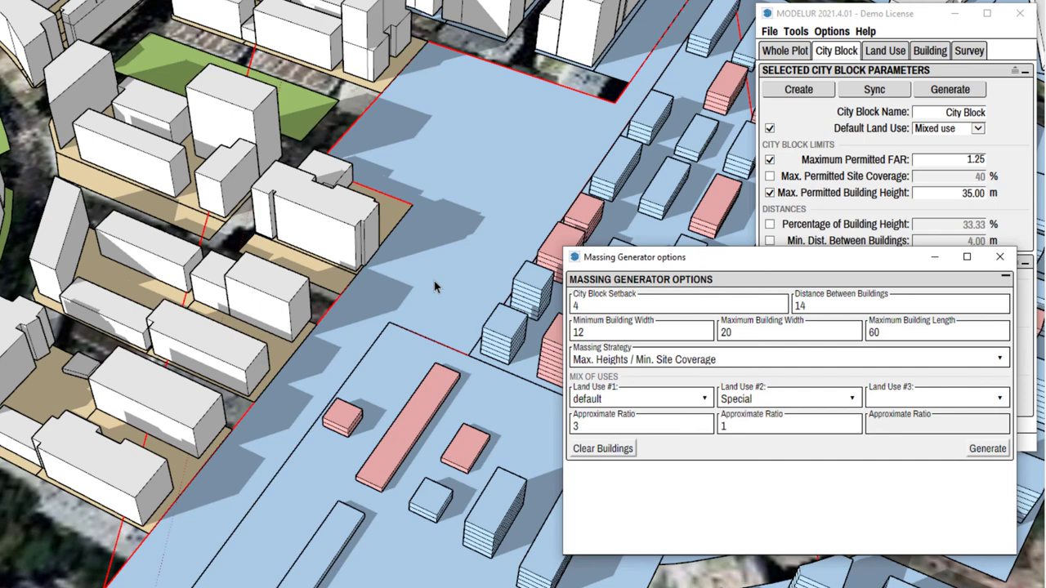
{"action": "middle_click_drag", "start_coordinate": [448, 329], "coordinate": [463, 284], "text": "shift"}
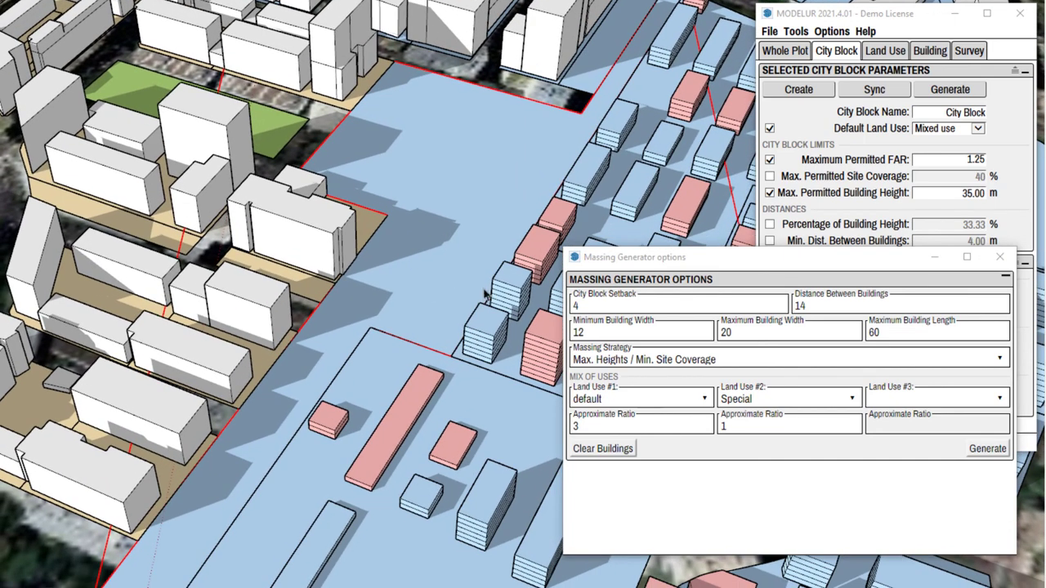
{"action": "left_click", "coordinate": [983, 450]}
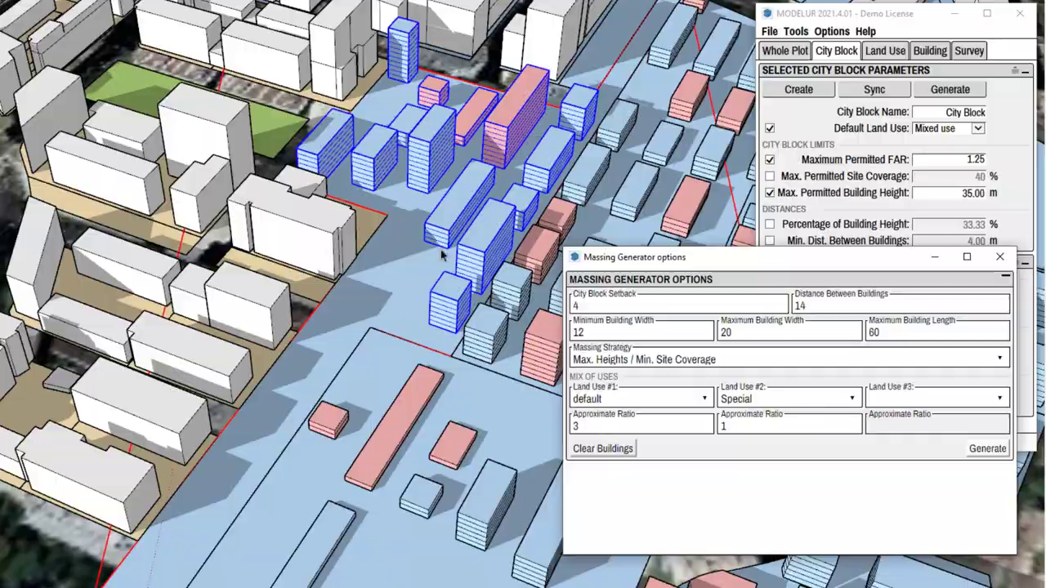
- Examine the shorter generated buildings and compare the block's floor area ratio with its maximum permitted FAR
{"action": "mouse_move", "coordinate": [441, 255]}
{"action": "middle_mouse_down"}
{"action": "mouse_move", "coordinate": [461, 197]}
{"action": "mouse_move", "coordinate": [488, 218]}
{"action": "mouse_move", "coordinate": [457, 280]}
{"action": "middle_mouse_up"}
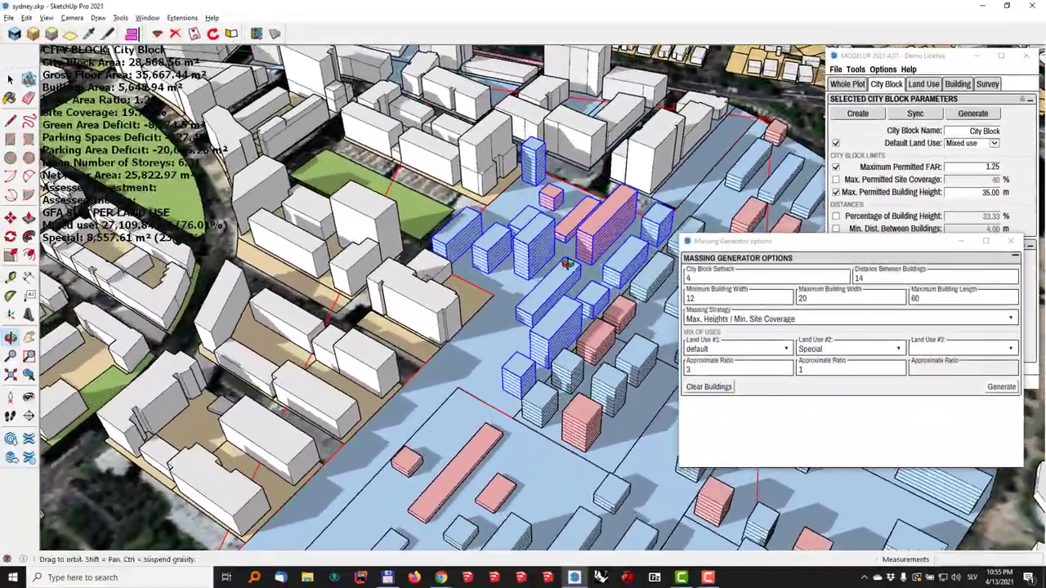
{"action": "mouse_move", "coordinate": [567, 262]}
{"action": "middle_mouse_down"}
{"action": "mouse_move", "coordinate": [498, 282]}
{"action": "mouse_move", "coordinate": [527, 287]}
{"action": "mouse_move", "coordinate": [549, 273]}
{"action": "middle_mouse_up"}
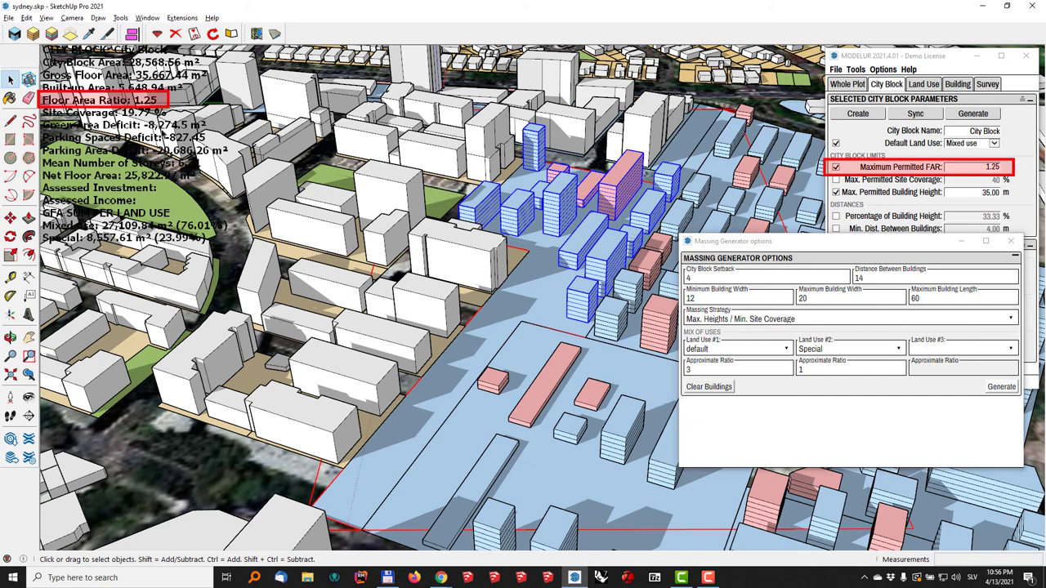
{"action": "middle_click_drag", "start_coordinate": [161, 131], "coordinate": [163, 130]}
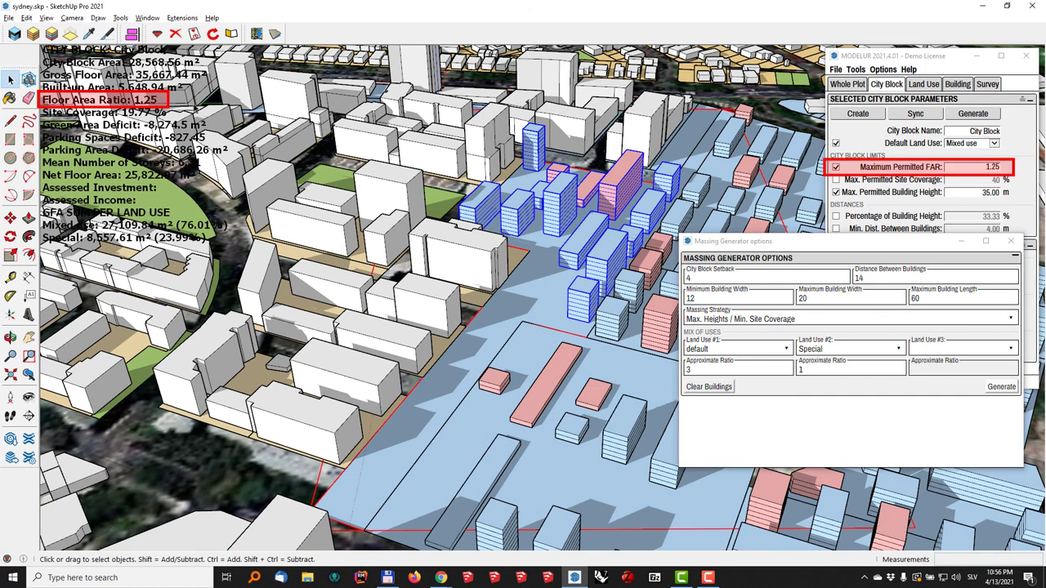
{"action": "left_click", "coordinate": [947, 179]}
{"action": "double_click", "coordinate": [964, 166]}
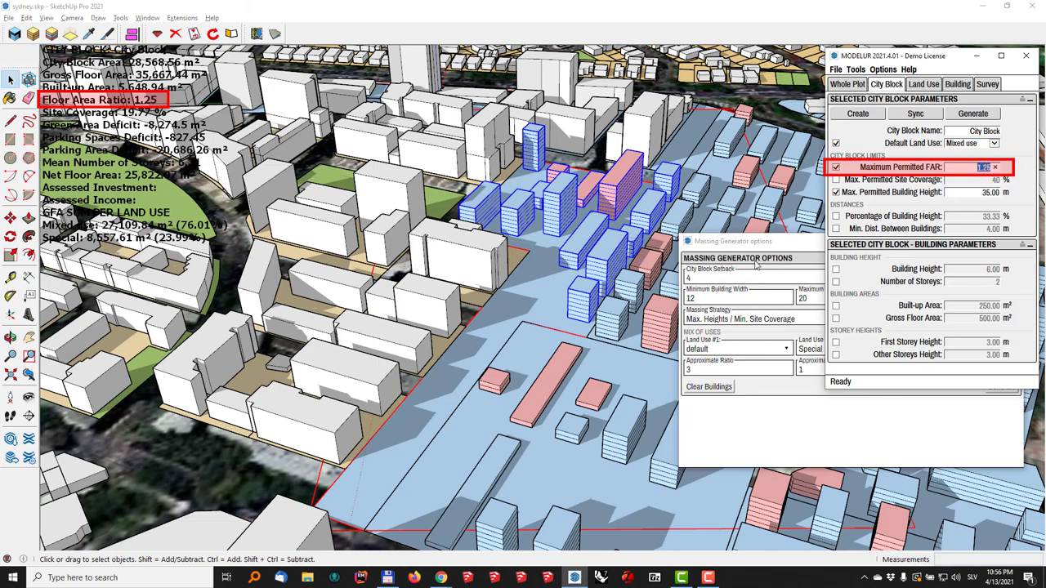
- Select the adjacent city block with the 0.60 maximum permitted FAR and clear all its buildings using the Massing Generator
{"action": "middle_click_drag", "start_coordinate": [392, 236], "coordinate": [545, 258]}
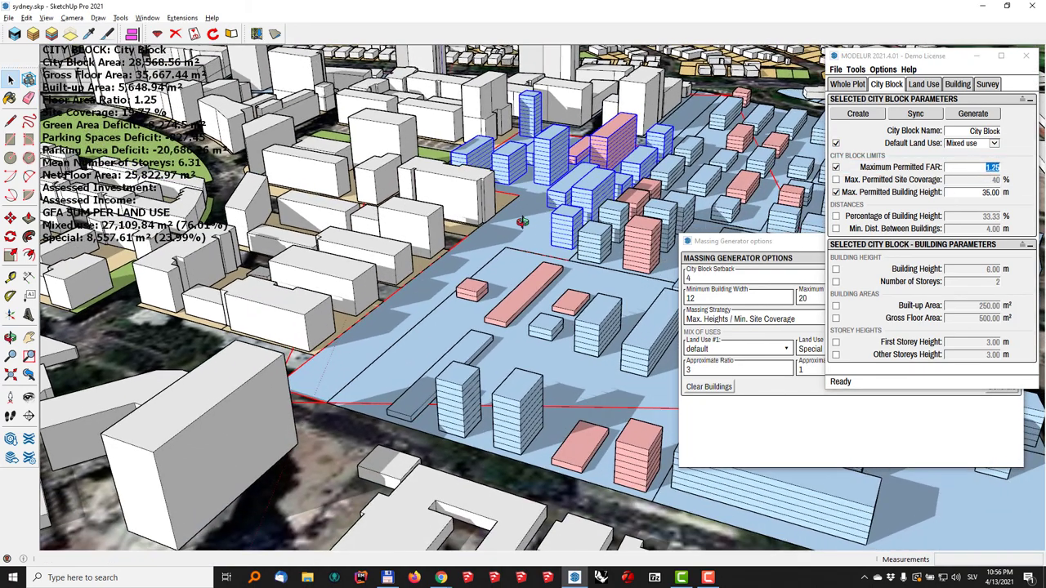
{"action": "middle_click_drag", "start_coordinate": [579, 370], "coordinate": [464, 295]}
{"action": "left_click", "coordinate": [491, 327]}
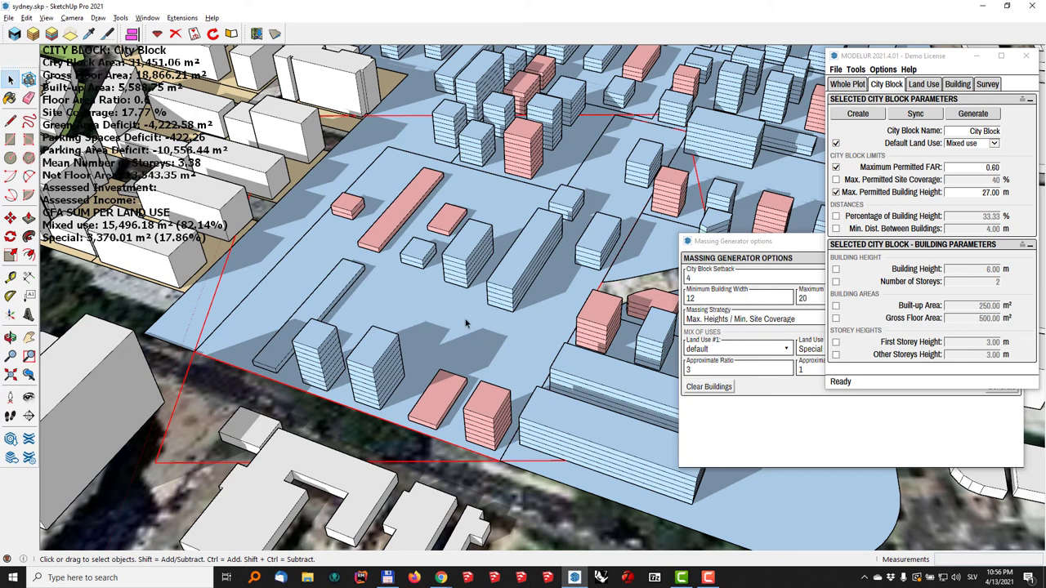
{"action": "left_click", "coordinate": [760, 419]}
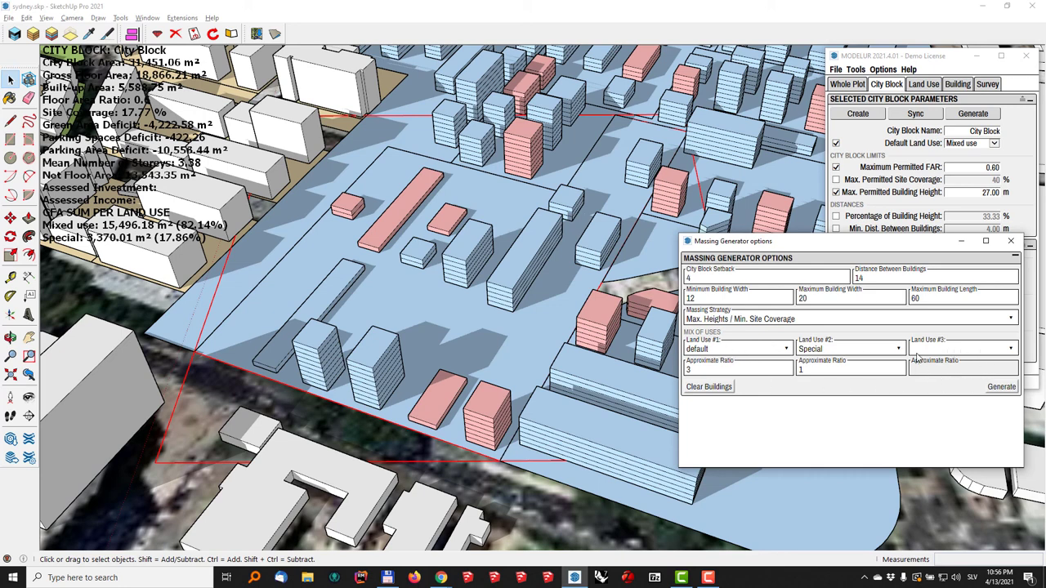
{"action": "left_click", "coordinate": [508, 332]}
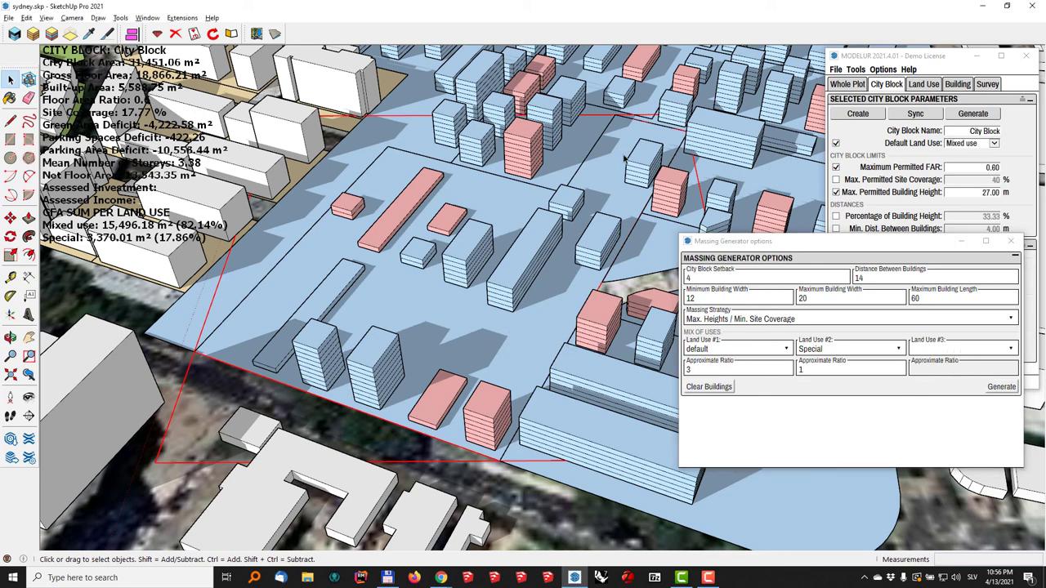
{"action": "left_click", "coordinate": [708, 387]}
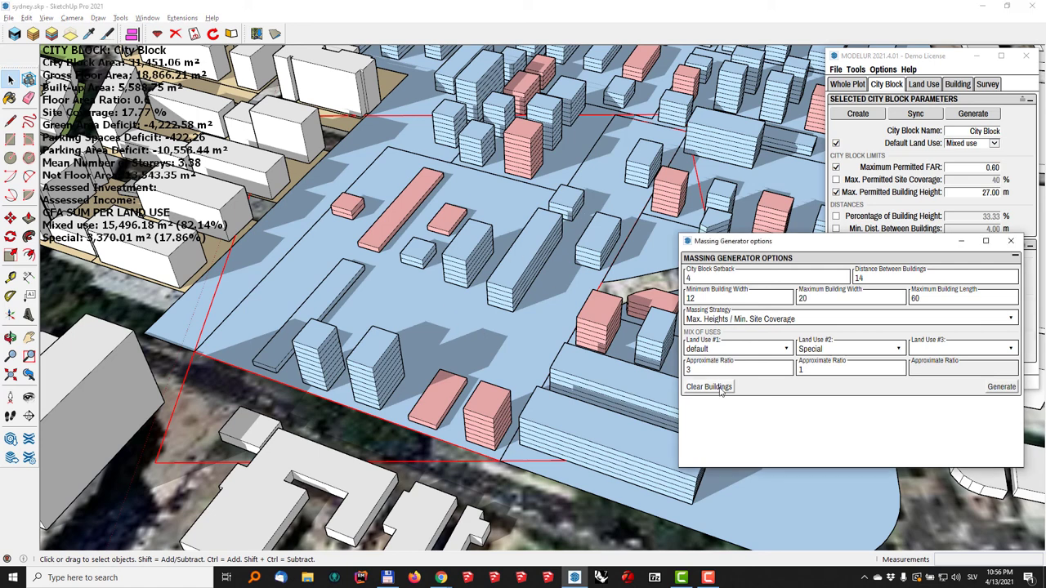
- Add Residential as the third land use, set the second and third approximate ratios to 3, and generate buildings on the block
{"action": "left_click", "coordinate": [942, 351]}
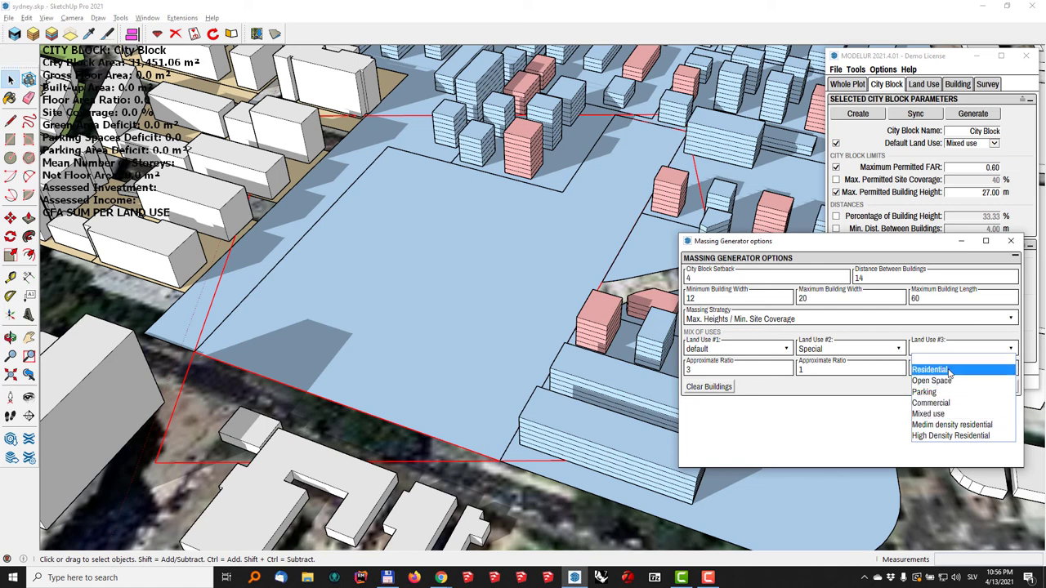
{"action": "left_click", "coordinate": [931, 369]}
{"action": "double_click", "coordinate": [931, 370]}
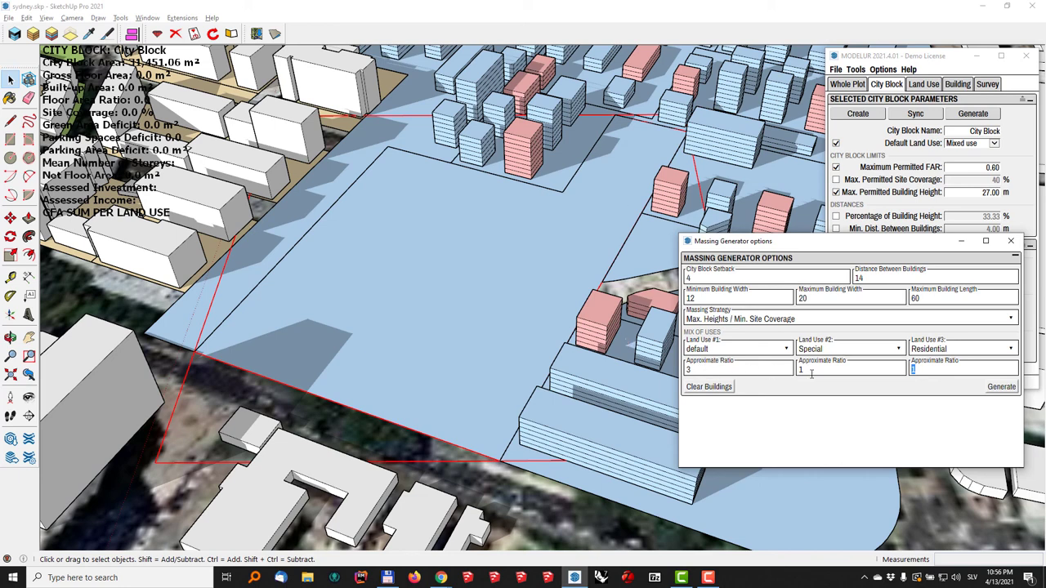
{"action": "left_click_drag", "start_coordinate": [828, 372], "coordinate": [779, 377]}
{"action": "type", "text": "33"}
{"action": "left_click", "coordinate": [1002, 388]}
{"action": "middle_click_drag", "start_coordinate": [462, 328], "coordinate": [231, 273]}
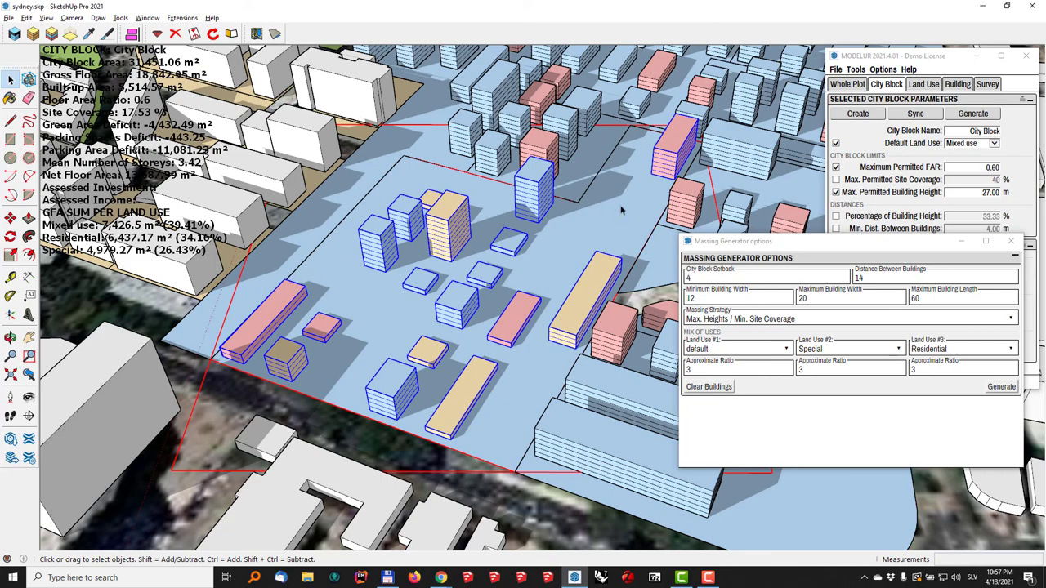
- Clear the block's buildings and generate another layout with the same mix of three land uses
{"action": "middle_click_drag", "start_coordinate": [370, 304], "coordinate": [275, 284]}
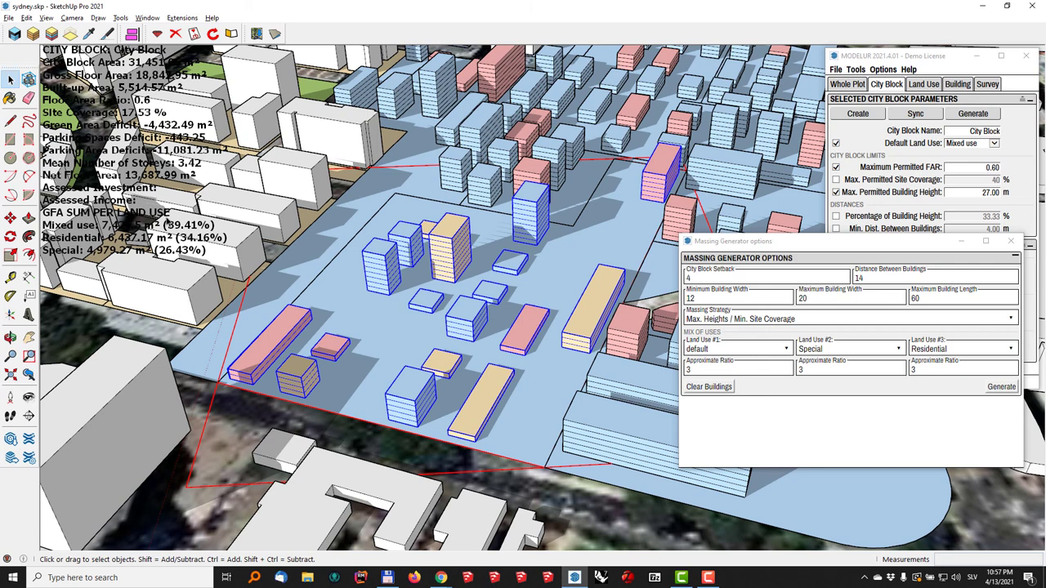
{"action": "double_click", "coordinate": [927, 369]}
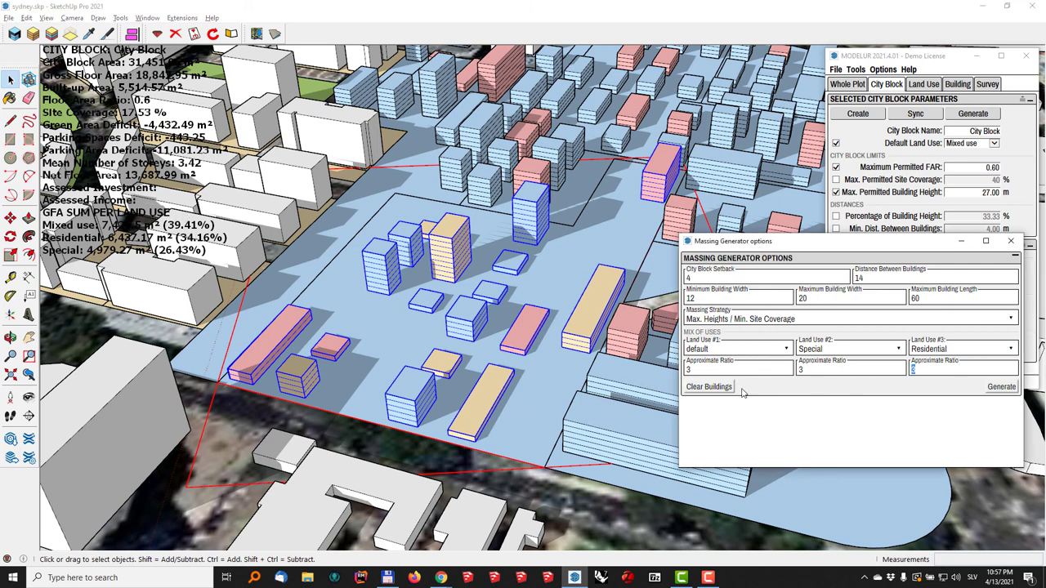
{"action": "left_click", "coordinate": [707, 388]}
{"action": "left_click", "coordinate": [1001, 387]}
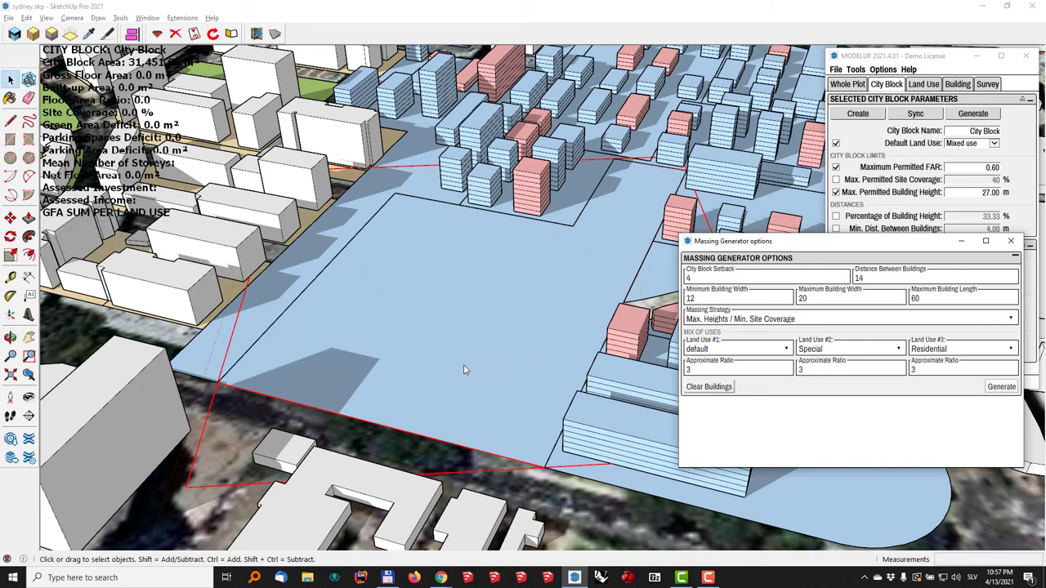
{"action": "middle_click_drag", "start_coordinate": [425, 340], "coordinate": [299, 263]}
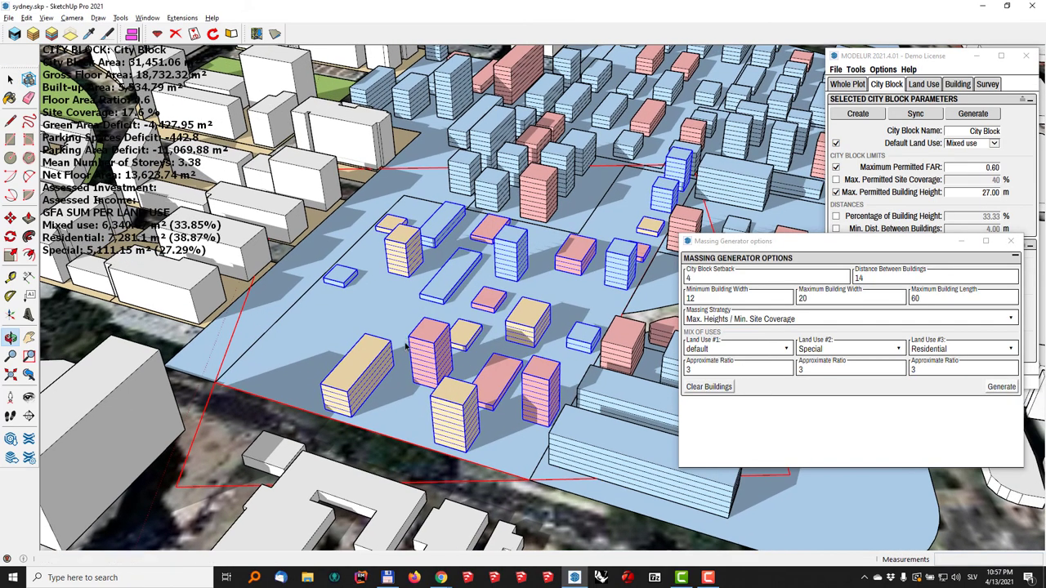
{"action": "middle_click_drag", "start_coordinate": [541, 288], "coordinate": [752, 327]}
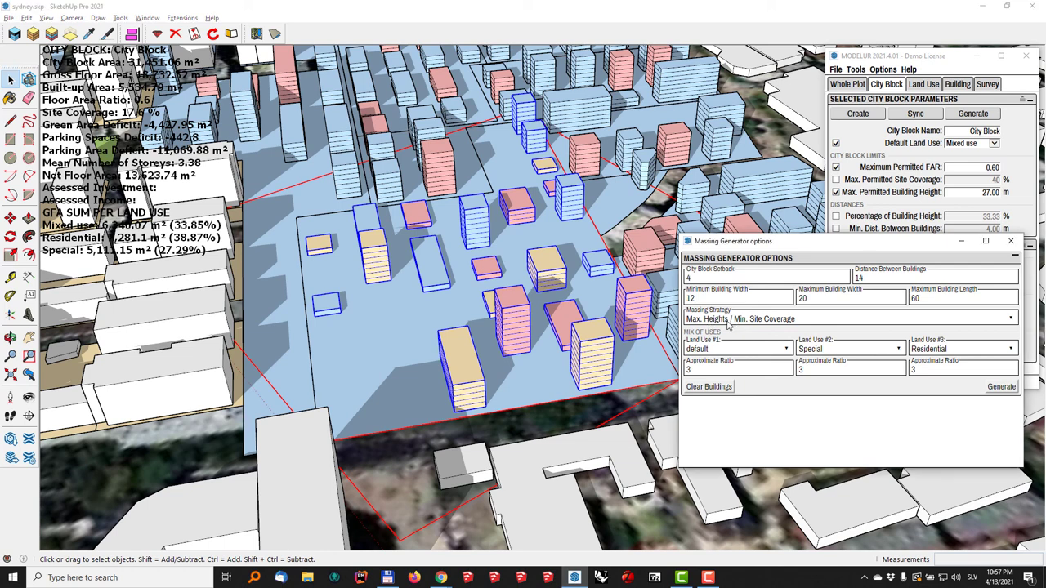
- Set the massing strategy to Min. Heights / Max. Site Coverage, clear the block's buildings and generate new ones
{"action": "left_click", "coordinate": [729, 324]}
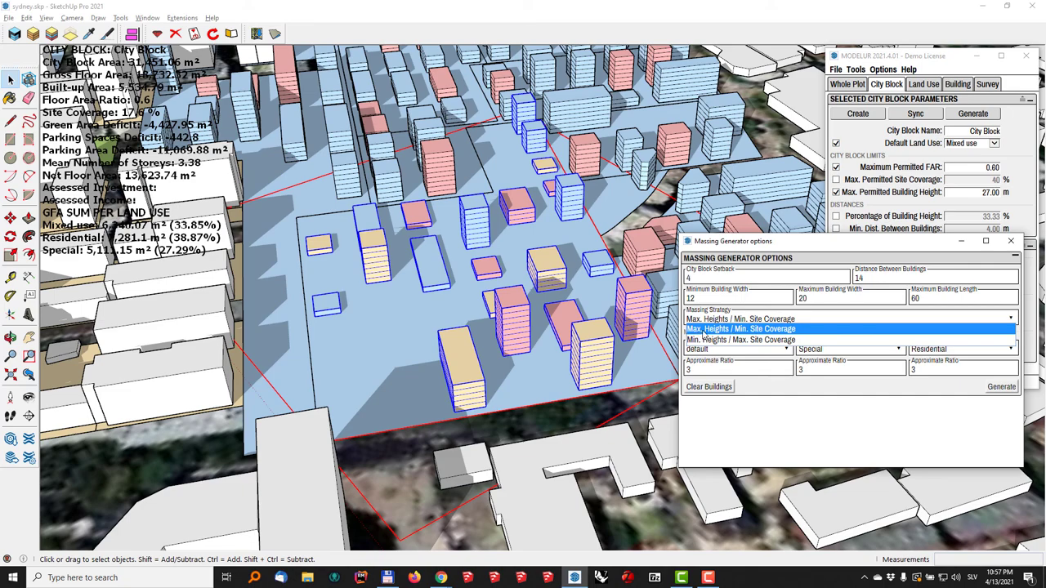
{"action": "left_click", "coordinate": [781, 330]}
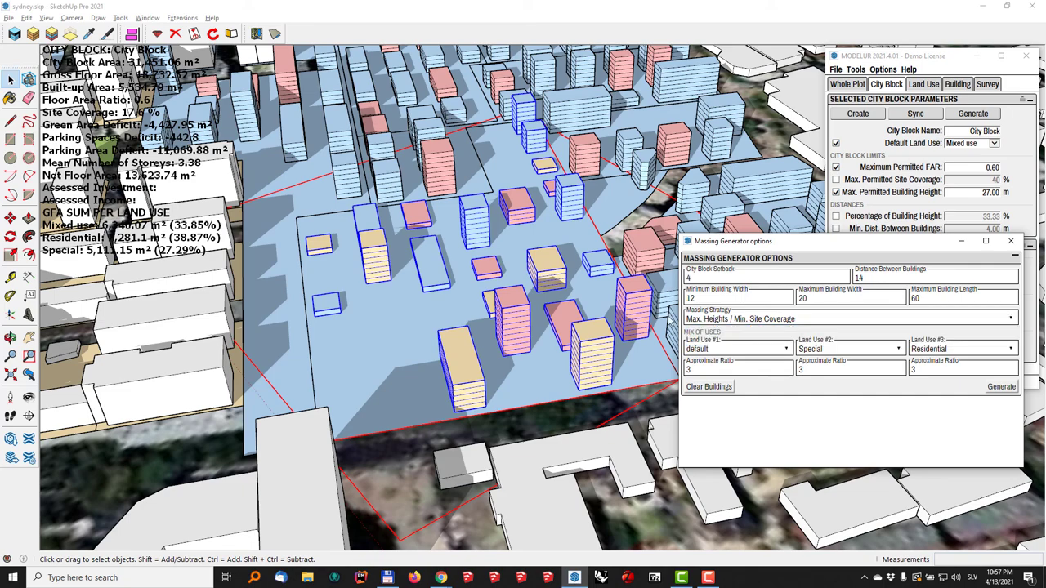
{"action": "mouse_move", "coordinate": [562, 300]}
{"action": "middle_mouse_down"}
{"action": "mouse_move", "coordinate": [527, 280]}
{"action": "mouse_move", "coordinate": [502, 207]}
{"action": "middle_mouse_up"}
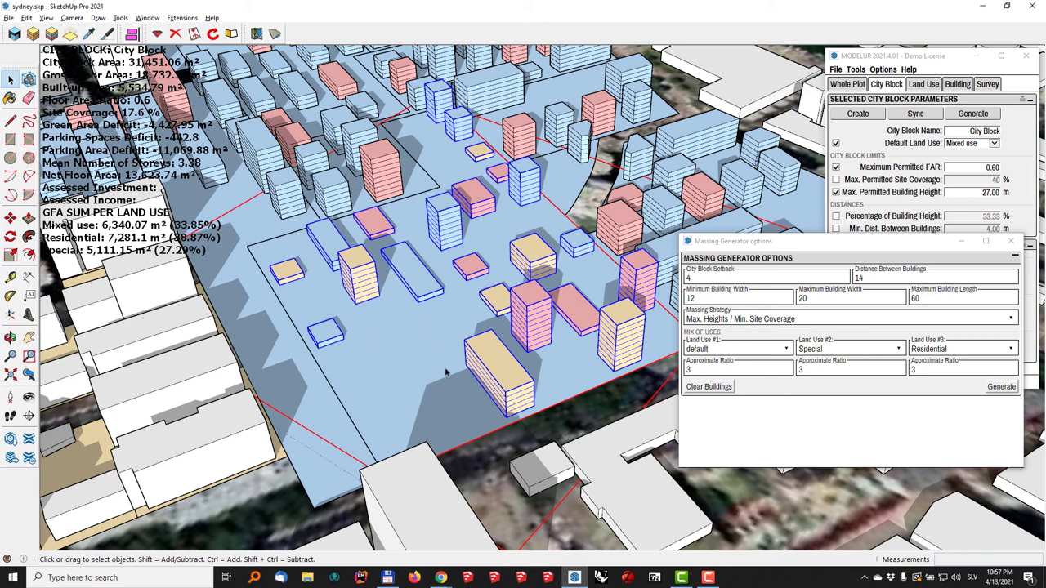
{"action": "left_click", "coordinate": [739, 321]}
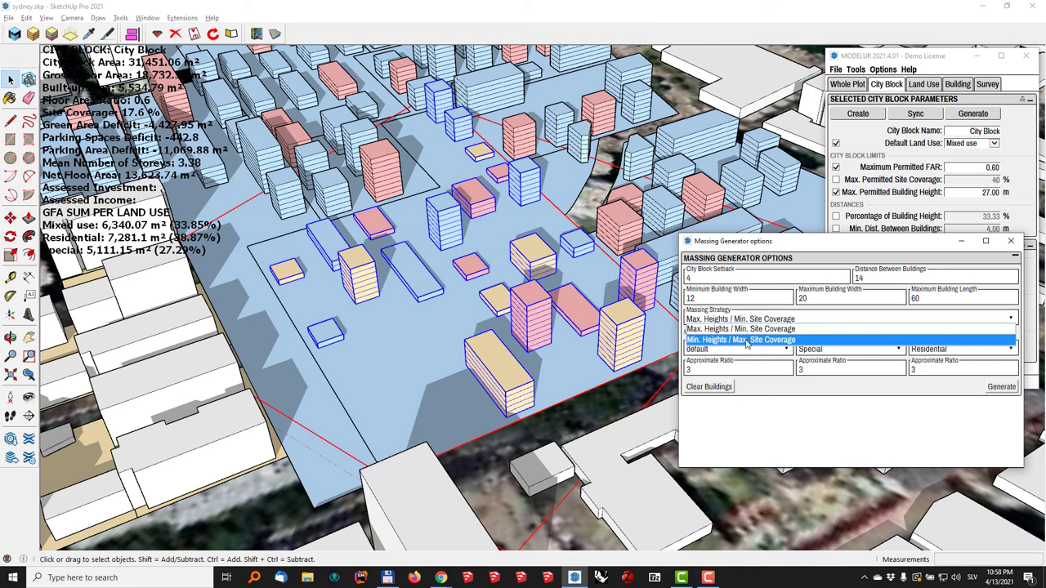
{"action": "left_click", "coordinate": [745, 340]}
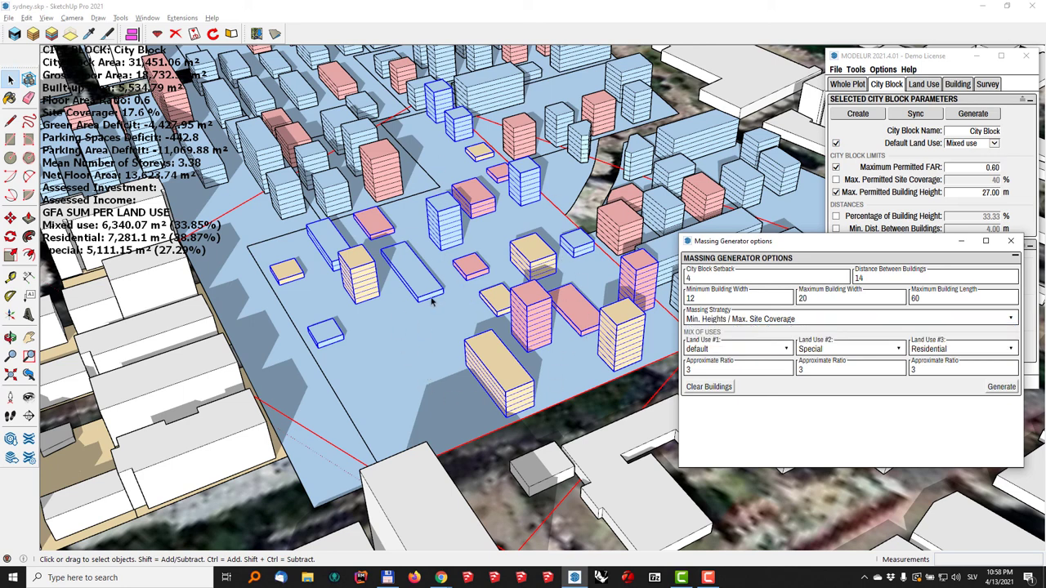
{"action": "left_click", "coordinate": [718, 388]}
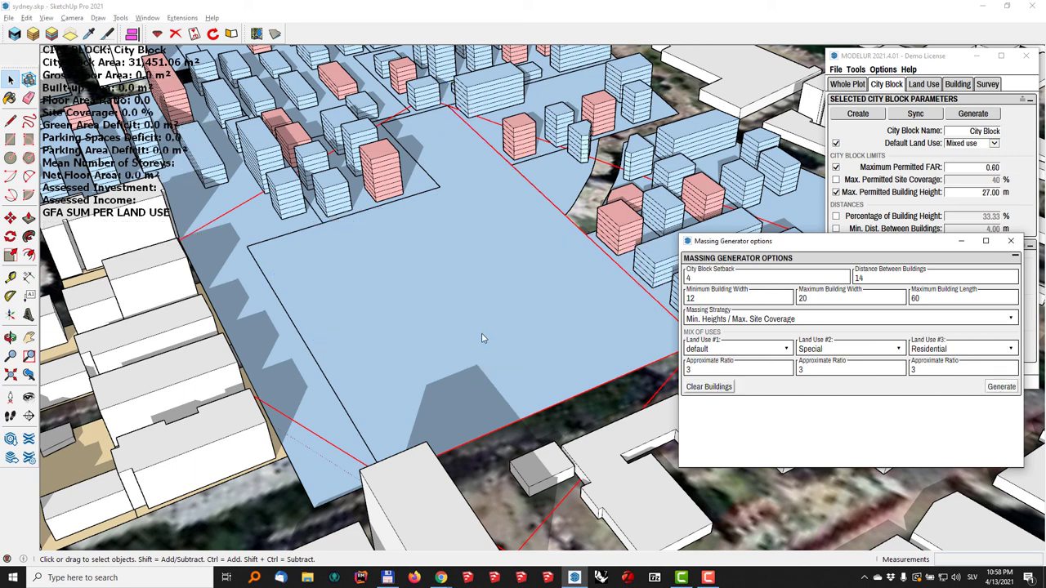
{"action": "middle_click_drag", "start_coordinate": [503, 345], "coordinate": [408, 214]}
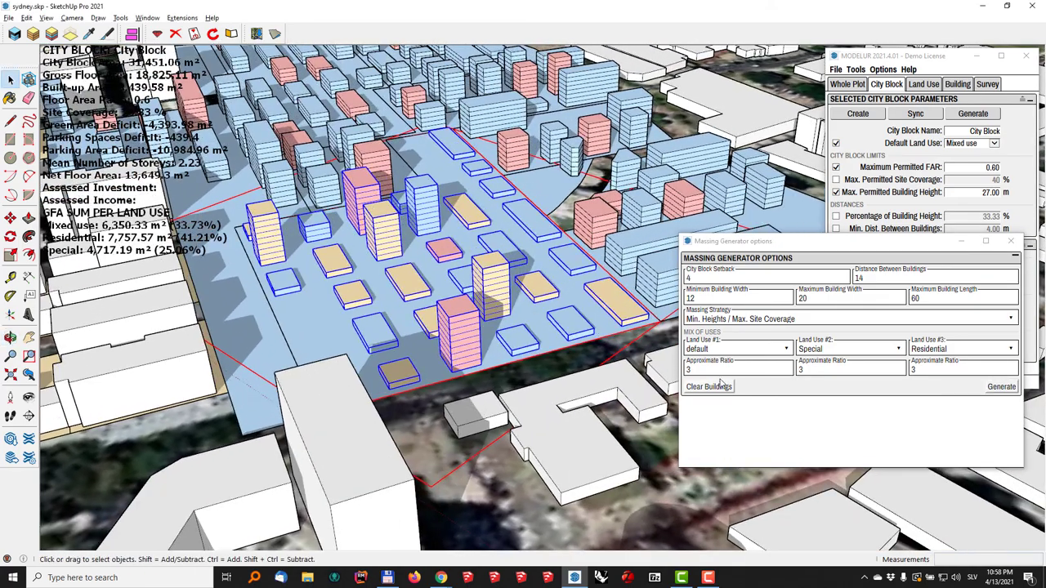
- Clear and regenerate the block's buildings two more times with the minimum-heights strategy to get a different layout
{"action": "left_click", "coordinate": [713, 388]}
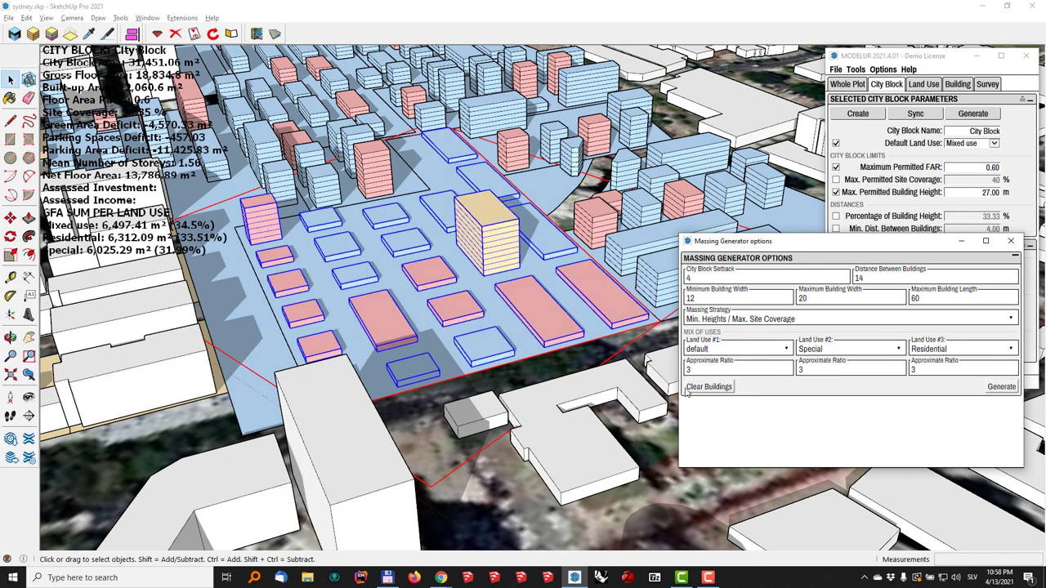
{"action": "left_click", "coordinate": [711, 387]}
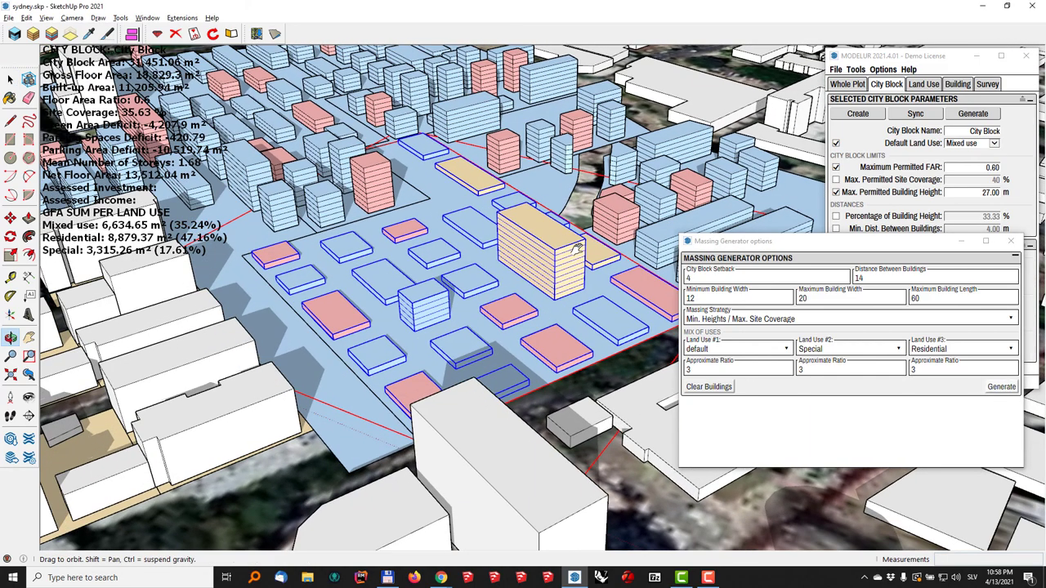
{"action": "middle_click_drag", "start_coordinate": [577, 249], "coordinate": [630, 261]}
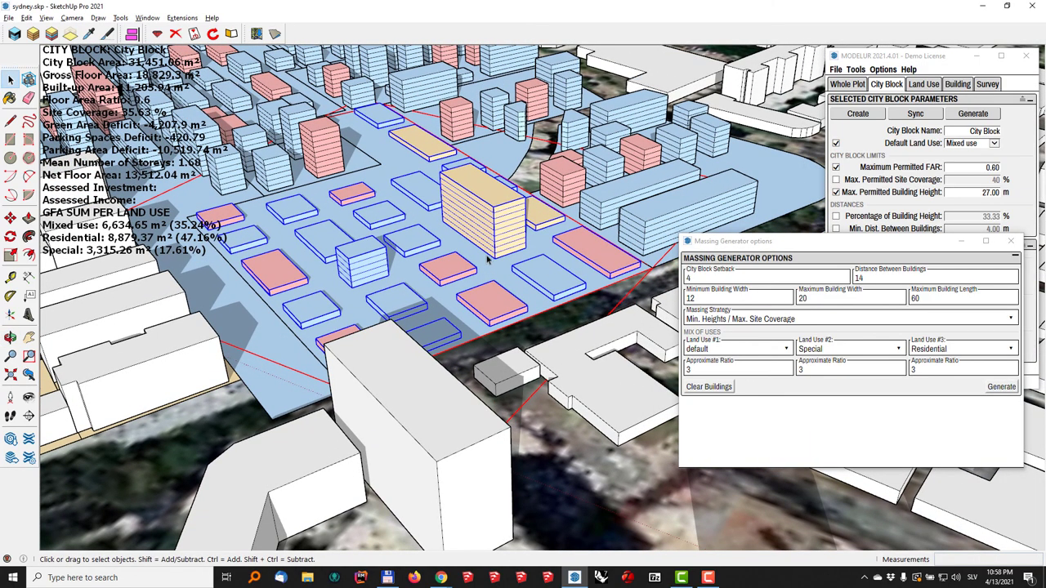
{"action": "middle_click_drag", "start_coordinate": [490, 255], "coordinate": [542, 240]}
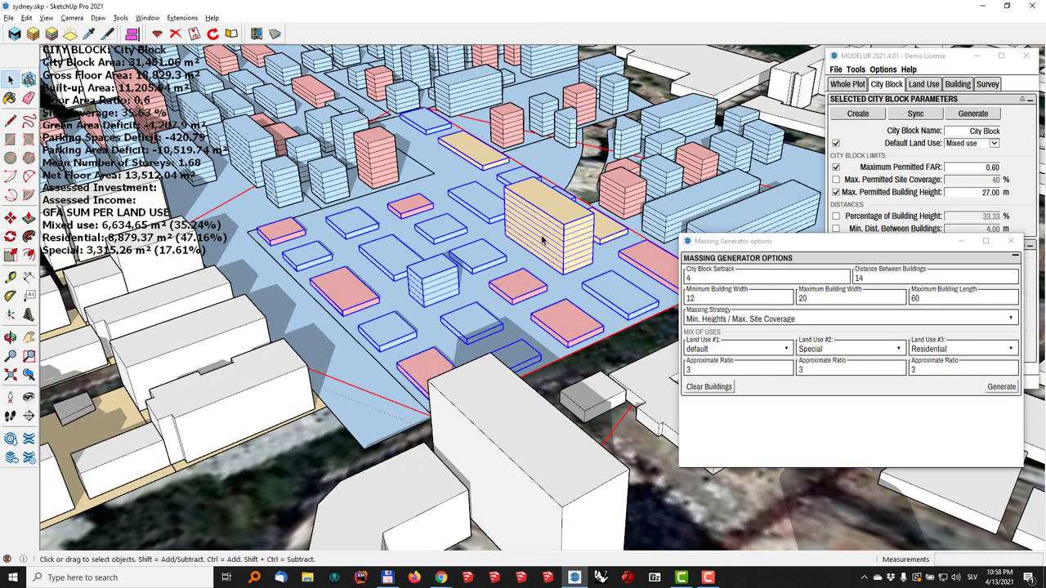
- Scale the tall residential building in the block down vertically to about three storeys
{"action": "left_click", "coordinate": [564, 225]}
{"action": "key", "text": "s"}
{"action": "left_click_drag", "start_coordinate": [548, 203], "coordinate": [548, 229]}
{"action": "key", "text": "space"}
- Select the two single-storey mixed-use buildings beside the lowered residential building and scale them up vertically by a factor of 3
{"action": "left_click", "coordinate": [488, 204]}
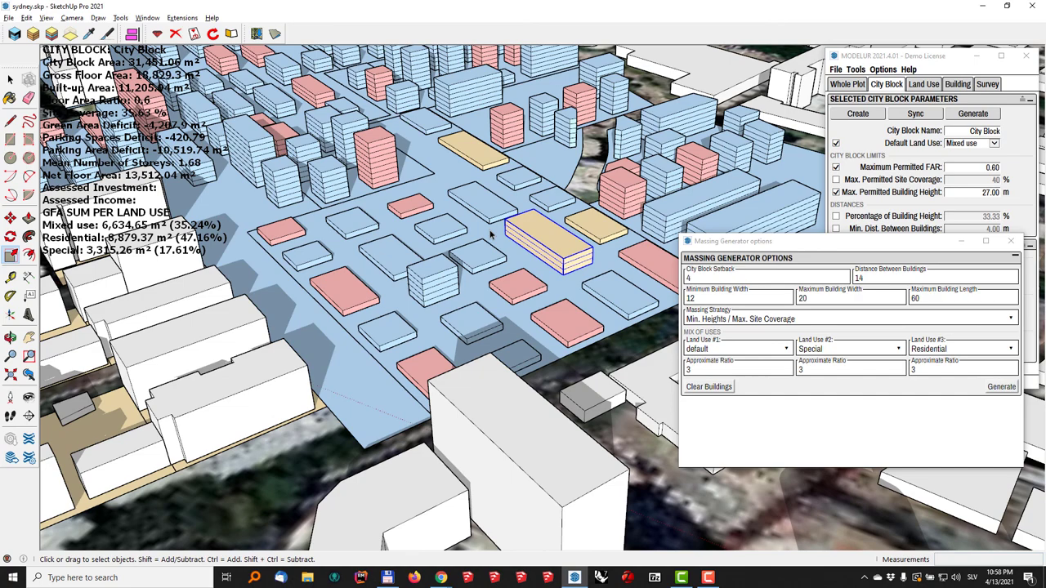
{"action": "left_click", "coordinate": [442, 232], "text": "shift"}
{"action": "key", "text": "s"}
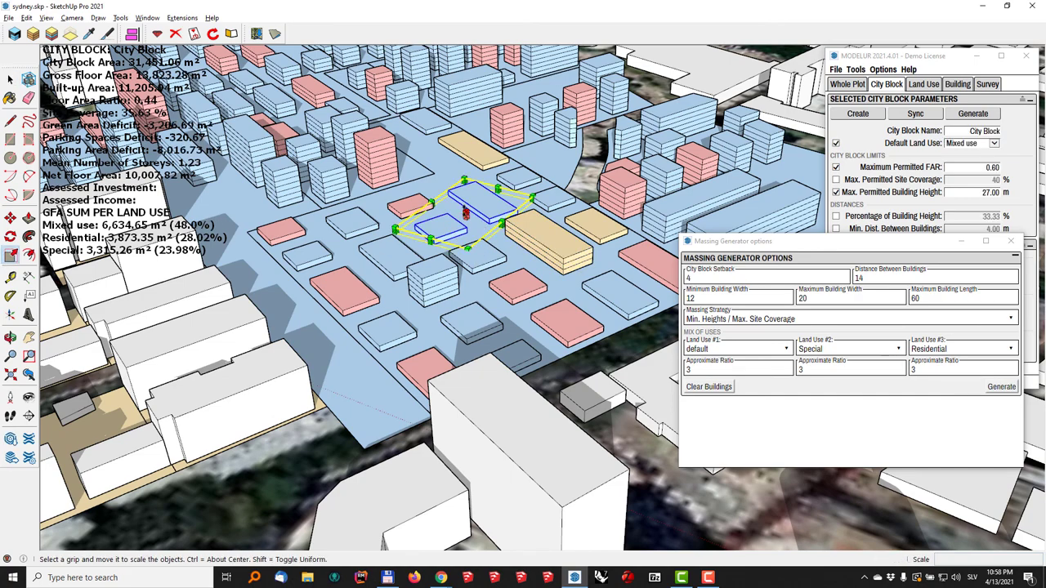
{"action": "left_click_drag", "start_coordinate": [465, 214], "coordinate": [465, 202]}
{"action": "left_click", "coordinate": [527, 223]}
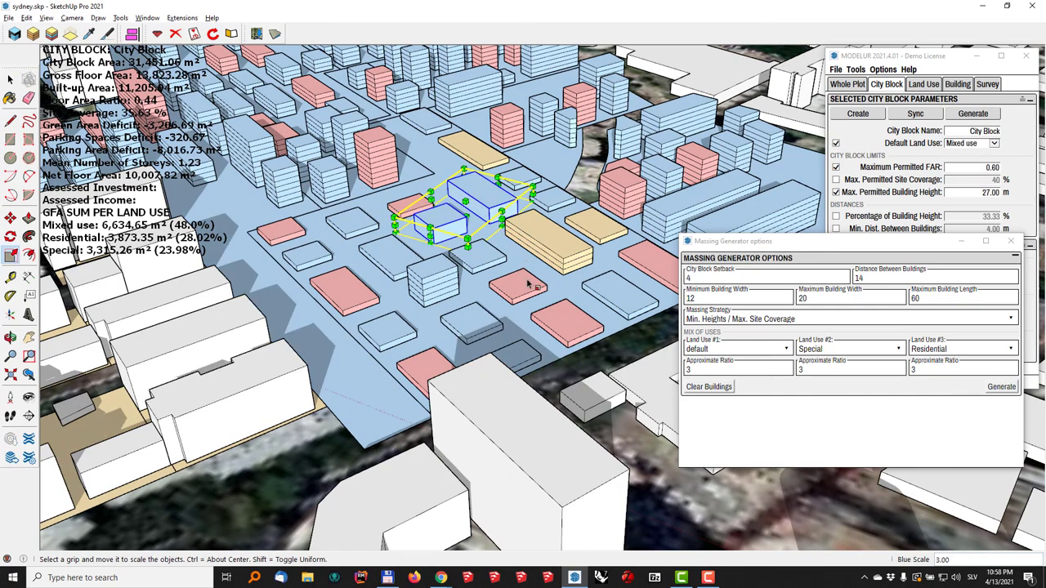
{"action": "key", "text": "space"}
- Select four single-storey buildings along the block's edge and set their number of storeys to 5 in the building parameters
{"action": "middle_click_drag", "start_coordinate": [518, 271], "coordinate": [497, 257]}
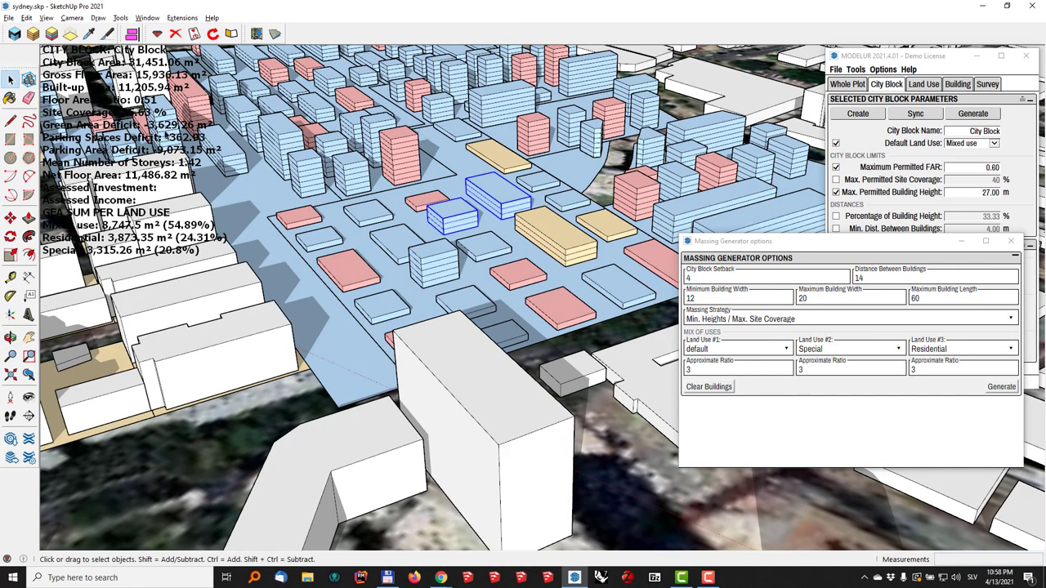
{"action": "middle_click_drag", "start_coordinate": [460, 219], "coordinate": [443, 168]}
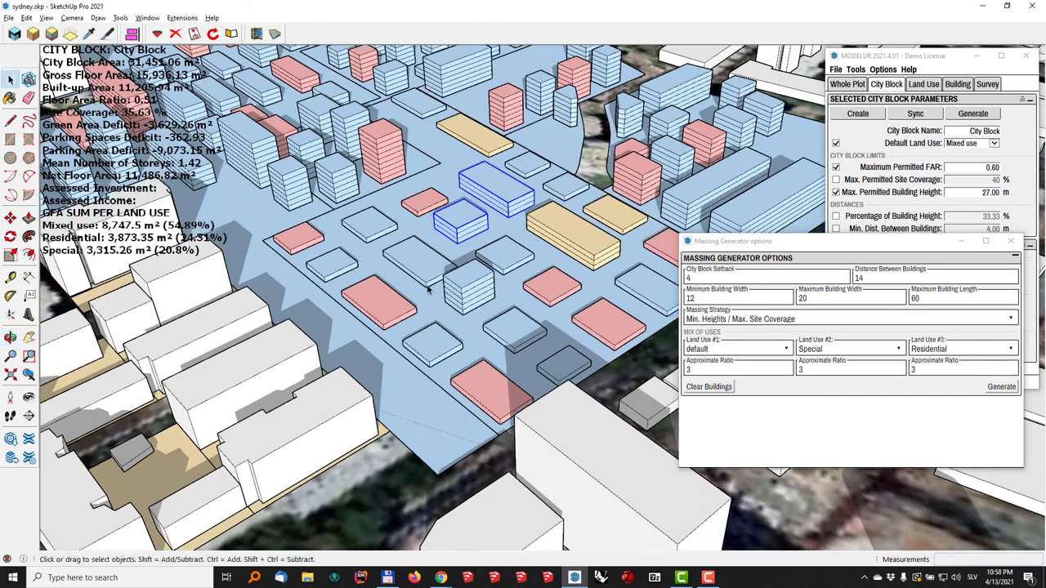
{"action": "left_click", "coordinate": [334, 267]}
{"action": "left_click", "coordinate": [308, 244], "text": "shift"}
{"action": "left_click", "coordinate": [372, 234], "text": "shift"}
{"action": "left_click", "coordinate": [488, 386], "text": "shift"}
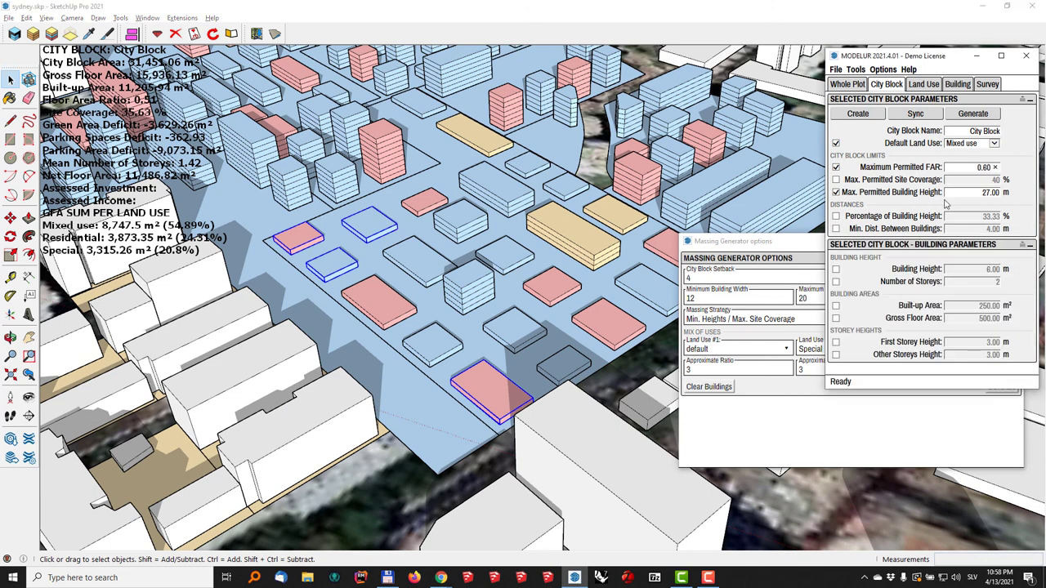
{"action": "left_click", "coordinate": [956, 85]}
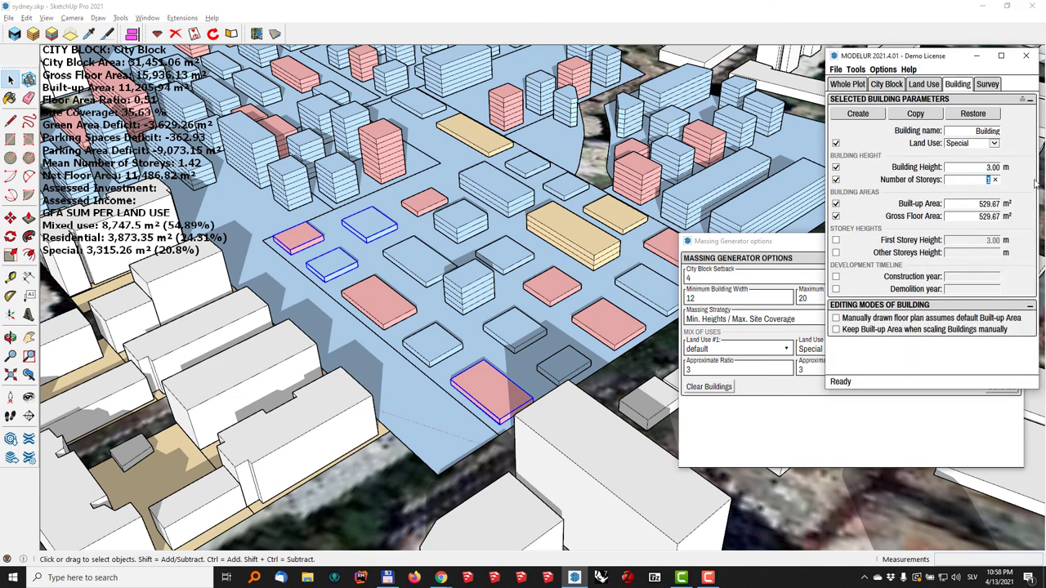
{"action": "type", "text": "5"}
{"action": "key", "text": "Return"}
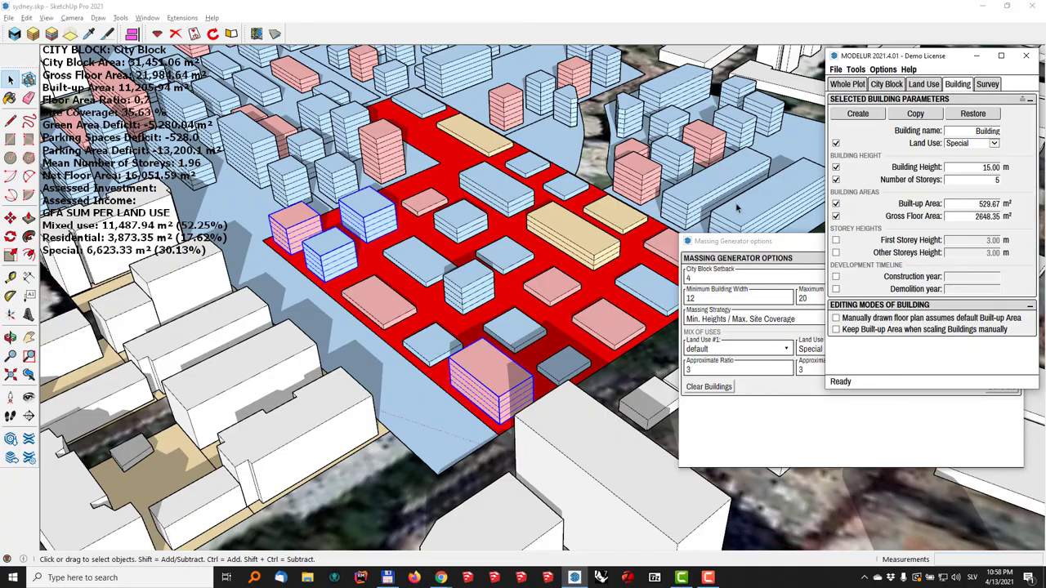
- Set the number of storeys of the four selected buildings to 3
{"action": "double_click", "coordinate": [995, 180]}
{"action": "type", "text": "3"}
{"action": "key", "text": "Return"}
- Scale one three-storey mixed-use edge building horizontally, narrowing its floor plan and widening it again by a factor of about 3
{"action": "middle_click_drag", "start_coordinate": [566, 238], "coordinate": [507, 280]}
{"action": "left_click", "coordinate": [469, 268]}
{"action": "key", "text": "s"}
{"action": "scroll", "coordinate": [507, 269], "scroll_direction": "up", "scroll_amount": 5}
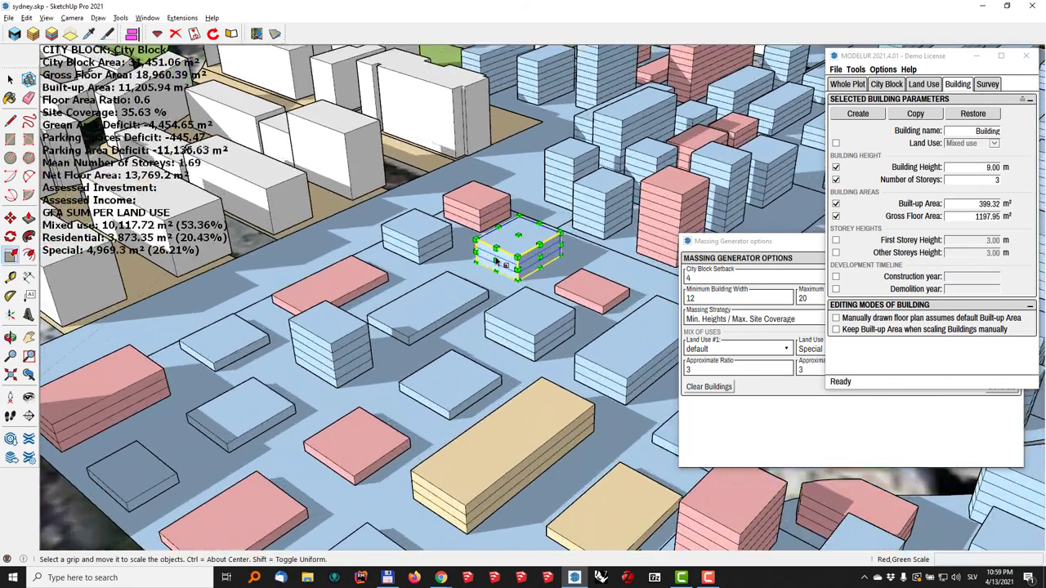
{"action": "left_click_drag", "start_coordinate": [508, 234], "coordinate": [474, 194]}
{"action": "middle_click_drag", "start_coordinate": [473, 193], "coordinate": [215, 290]}
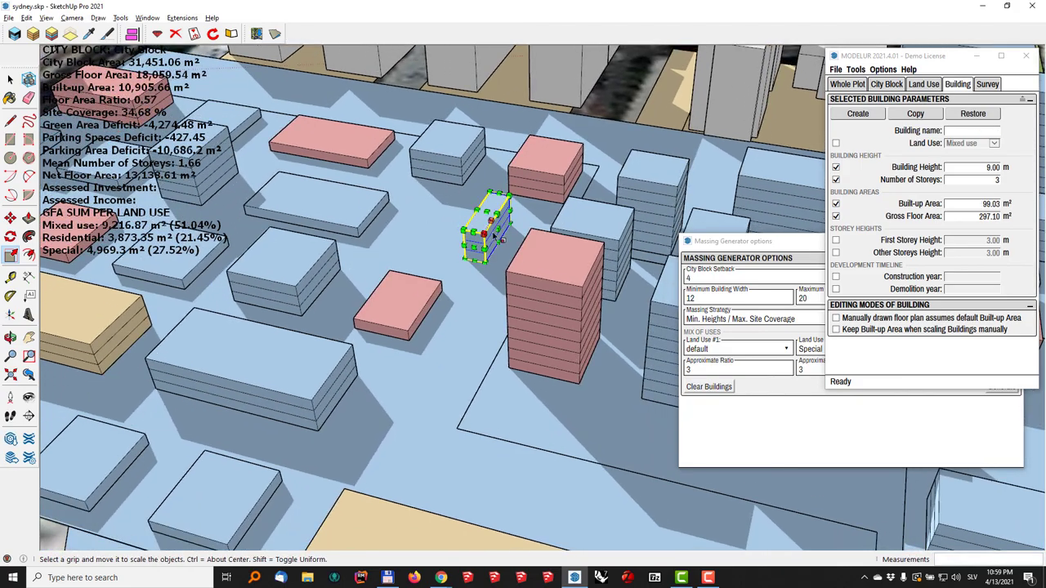
{"action": "left_click_drag", "start_coordinate": [494, 231], "coordinate": [560, 177]}
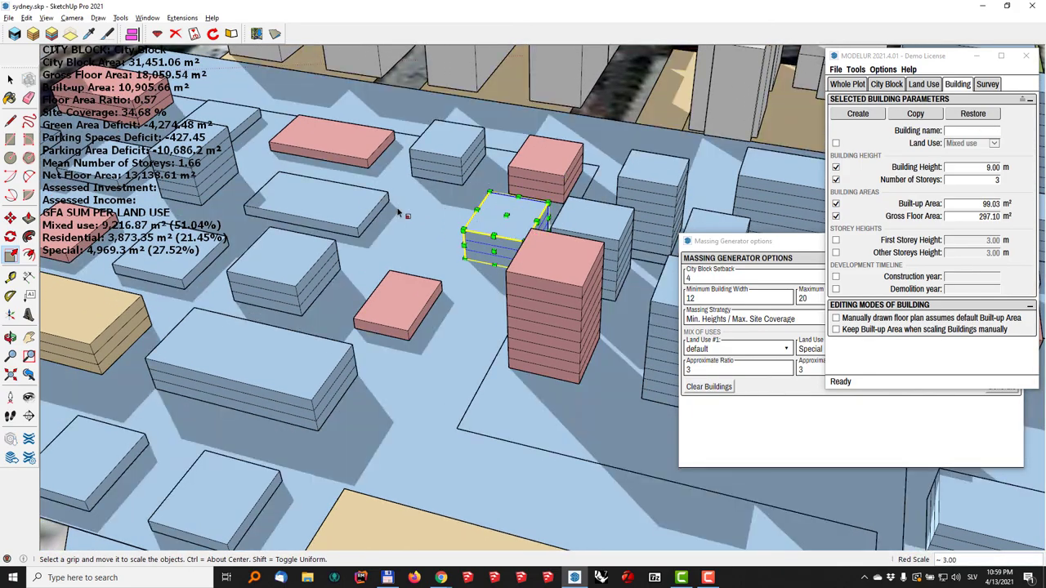
- Select the existing buildings on the row of parcels at the edge of the neighbouring low-rise block and delete them
{"action": "middle_click_drag", "start_coordinate": [401, 215], "coordinate": [311, 347]}
{"action": "scroll", "coordinate": [708, 234], "scroll_direction": "down", "scroll_amount": 5}
{"action": "key", "text": "s"}
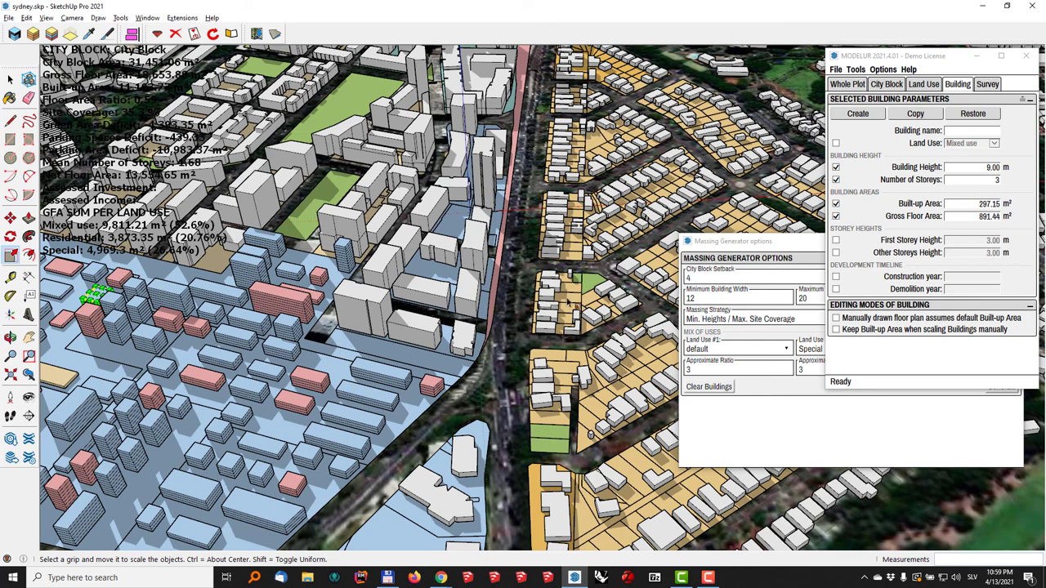
{"action": "left_click", "coordinate": [765, 432]}
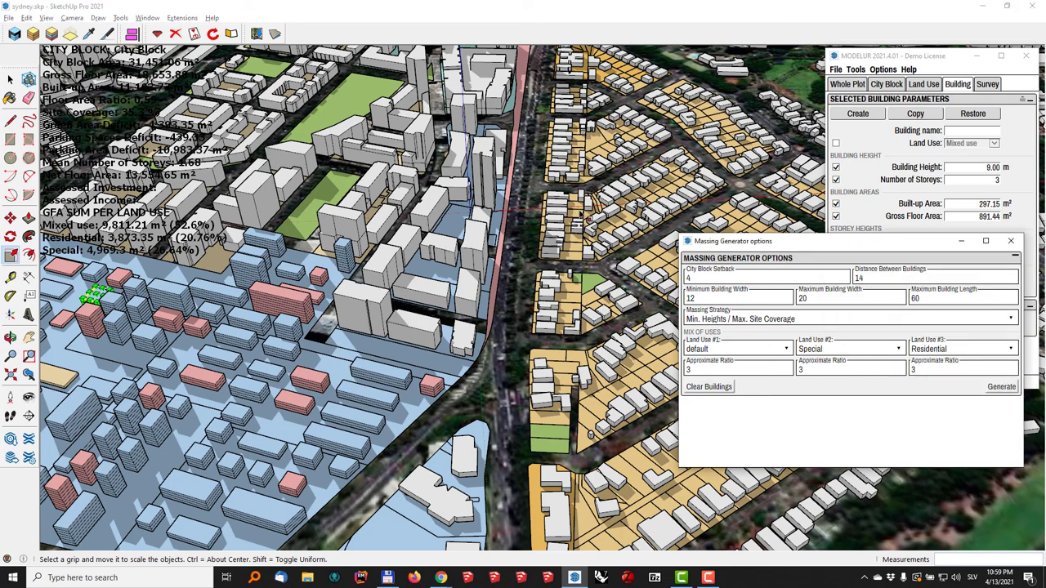
{"action": "middle_click", "coordinate": [583, 214]}
{"action": "scroll", "coordinate": [583, 214], "scroll_direction": "up", "scroll_amount": 10}
{"action": "key", "text": "space"}
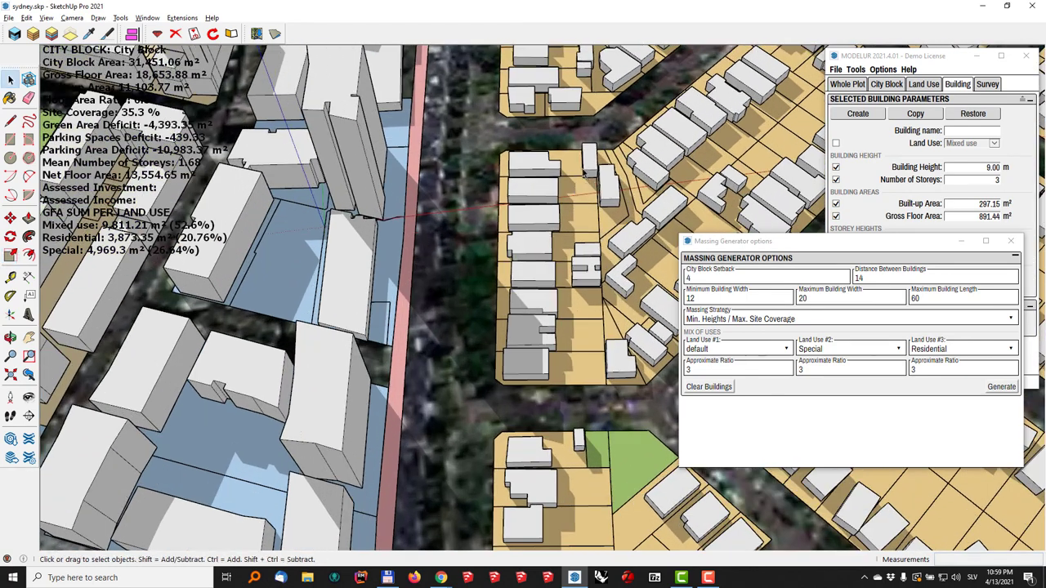
{"action": "scroll", "coordinate": [585, 173], "scroll_direction": "up", "scroll_amount": 3}
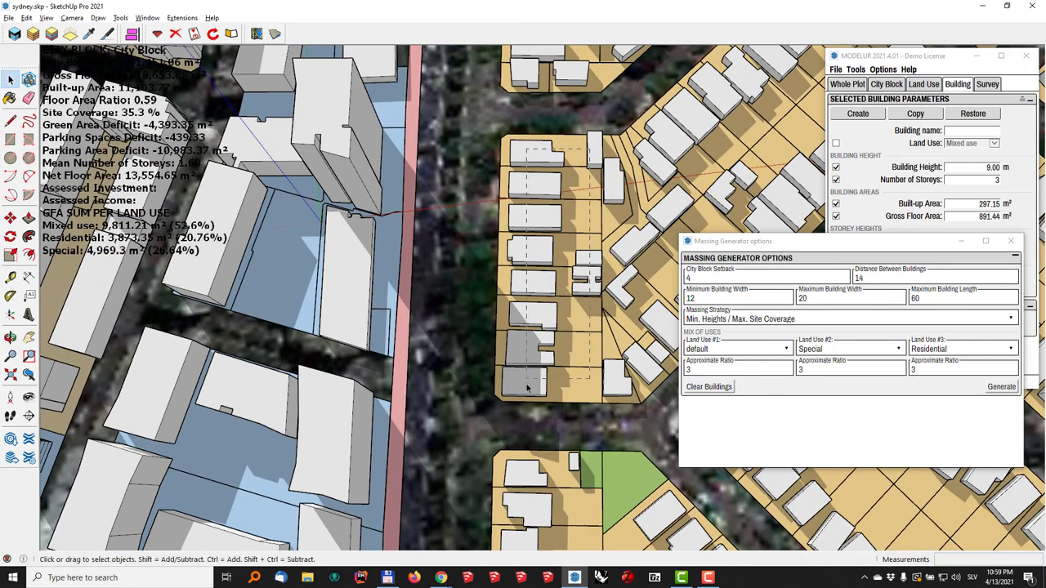
{"action": "left_click", "coordinate": [525, 390]}
{"action": "middle_click_drag", "start_coordinate": [524, 390], "coordinate": [590, 170]}
{"action": "double_click", "coordinate": [605, 219]}
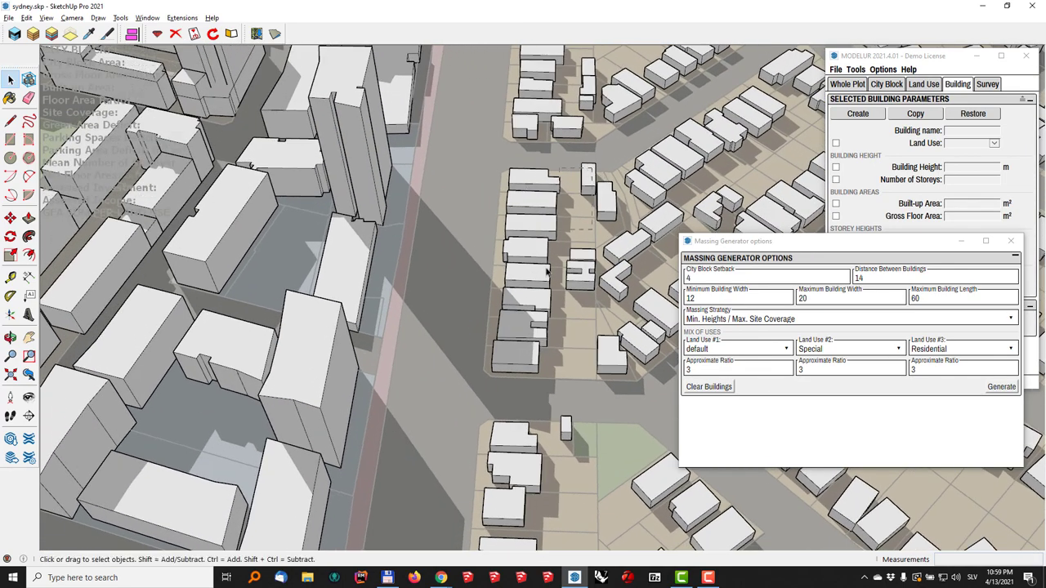
{"action": "left_click", "coordinate": [521, 360]}
{"action": "key", "text": "Delete"}
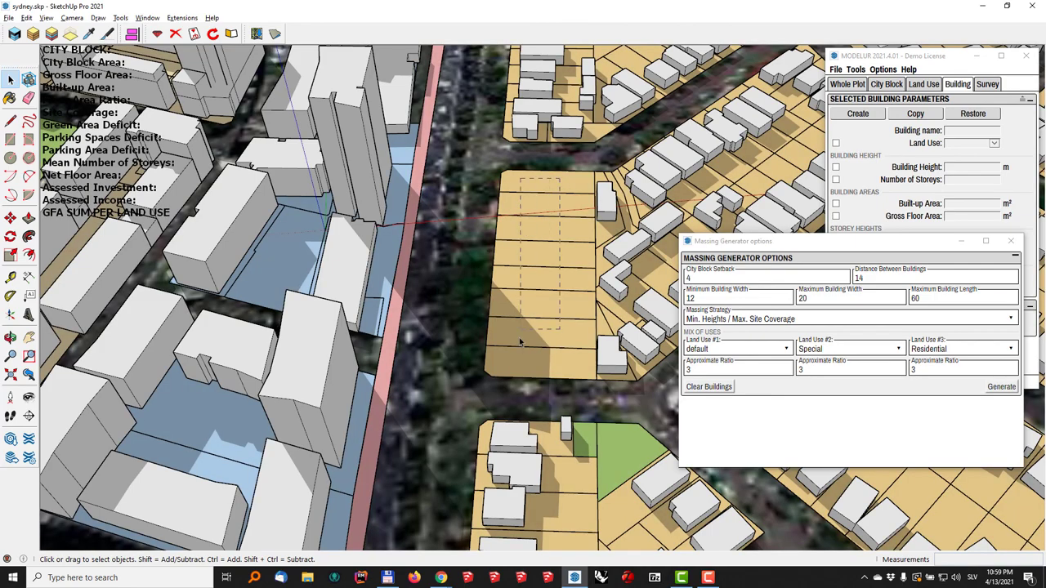
- Select the row of cleared parcels and generate buildings on them with the existing massing options
{"action": "left_click_drag", "start_coordinate": [513, 360], "coordinate": [514, 360]}
{"action": "middle_click_drag", "start_coordinate": [561, 273], "coordinate": [621, 245]}
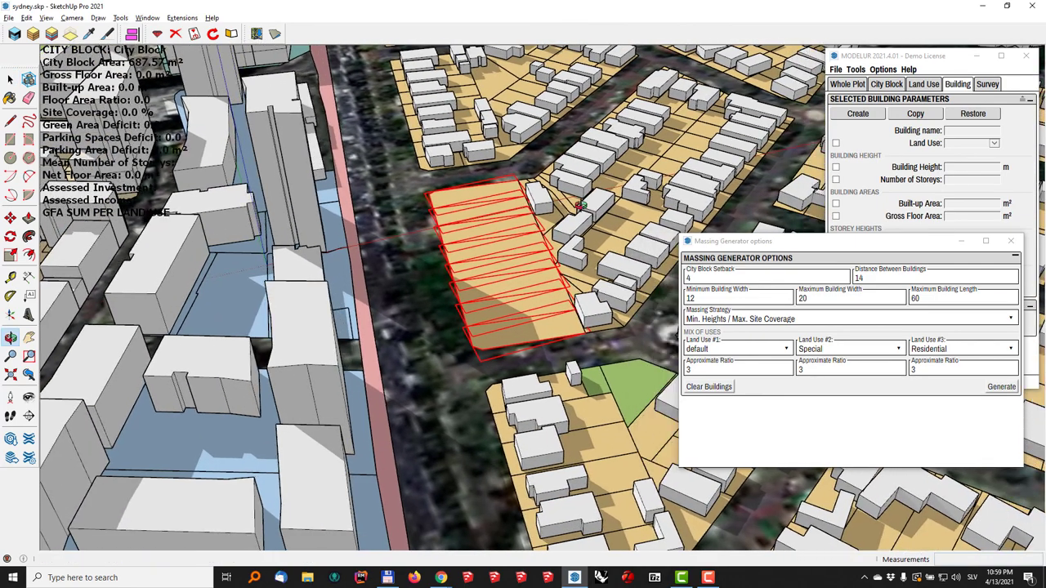
{"action": "left_click", "coordinate": [954, 432]}
{"action": "left_click", "coordinate": [1001, 386]}
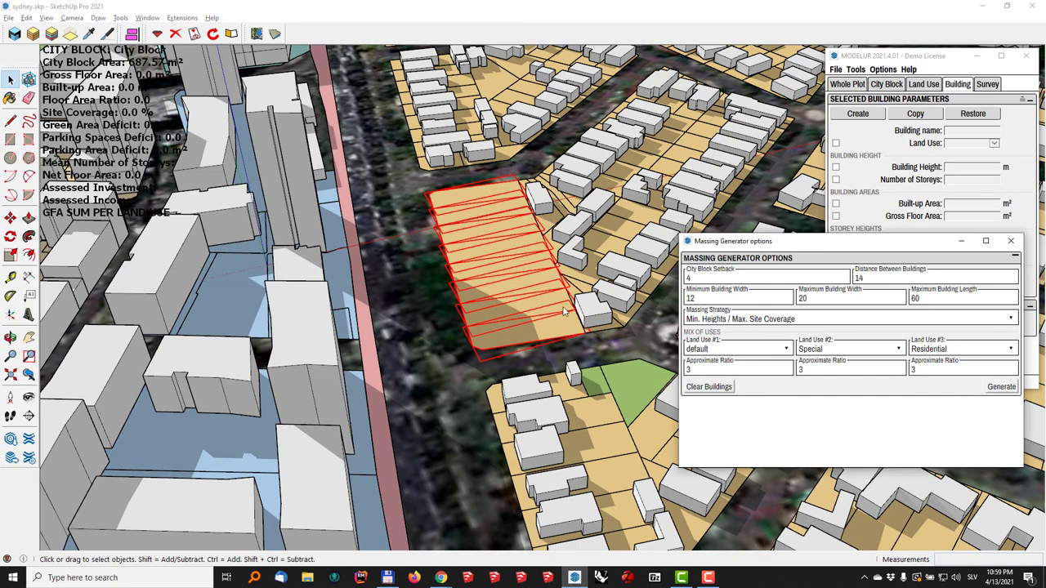
{"action": "middle_click_drag", "start_coordinate": [493, 232], "coordinate": [448, 262]}
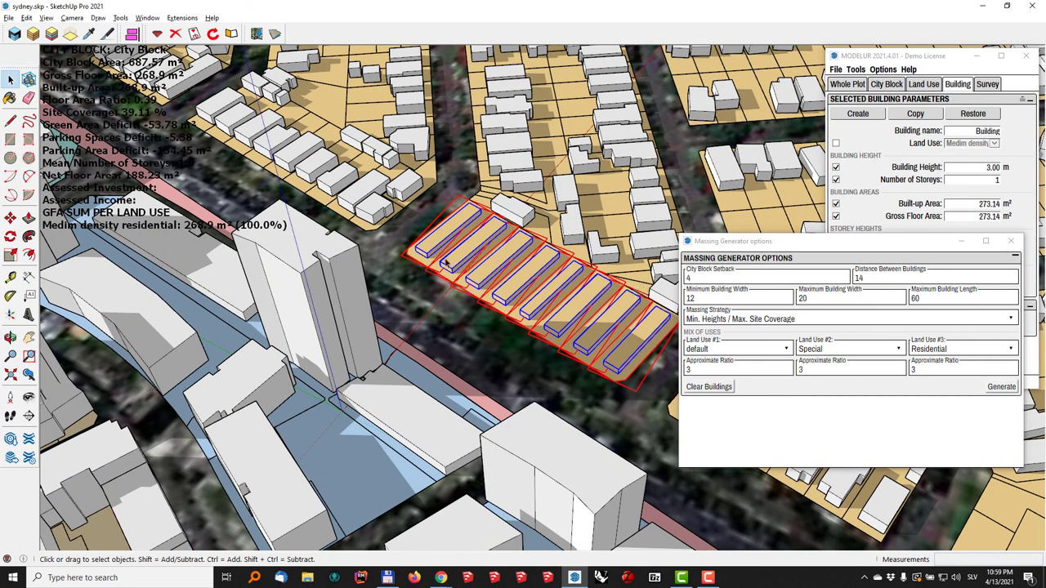
- Switch the massing strategy to Max. Heights / Min. Site Coverage, clear the generated buildings and generate new ones on the selected parcels
{"action": "left_click", "coordinate": [722, 322]}
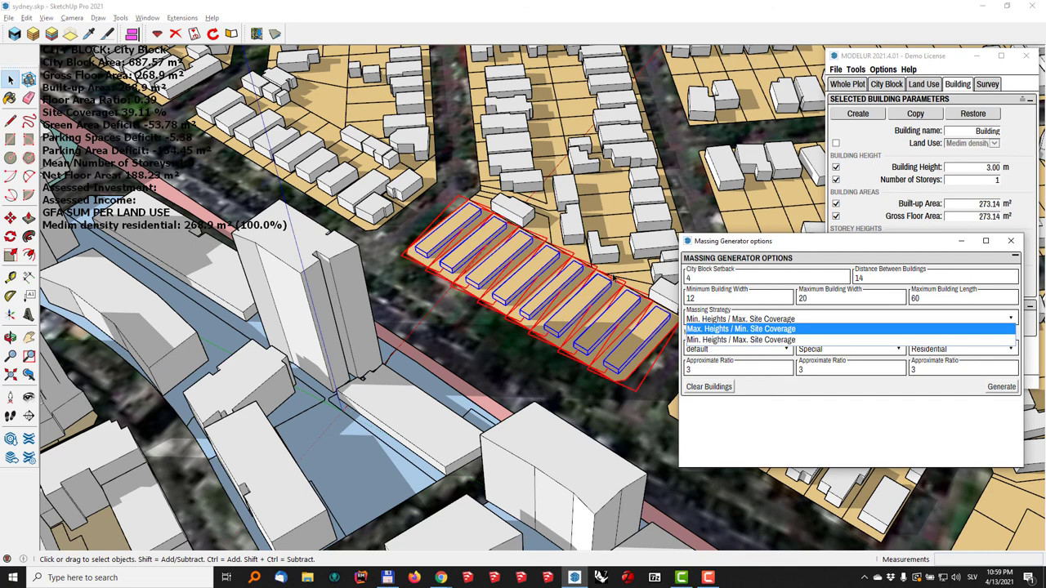
{"action": "middle_click_drag", "start_coordinate": [614, 278], "coordinate": [505, 296]}
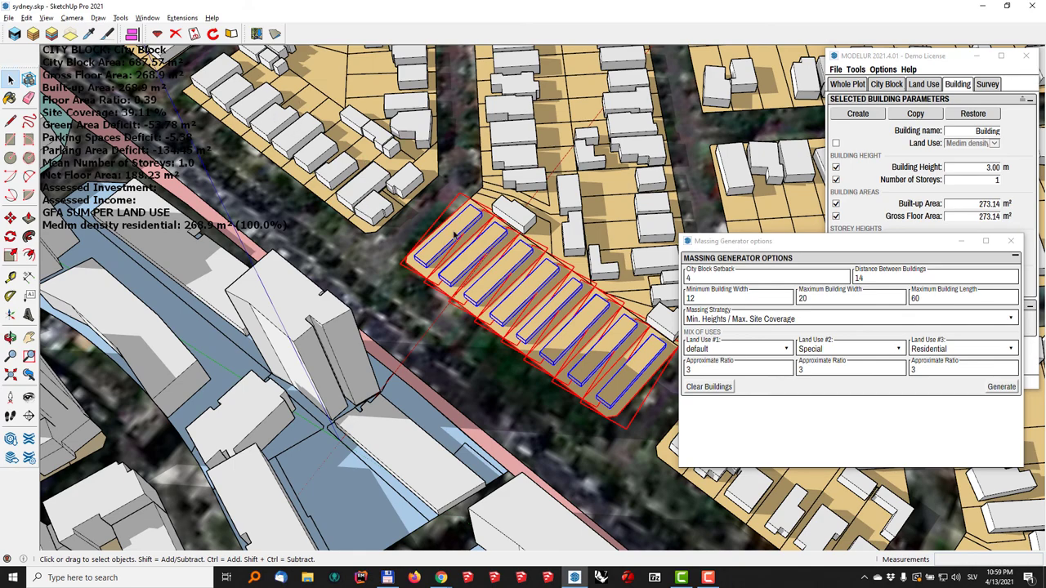
{"action": "middle_click_drag", "start_coordinate": [579, 348], "coordinate": [678, 278]}
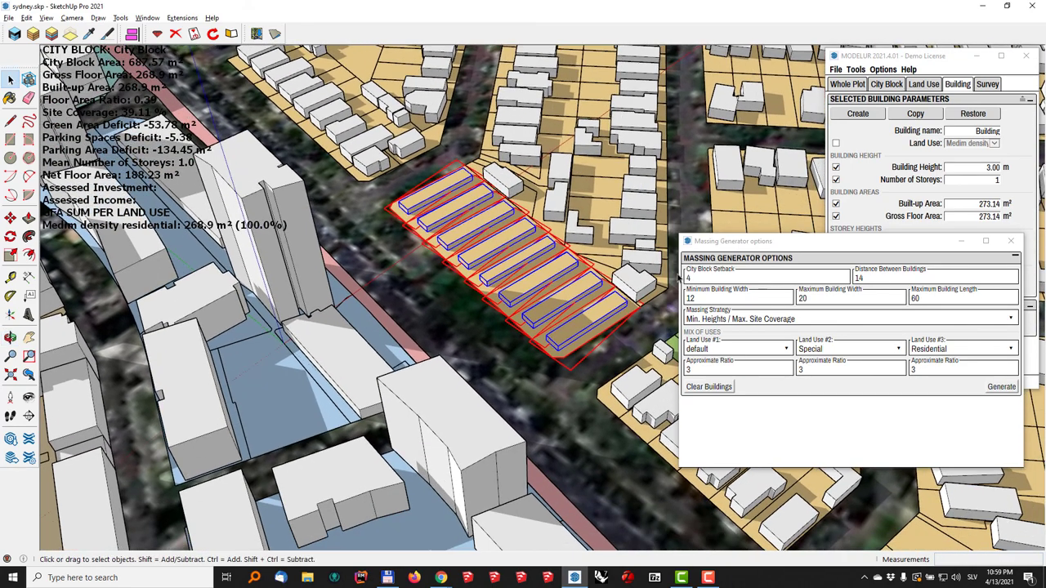
{"action": "left_click", "coordinate": [732, 321]}
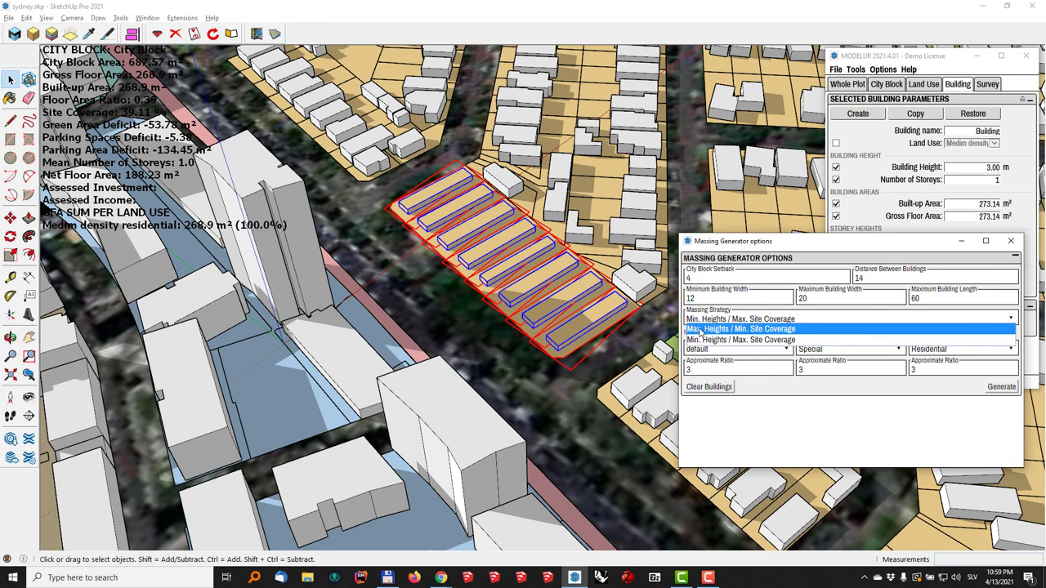
{"action": "left_click", "coordinate": [699, 329]}
{"action": "left_click", "coordinate": [708, 386]}
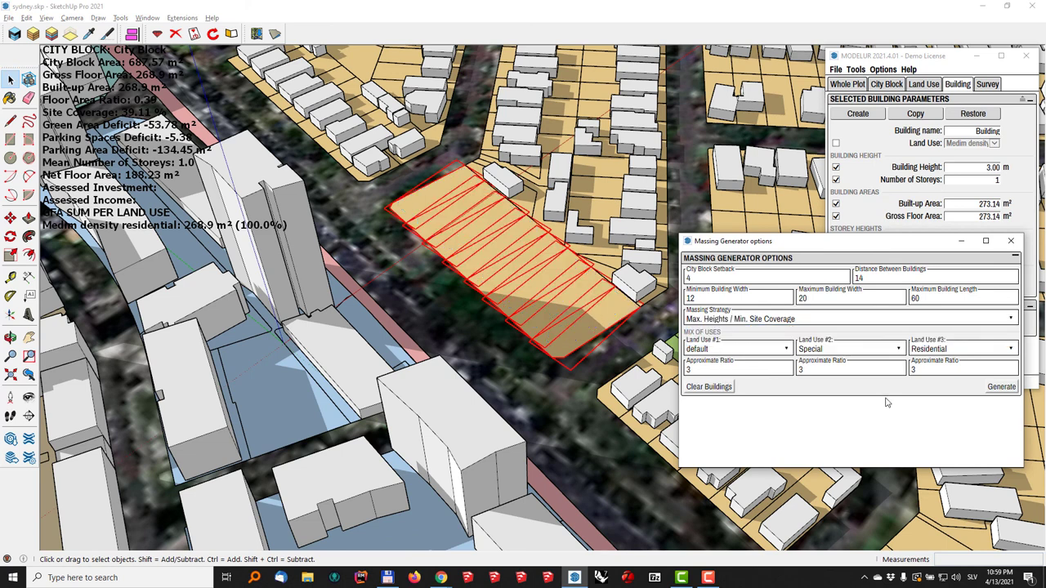
{"action": "left_click", "coordinate": [998, 388]}
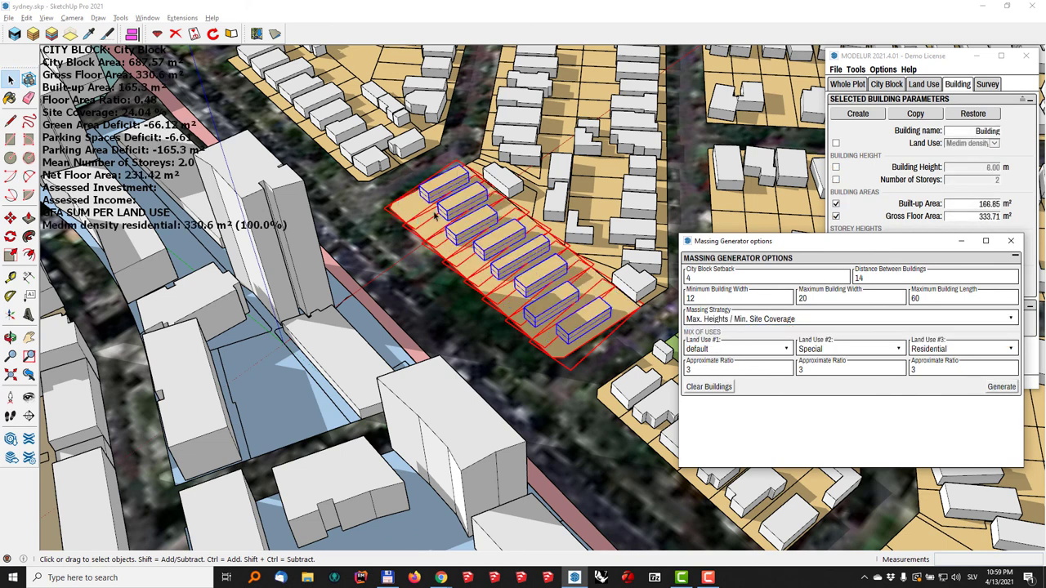
- Clear the buildings on the selected parcels and generate another variant with the same massing options
{"action": "middle_click_drag", "start_coordinate": [504, 260], "coordinate": [439, 187]}
{"action": "scroll", "coordinate": [554, 291], "scroll_direction": "up", "scroll_amount": 2}
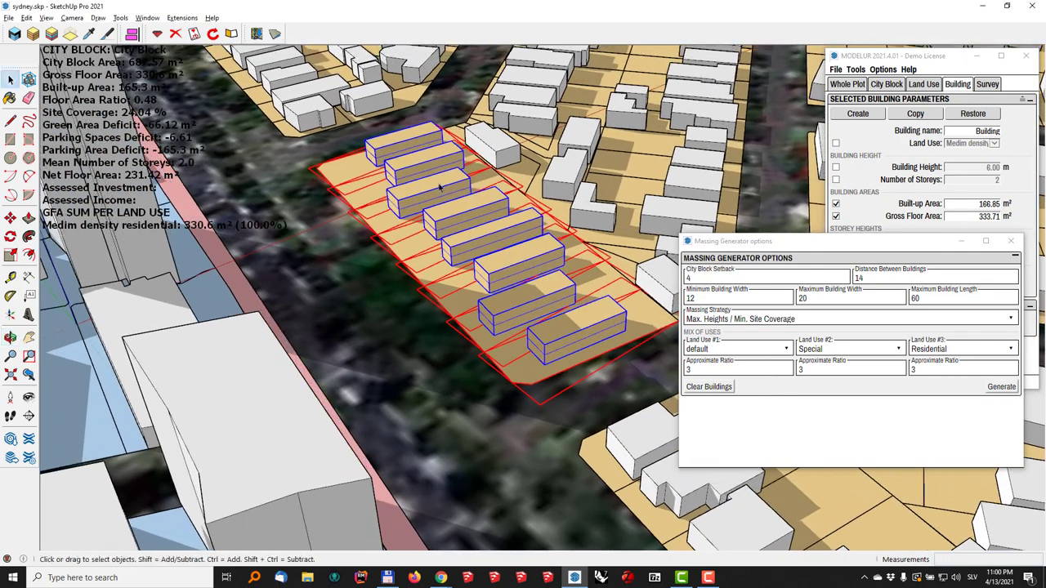
{"action": "left_click", "coordinate": [711, 388]}
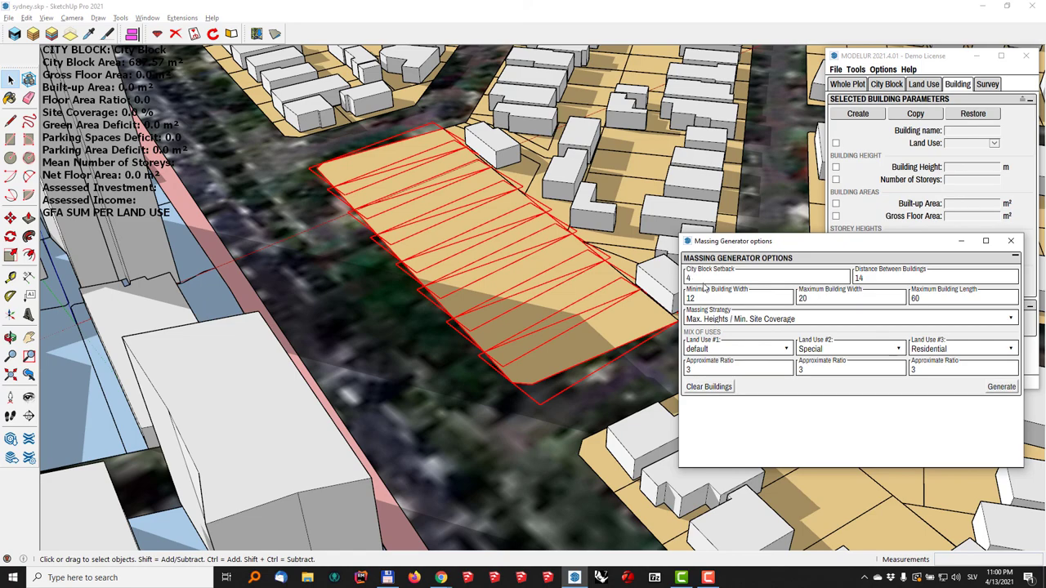
{"action": "left_click", "coordinate": [1001, 388]}
{"action": "scroll", "coordinate": [595, 362], "scroll_direction": "up", "scroll_amount": 5}
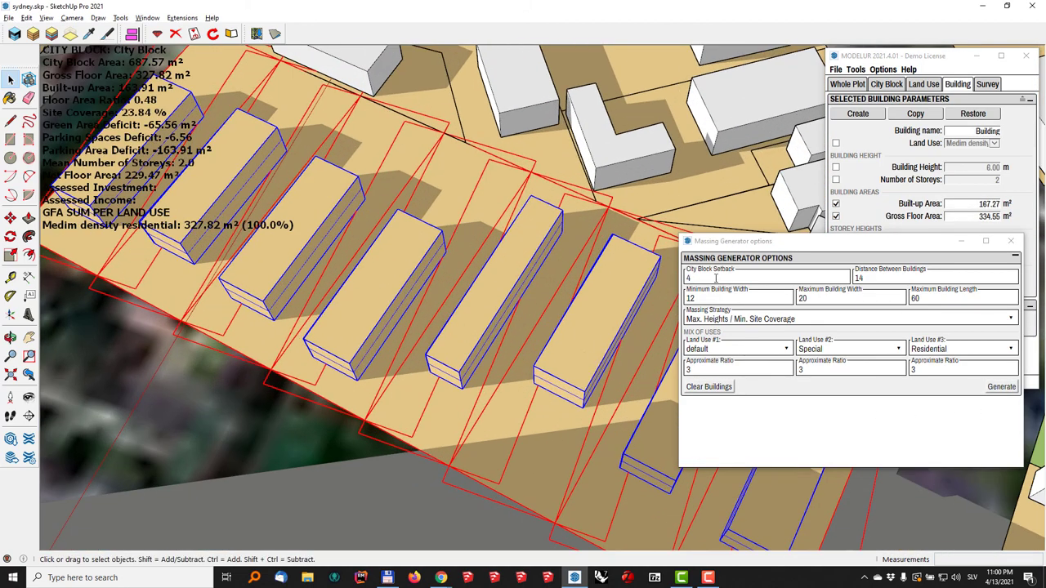
- Set the city block setback to 2, clear the buildings on the selected parcels and generate them again
{"action": "left_click", "coordinate": [715, 279]}
{"action": "double_click", "coordinate": [705, 281]}
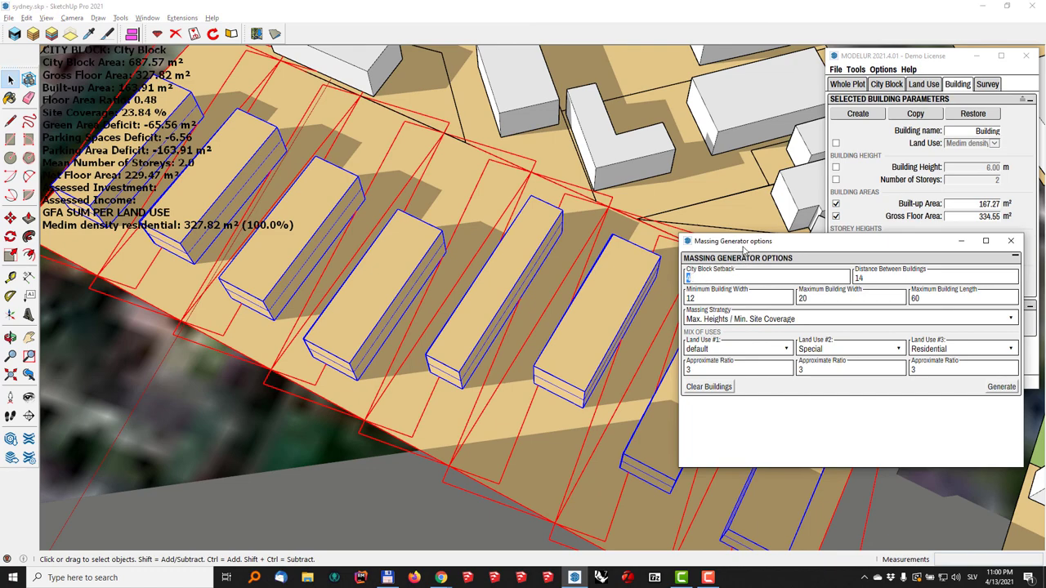
{"action": "left_click_drag", "start_coordinate": [743, 246], "coordinate": [854, 244]}
{"action": "middle_click_drag", "start_coordinate": [646, 376], "coordinate": [640, 321]}
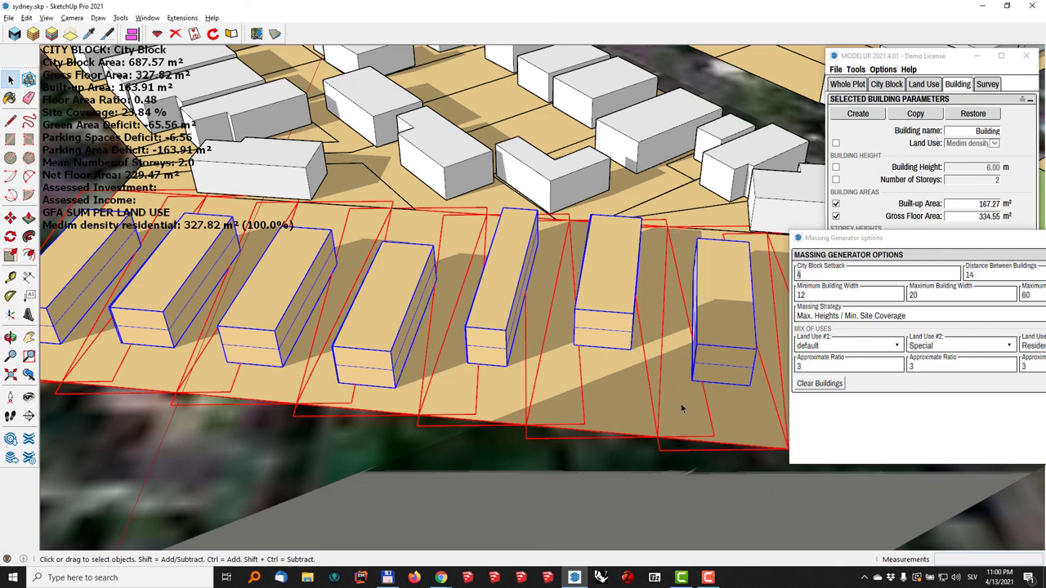
{"action": "left_click_drag", "start_coordinate": [822, 275], "coordinate": [789, 276]}
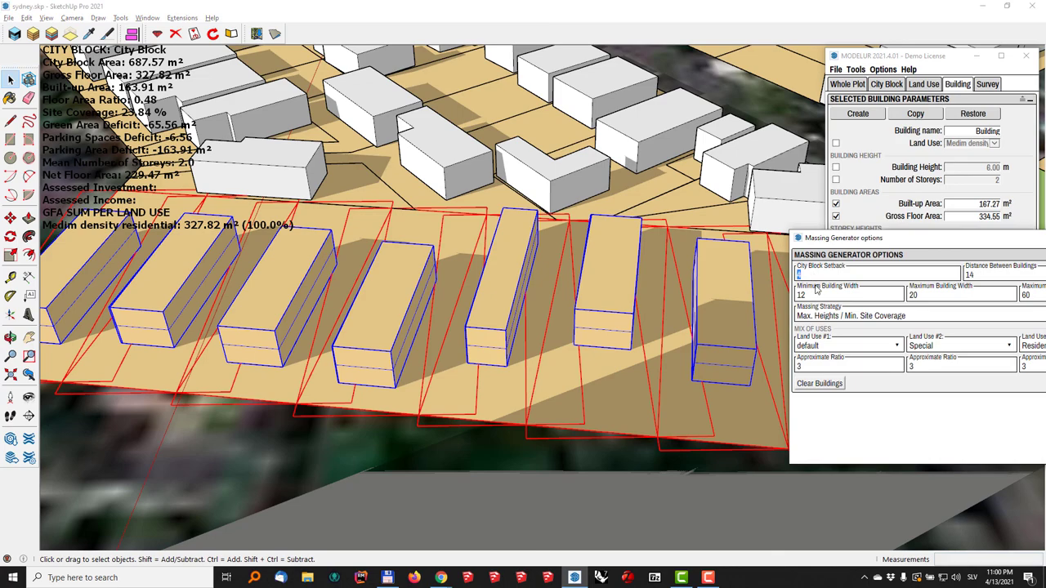
{"action": "middle_click_drag", "start_coordinate": [716, 344], "coordinate": [662, 389]}
{"action": "left_click", "coordinate": [817, 384]}
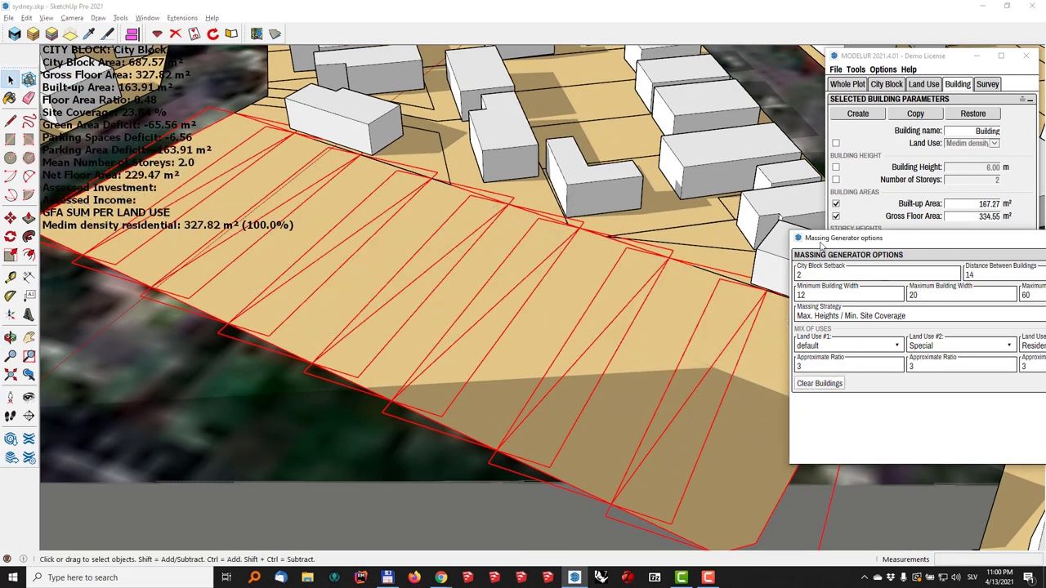
{"action": "middle_click_drag", "start_coordinate": [502, 319], "coordinate": [771, 280]}
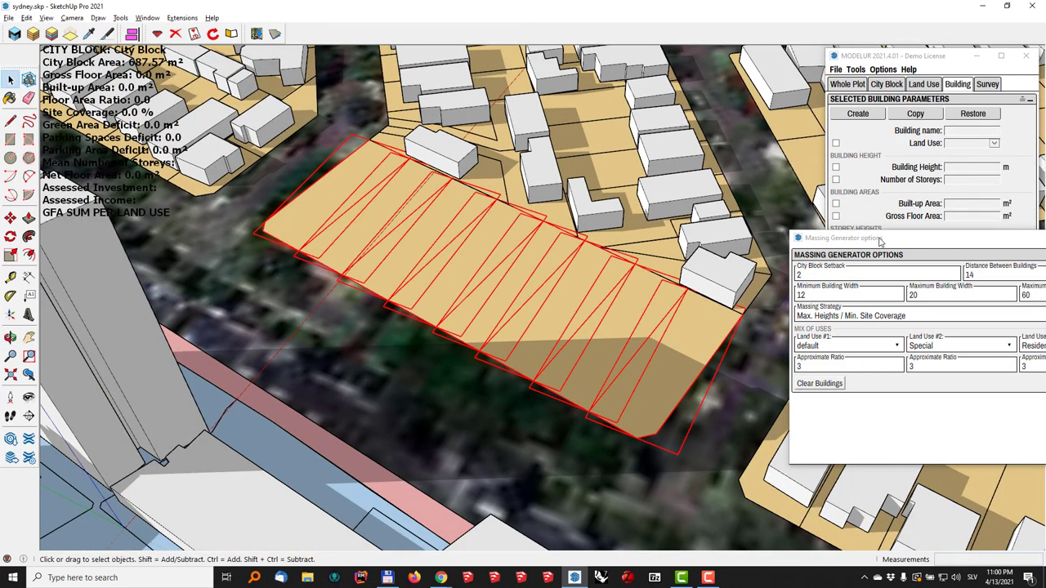
{"action": "left_click_drag", "start_coordinate": [880, 241], "coordinate": [786, 87]}
{"action": "left_click", "coordinate": [1018, 231]}
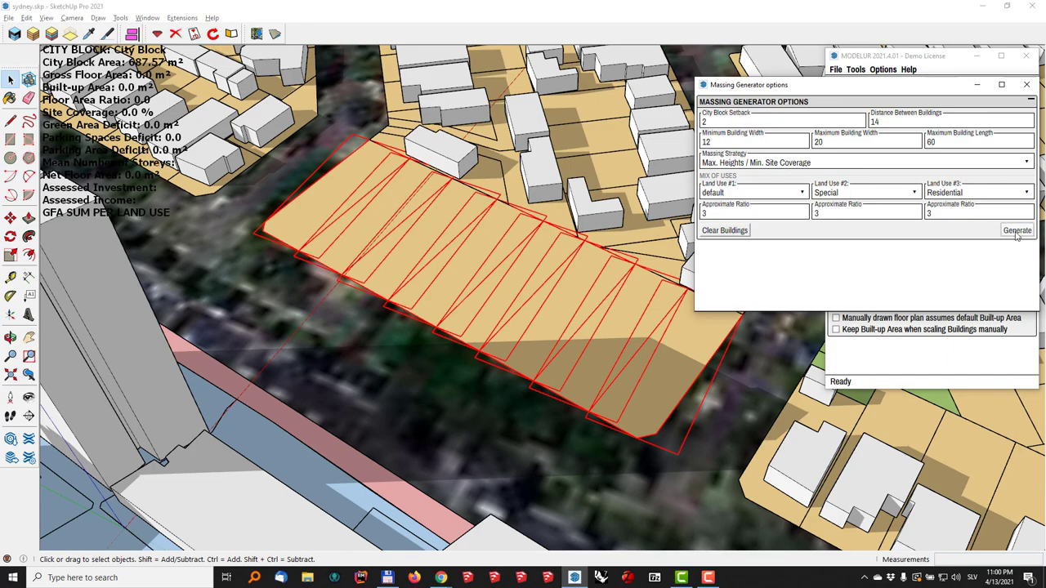
- Replace the generated buildings on the parcels with another variant, keeping the 2 m setback
{"action": "middle_click_drag", "start_coordinate": [384, 262], "coordinate": [333, 229]}
{"action": "scroll", "coordinate": [327, 234], "scroll_direction": "down", "scroll_amount": 5}
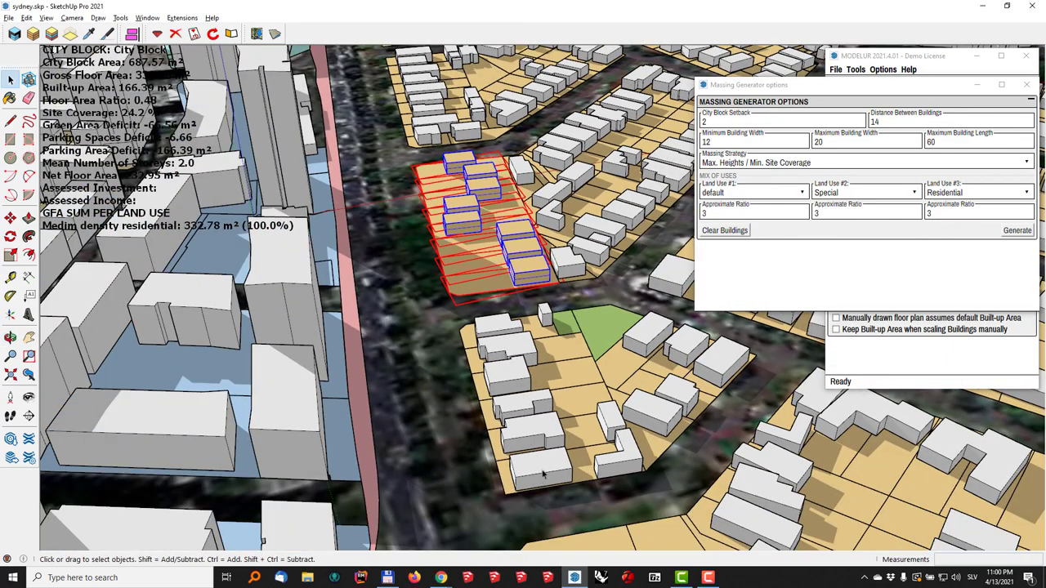
{"action": "middle_click_drag", "start_coordinate": [533, 278], "coordinate": [452, 214]}
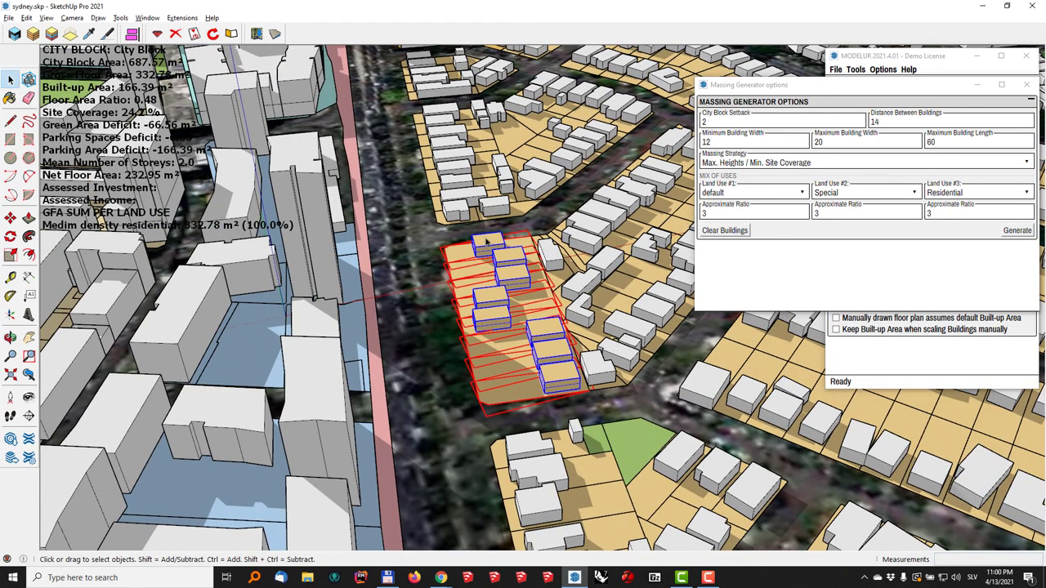
{"action": "scroll", "coordinate": [504, 356], "scroll_direction": "up", "scroll_amount": 4}
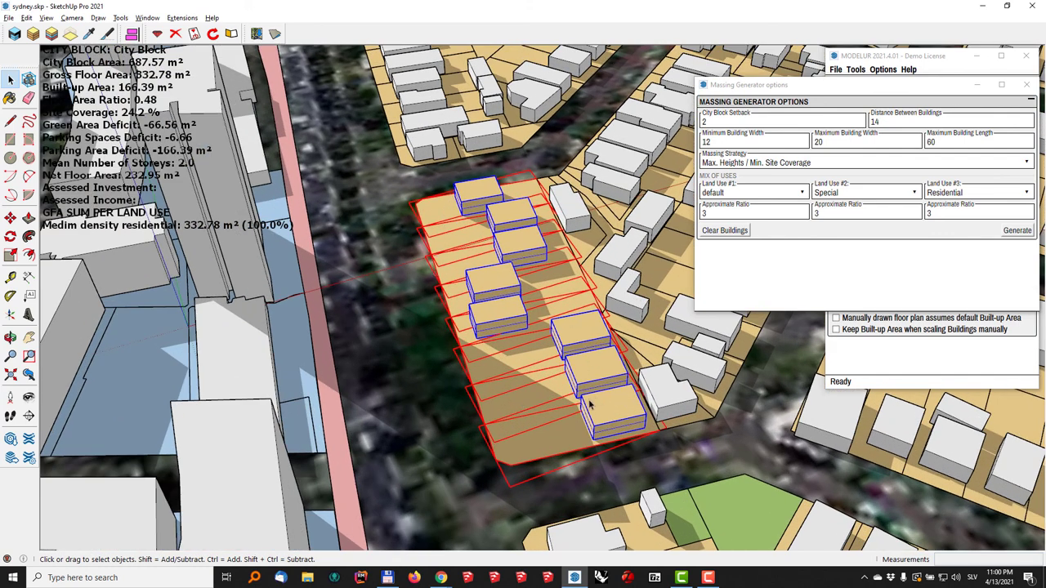
{"action": "left_click", "coordinate": [1006, 233]}
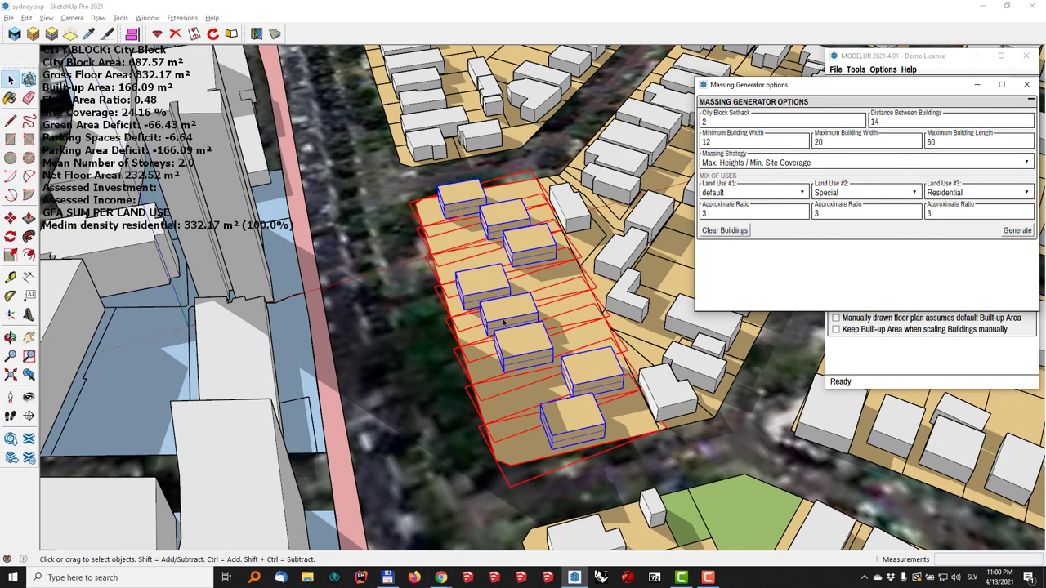
- Examine the regenerated buildings in their surroundings from above and from street level
{"action": "middle_click_drag", "start_coordinate": [514, 314], "coordinate": [522, 273]}
{"action": "scroll", "coordinate": [516, 351], "scroll_direction": "down", "scroll_amount": 3}
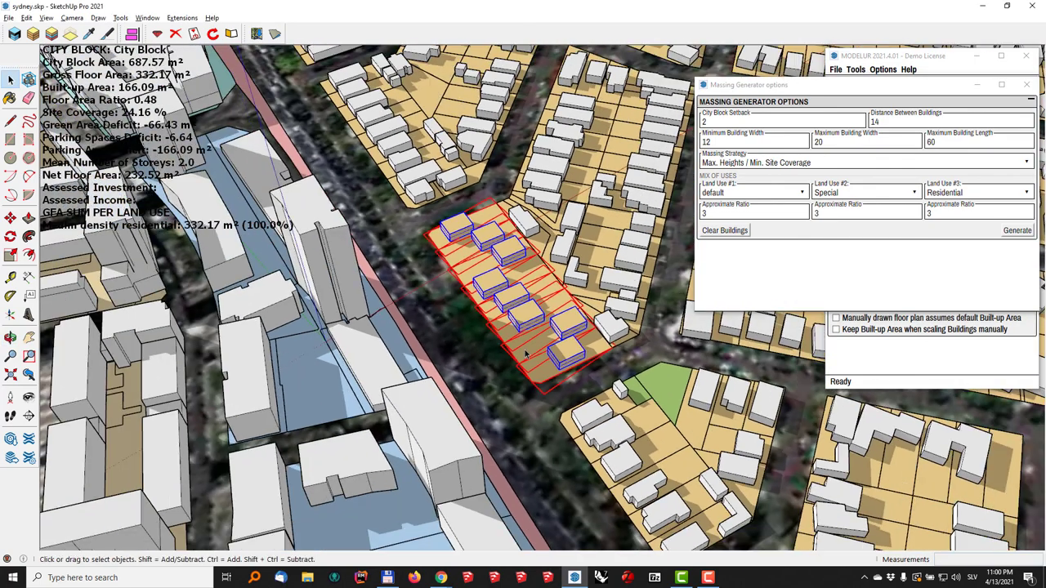
{"action": "middle_click_drag", "start_coordinate": [526, 352], "coordinate": [507, 266]}
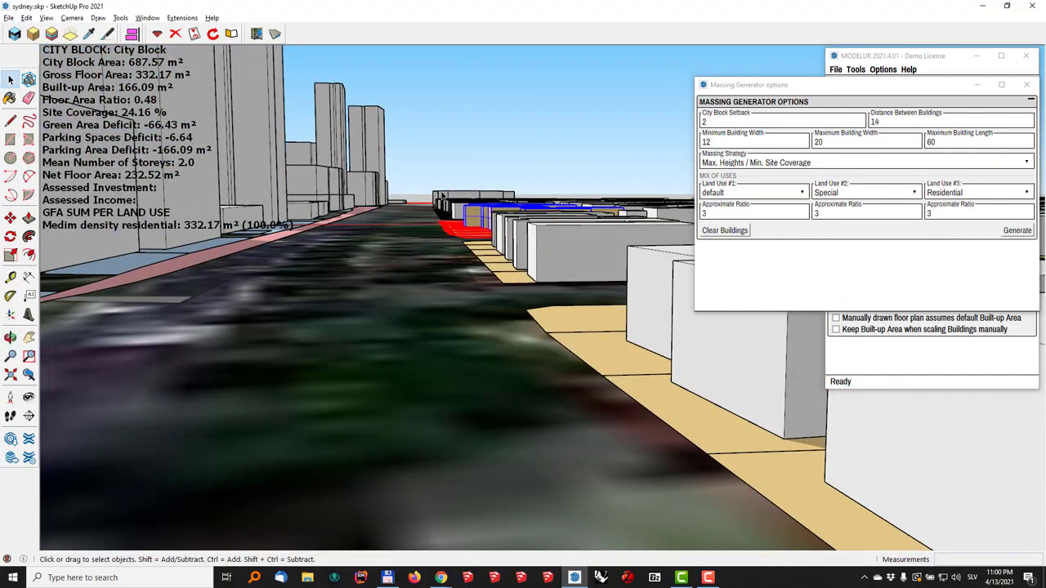
{"action": "middle_click_drag", "start_coordinate": [442, 196], "coordinate": [462, 282]}
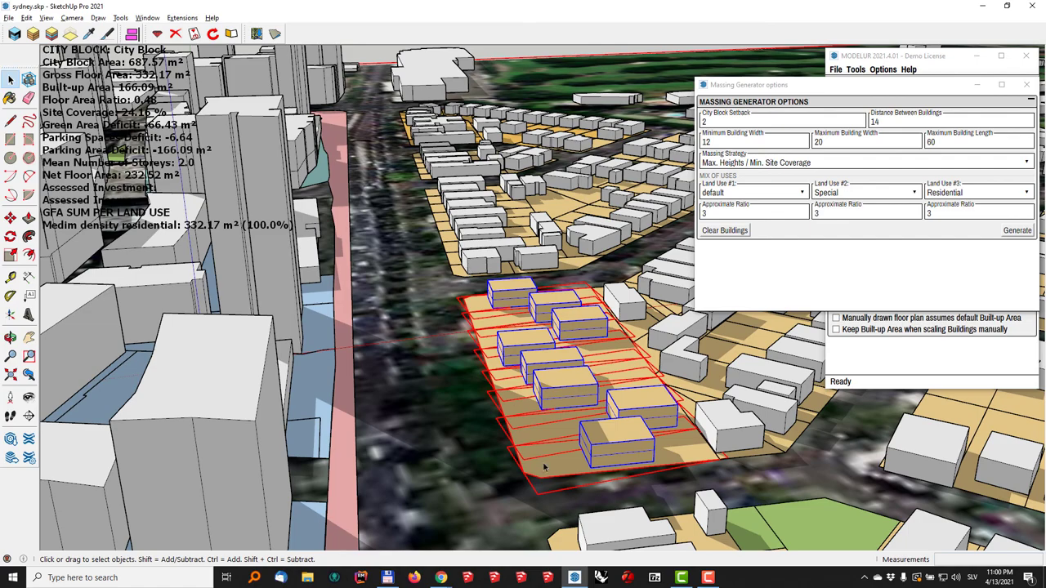
{"action": "middle_click_drag", "start_coordinate": [585, 402], "coordinate": [515, 392]}
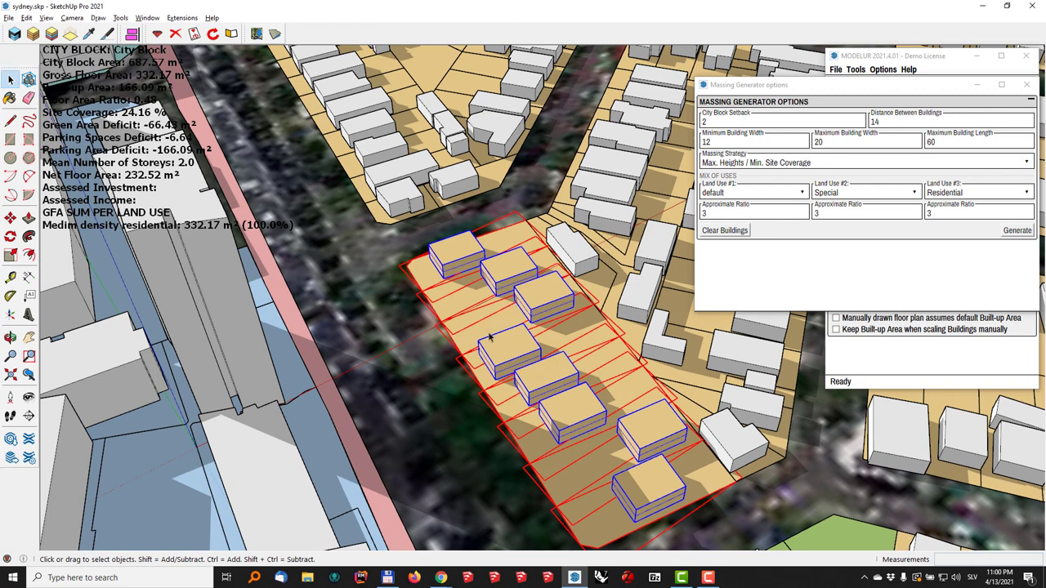
{"action": "middle_click_drag", "start_coordinate": [489, 335], "coordinate": [493, 284]}
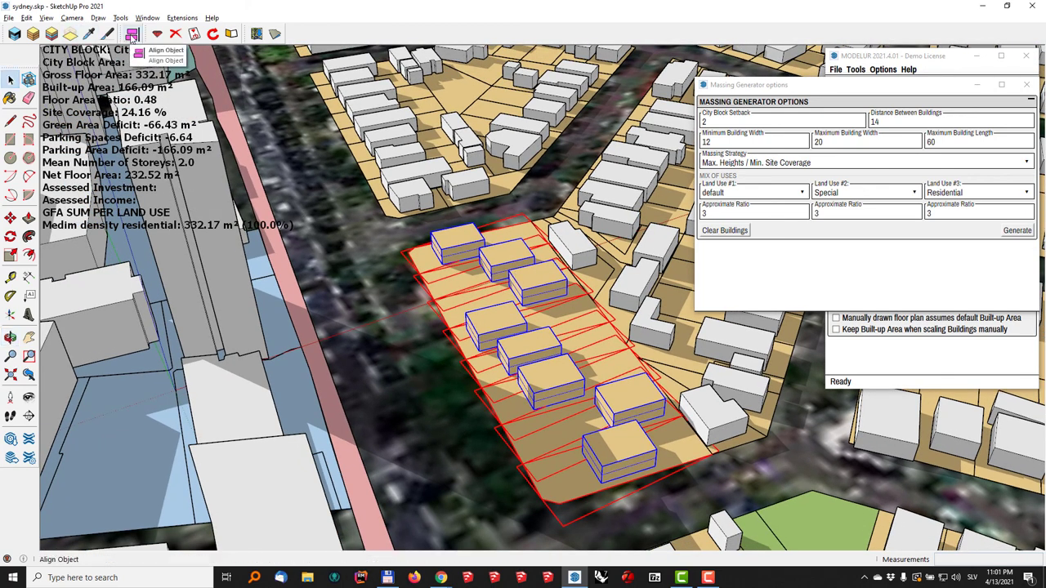
- Search the Extension Warehouse for "align"
{"action": "left_click", "coordinate": [146, 19]}
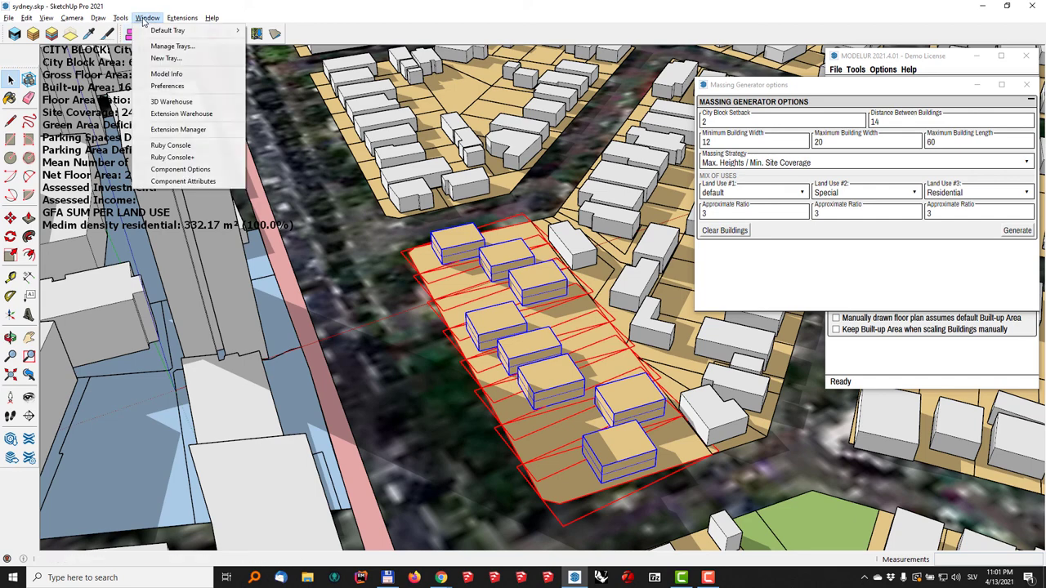
{"action": "left_click", "coordinate": [172, 116]}
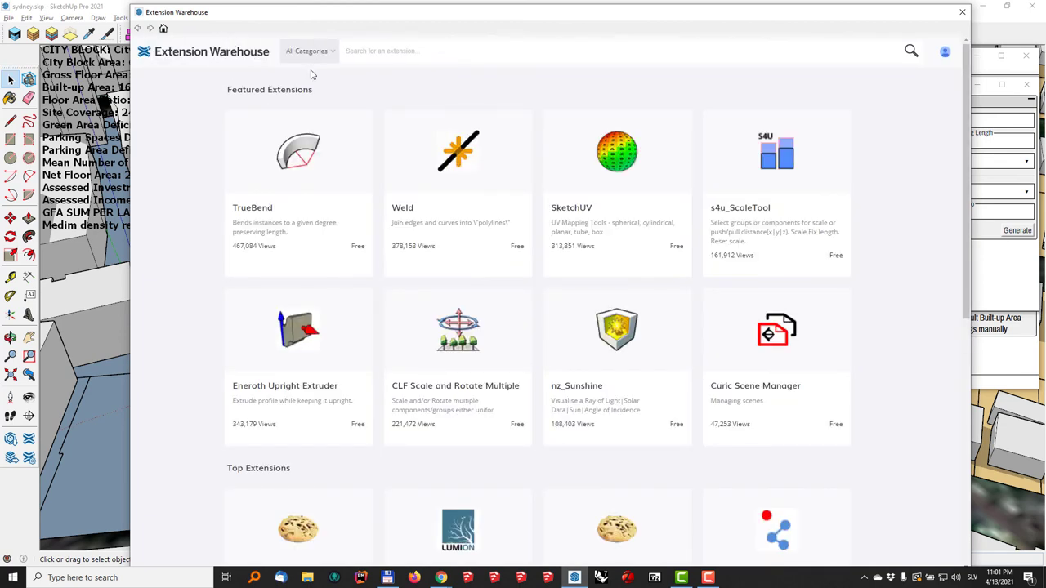
{"action": "type", "text": "align"}
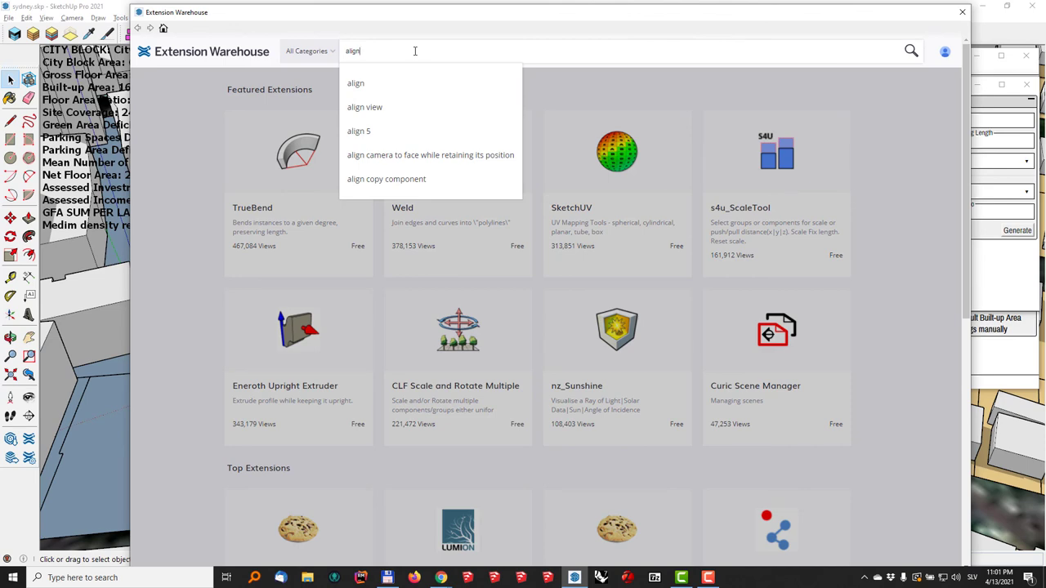
{"action": "key", "text": "Return"}
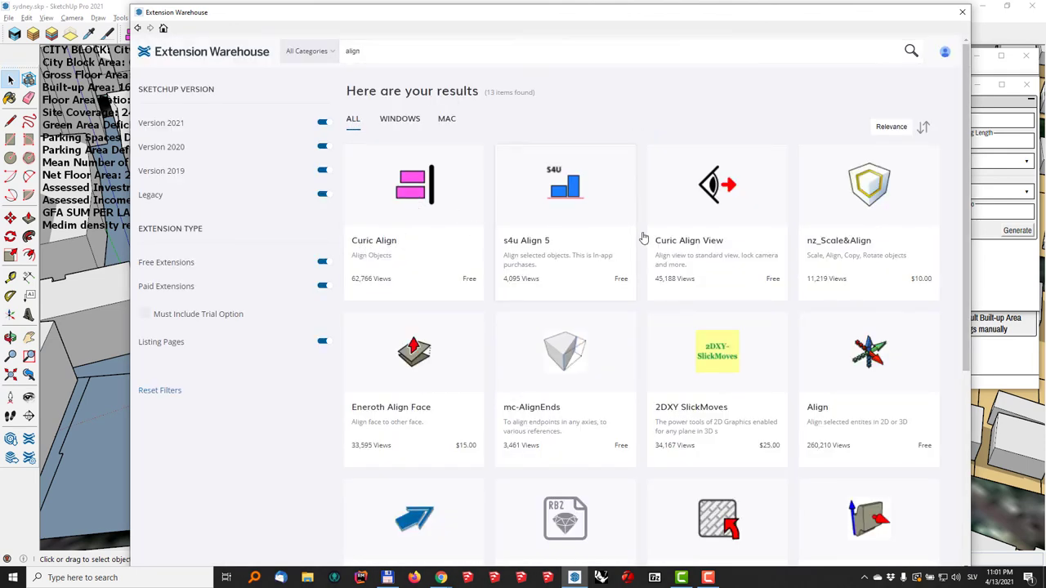
- Open the Curic Align extension page, check its SketchUp compatibility, and close the Extension Warehouse
{"action": "left_click", "coordinate": [716, 189]}
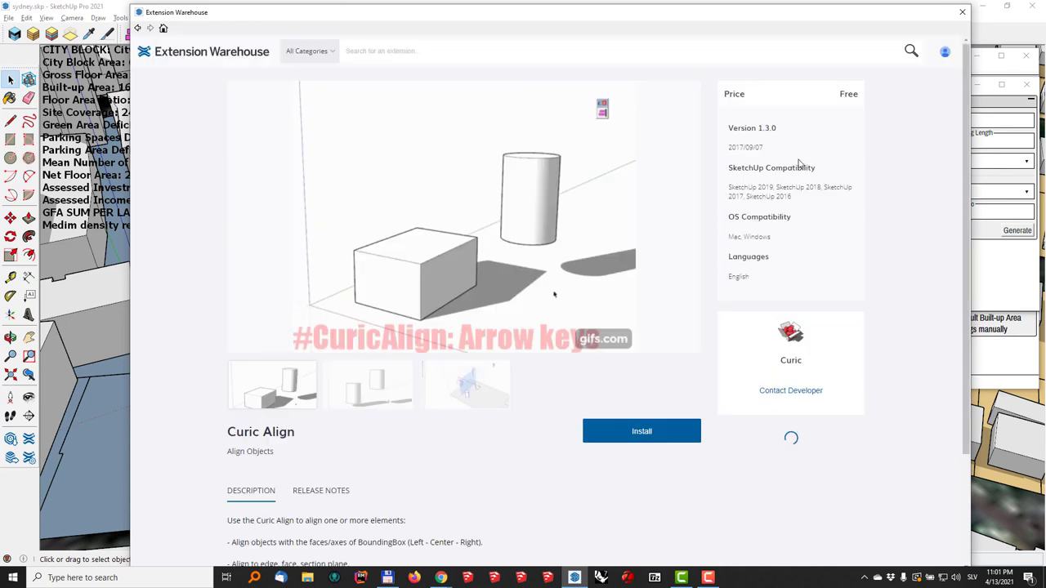
{"action": "double_click", "coordinate": [764, 187]}
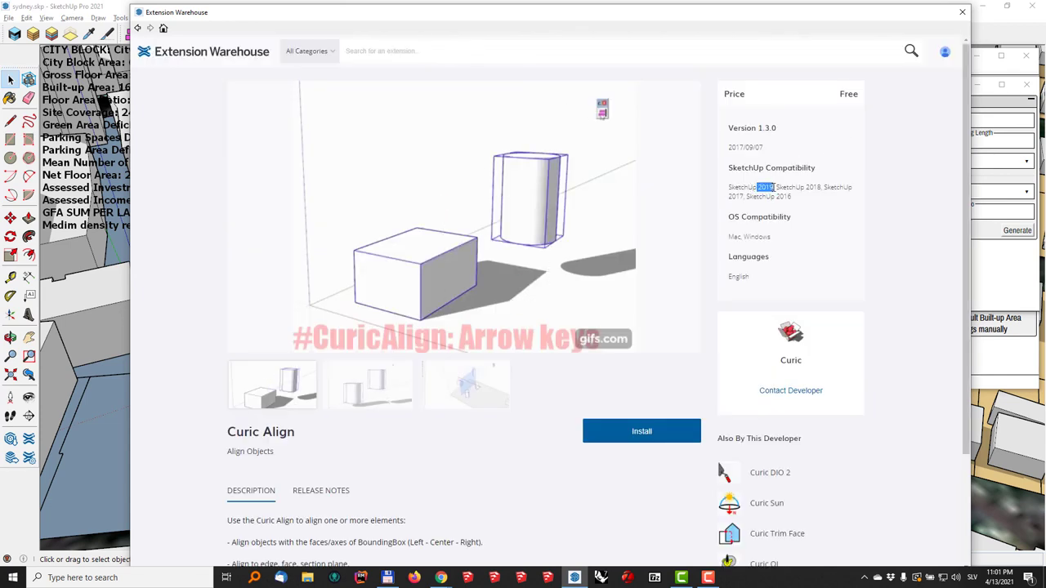
{"action": "left_click", "coordinate": [960, 15]}
- Add the unselected building to the row of selected buildings and align them all to the street-facing face of the fourth building
{"action": "mouse_move", "coordinate": [499, 262]}
{"action": "middle_mouse_down"}
{"action": "mouse_move", "coordinate": [523, 243]}
{"action": "mouse_move", "coordinate": [500, 251]}
{"action": "mouse_move", "coordinate": [470, 188]}
{"action": "mouse_move", "coordinate": [419, 150]}
{"action": "middle_mouse_up"}
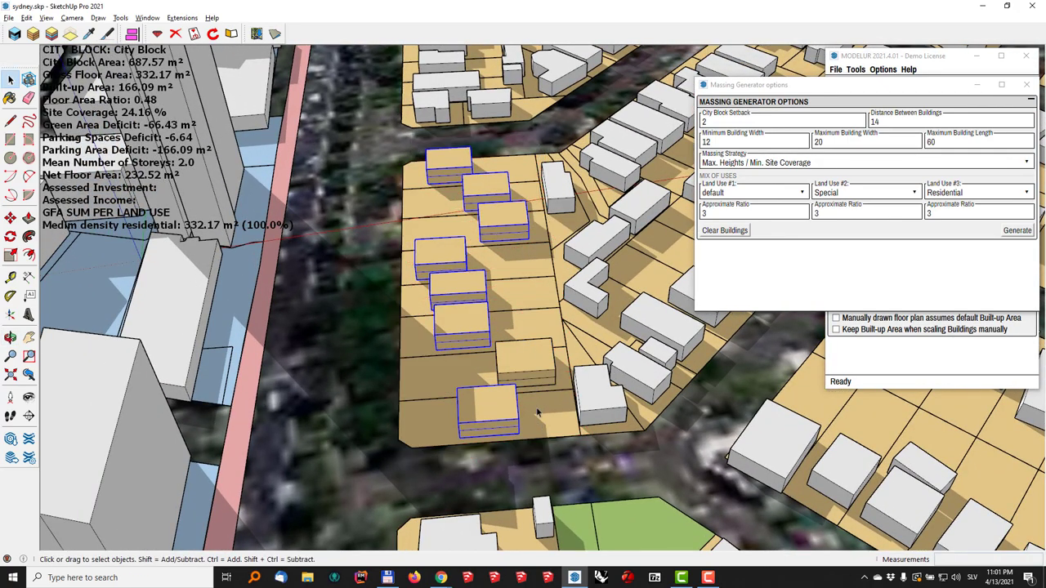
{"action": "left_click", "coordinate": [530, 375], "text": "shift"}
{"action": "middle_click_drag", "start_coordinate": [416, 332], "coordinate": [586, 269]}
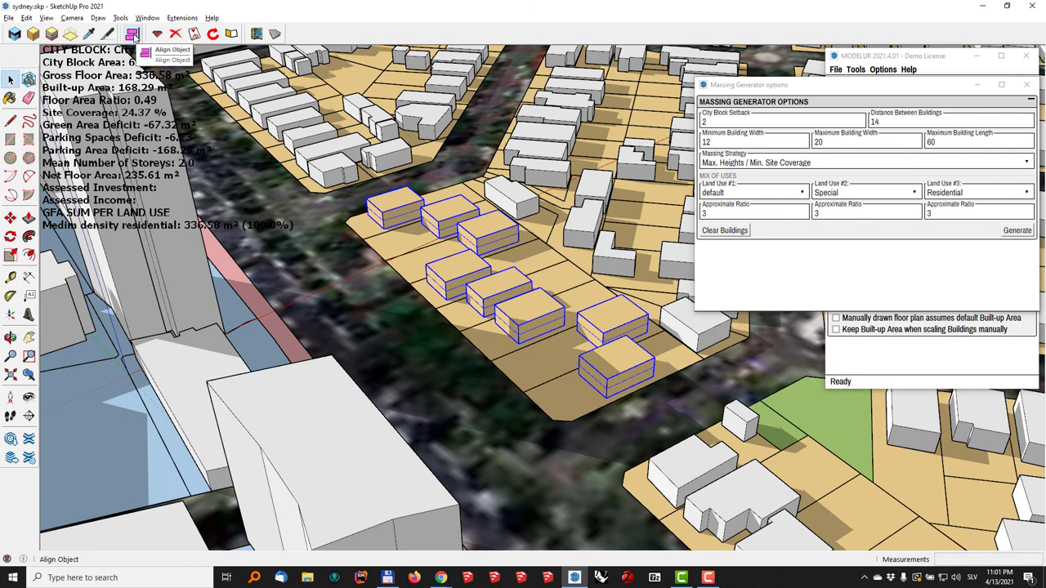
{"action": "left_click", "coordinate": [133, 34]}
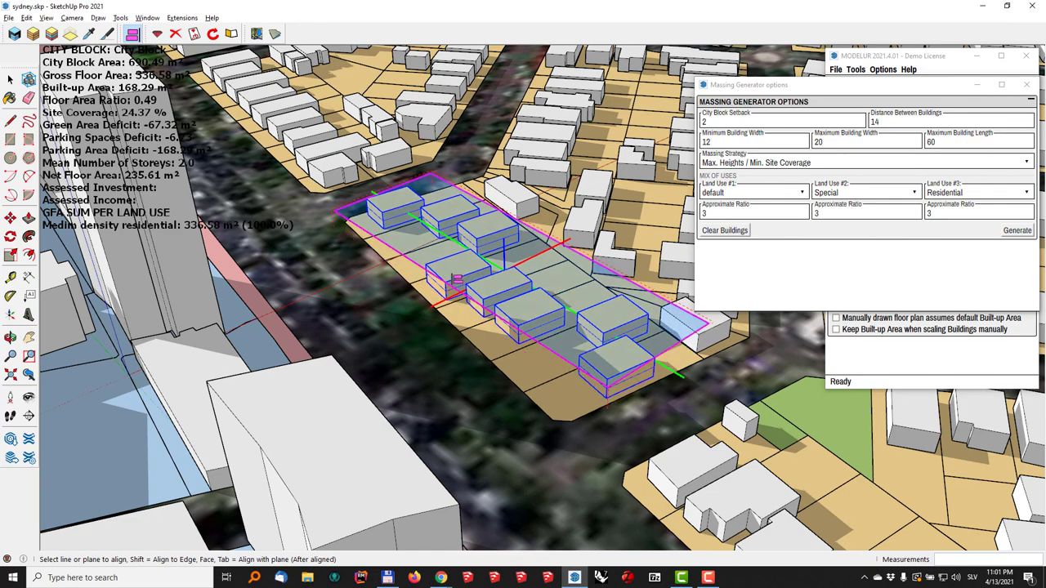
{"action": "scroll", "coordinate": [477, 285], "scroll_direction": "up", "scroll_amount": 4}
{"action": "middle_click_drag", "start_coordinate": [502, 299], "coordinate": [423, 223]}
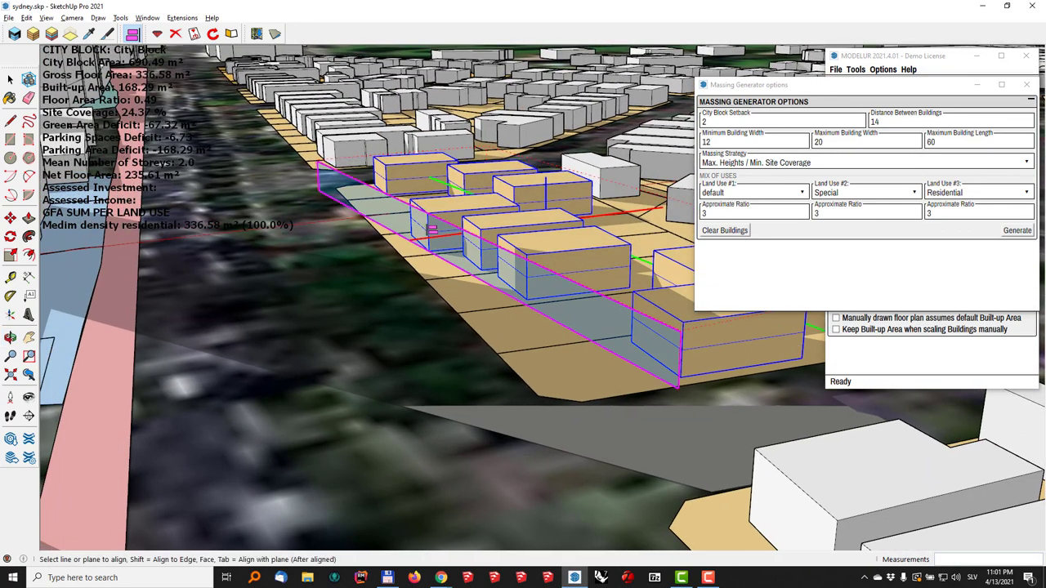
{"action": "scroll", "coordinate": [422, 220], "scroll_direction": "up", "scroll_amount": 3}
{"action": "mouse_move", "coordinate": [465, 242]}
{"action": "middle_mouse_down"}
{"action": "mouse_move", "coordinate": [495, 257]}
{"action": "mouse_move", "coordinate": [452, 237]}
{"action": "middle_mouse_up"}
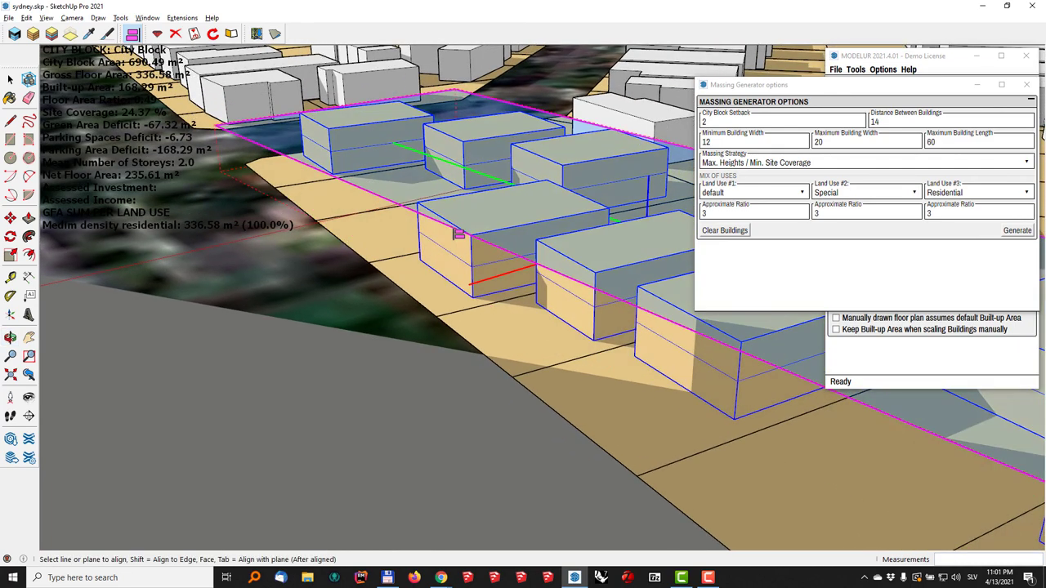
{"action": "scroll", "coordinate": [453, 237], "scroll_direction": "up", "scroll_amount": 3}
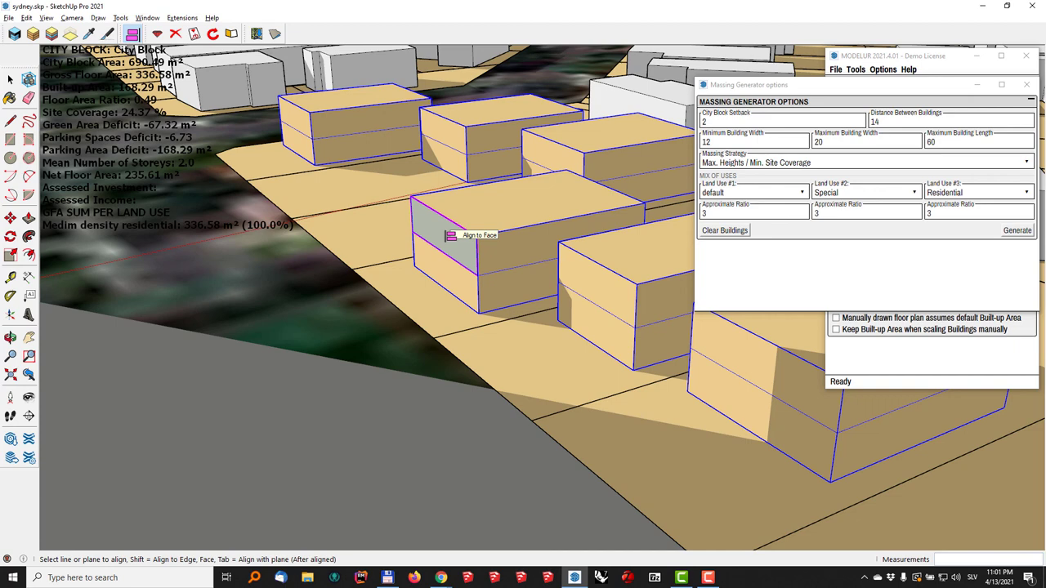
{"action": "left_click", "coordinate": [450, 236]}
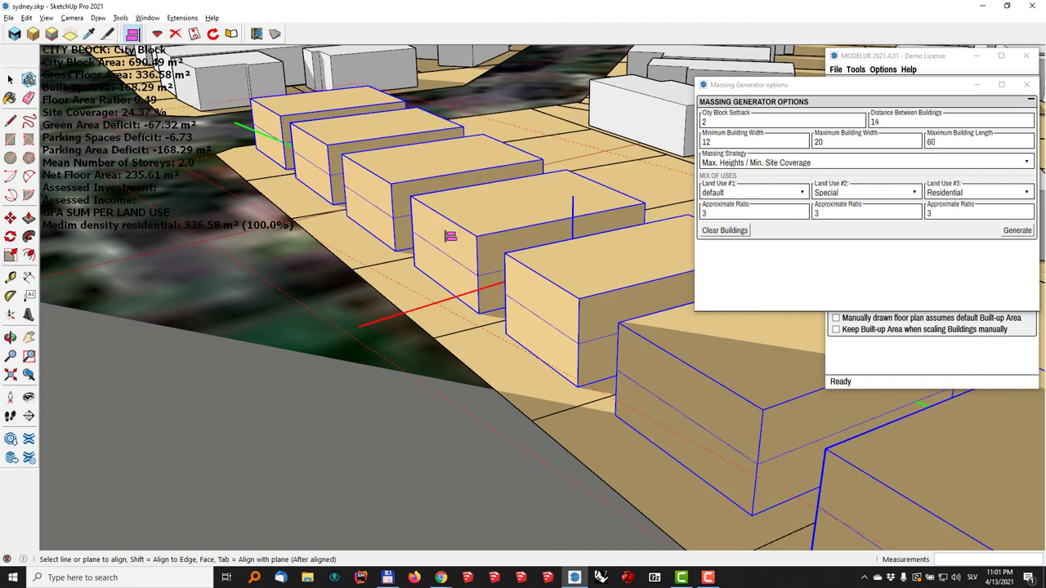
- Examine the aligned row of buildings along the street and the overall massing of the large development site
{"action": "middle_click_drag", "start_coordinate": [483, 238], "coordinate": [435, 226]}
{"action": "scroll", "coordinate": [439, 226], "scroll_direction": "down", "scroll_amount": 6}
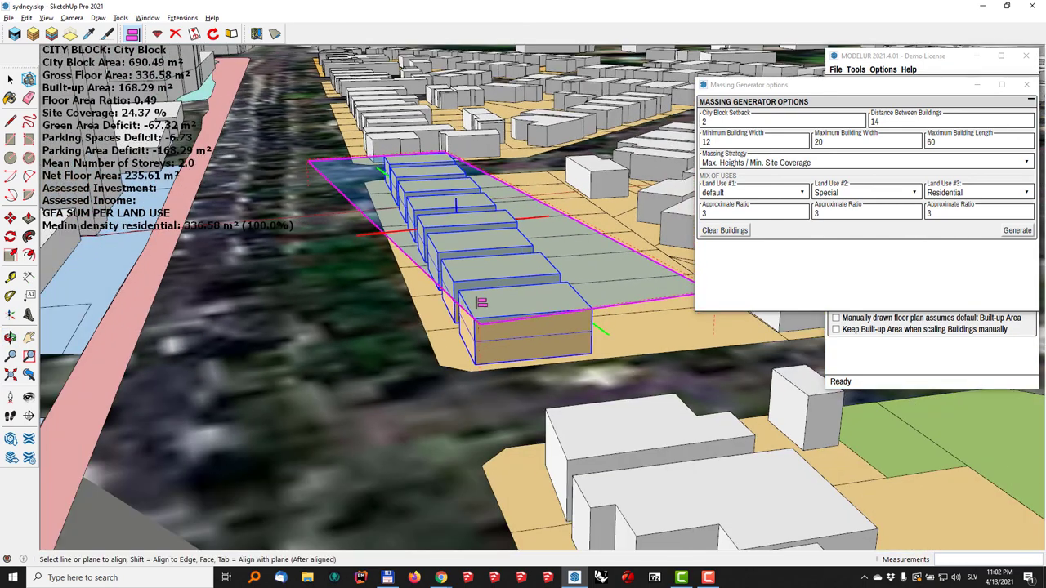
{"action": "middle_click_drag", "start_coordinate": [479, 301], "coordinate": [450, 216]}
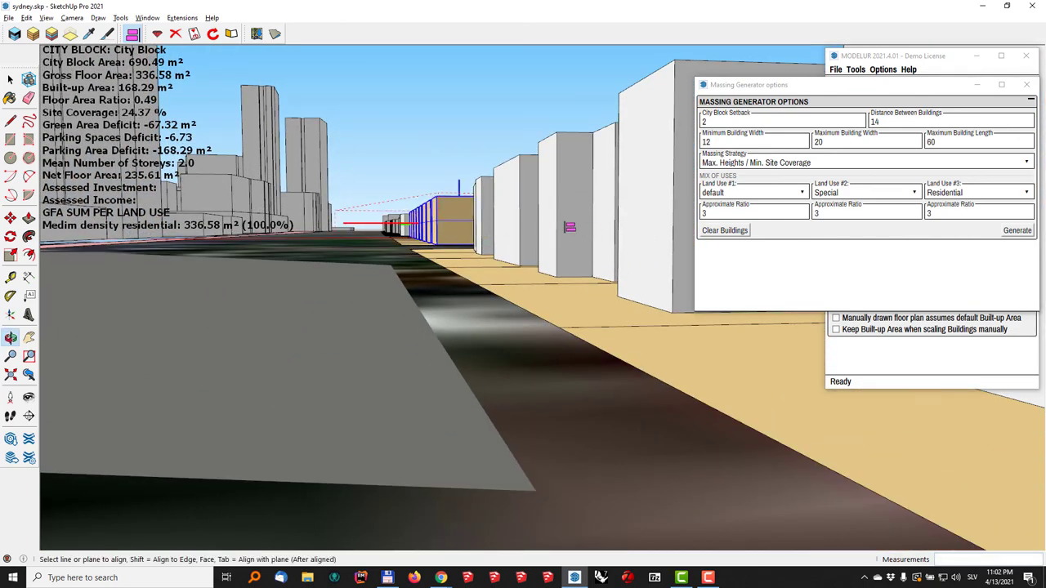
{"action": "middle_click_drag", "start_coordinate": [389, 200], "coordinate": [411, 305]}
{"action": "scroll", "coordinate": [448, 238], "scroll_direction": "down", "scroll_amount": 4}
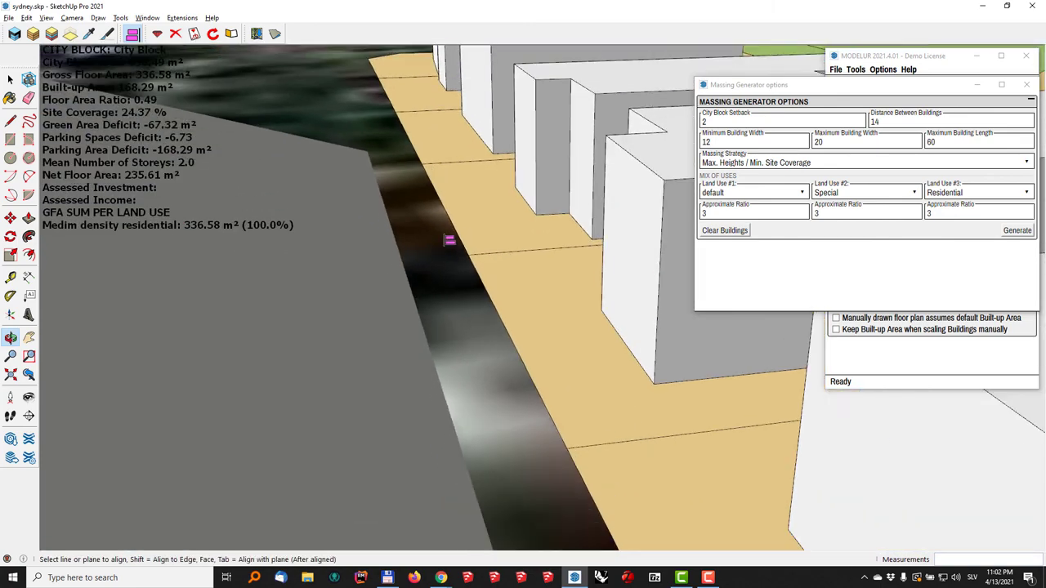
{"action": "scroll", "coordinate": [428, 142], "scroll_direction": "down", "scroll_amount": 5}
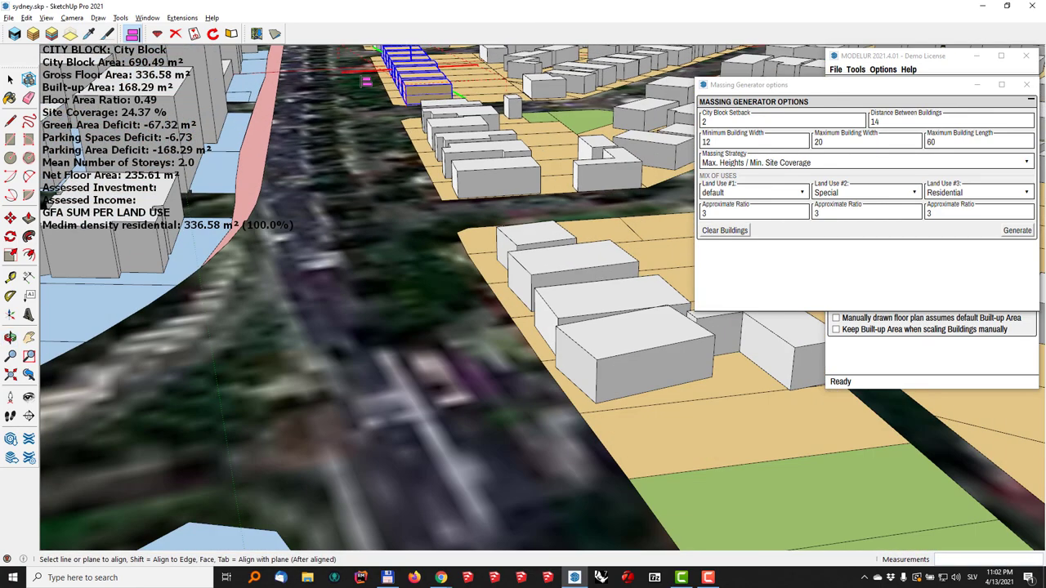
{"action": "middle_click_drag", "start_coordinate": [453, 131], "coordinate": [575, 234], "text": "shift"}
{"action": "scroll", "coordinate": [488, 267], "scroll_direction": "down", "scroll_amount": 4}
{"action": "scroll", "coordinate": [575, 234], "scroll_direction": "down", "scroll_amount": 2}
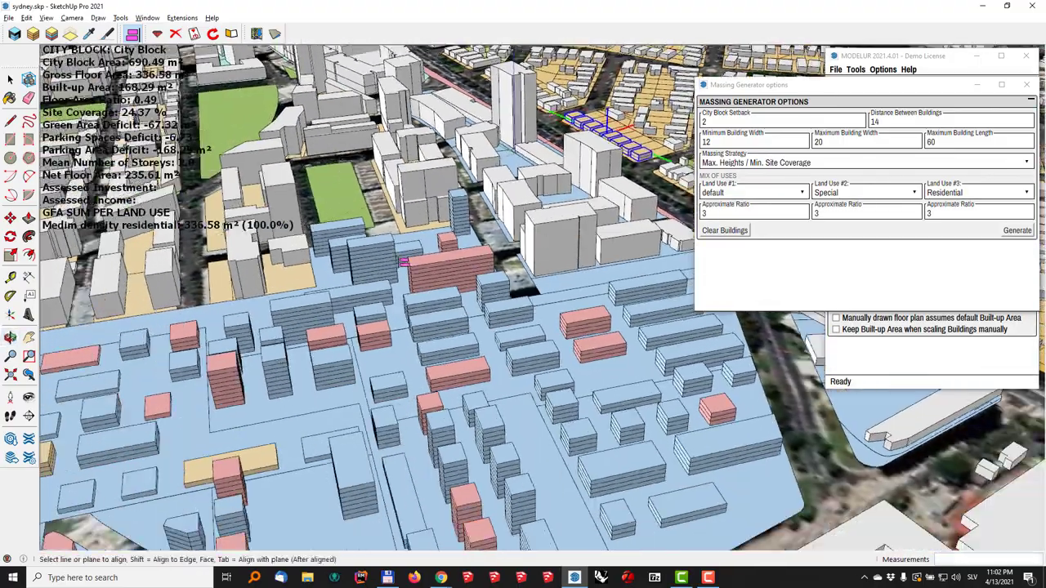
{"action": "middle_click_drag", "start_coordinate": [435, 282], "coordinate": [525, 298]}
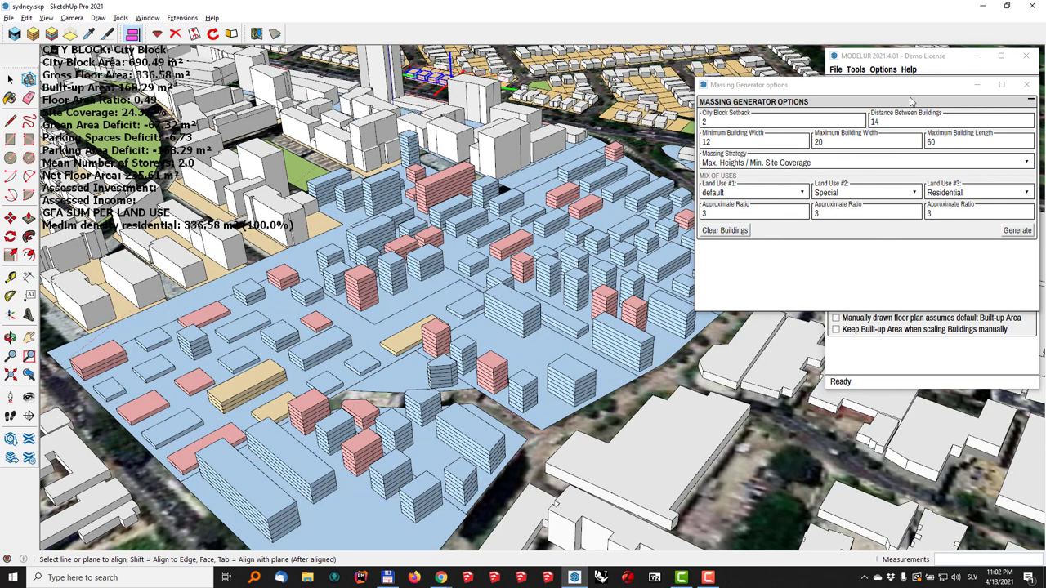
- Close the Massing Generator options and switch from the Align tool back to the Select tool over the development site
{"action": "left_click_drag", "start_coordinate": [925, 90], "coordinate": [870, 199]}
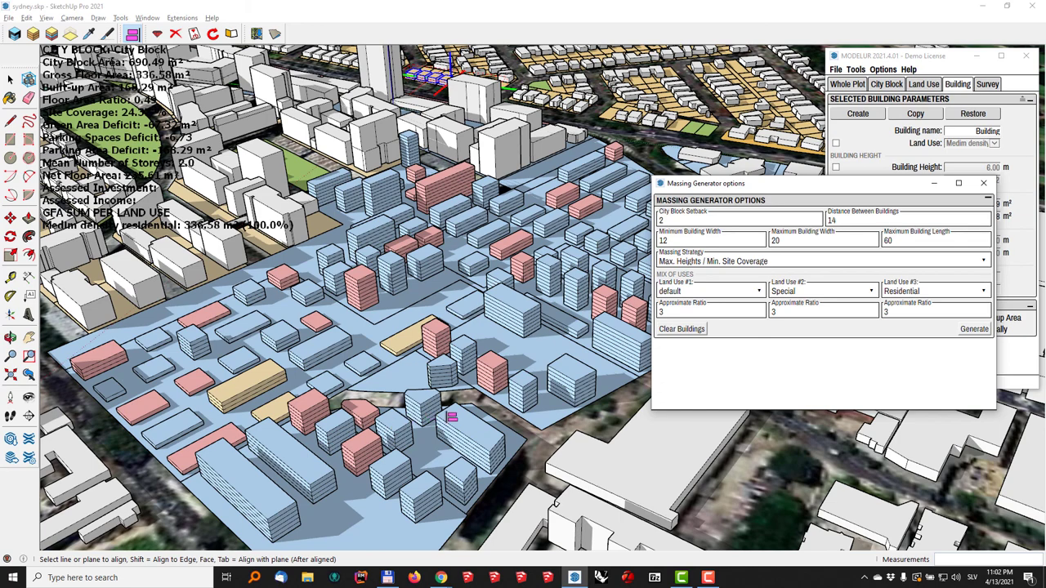
{"action": "left_click", "coordinate": [983, 183]}
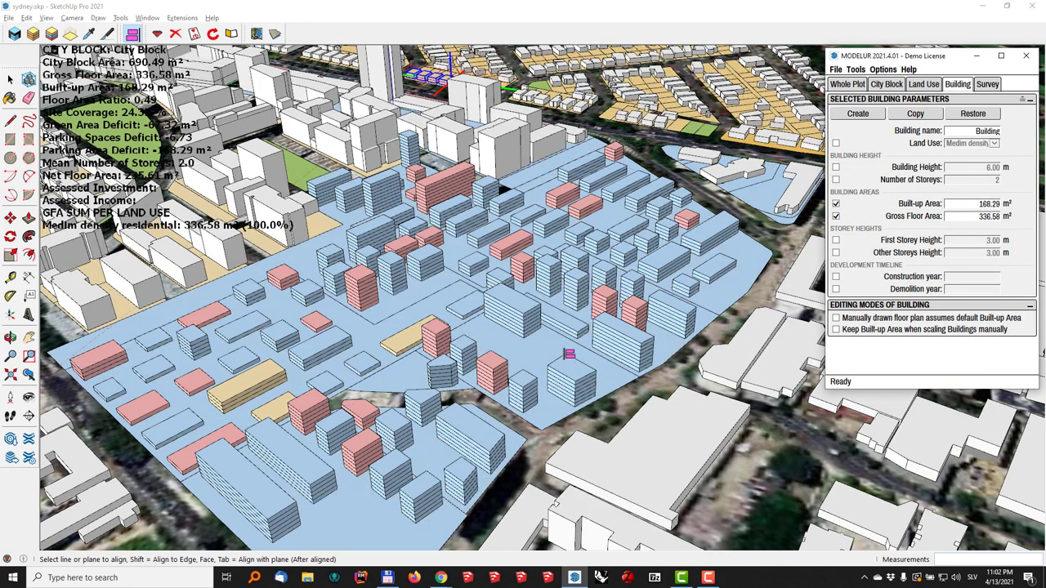
{"action": "middle_click_drag", "start_coordinate": [576, 329], "coordinate": [612, 285], "text": "shift"}
{"action": "key", "text": "space"}
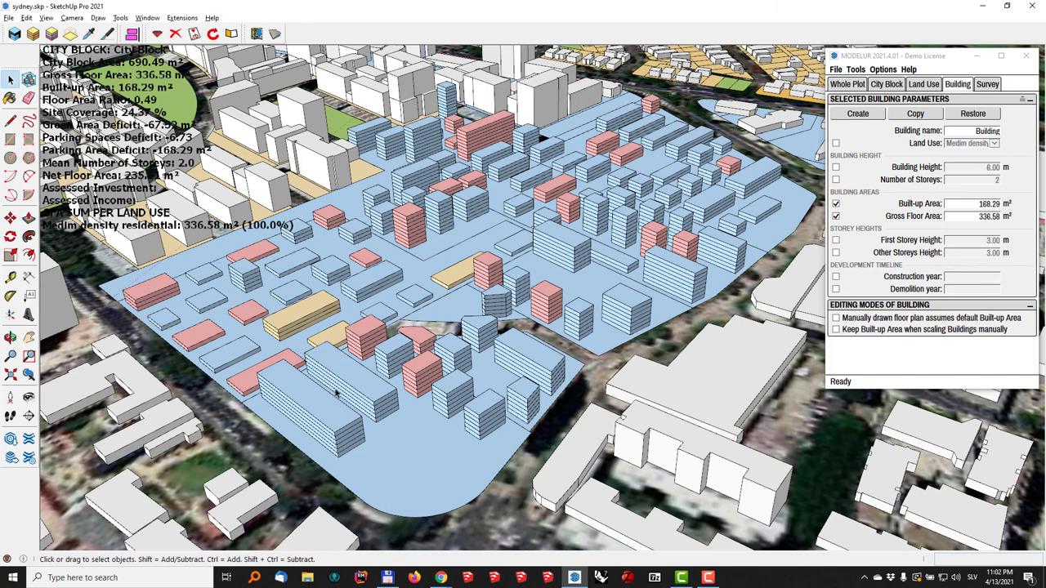